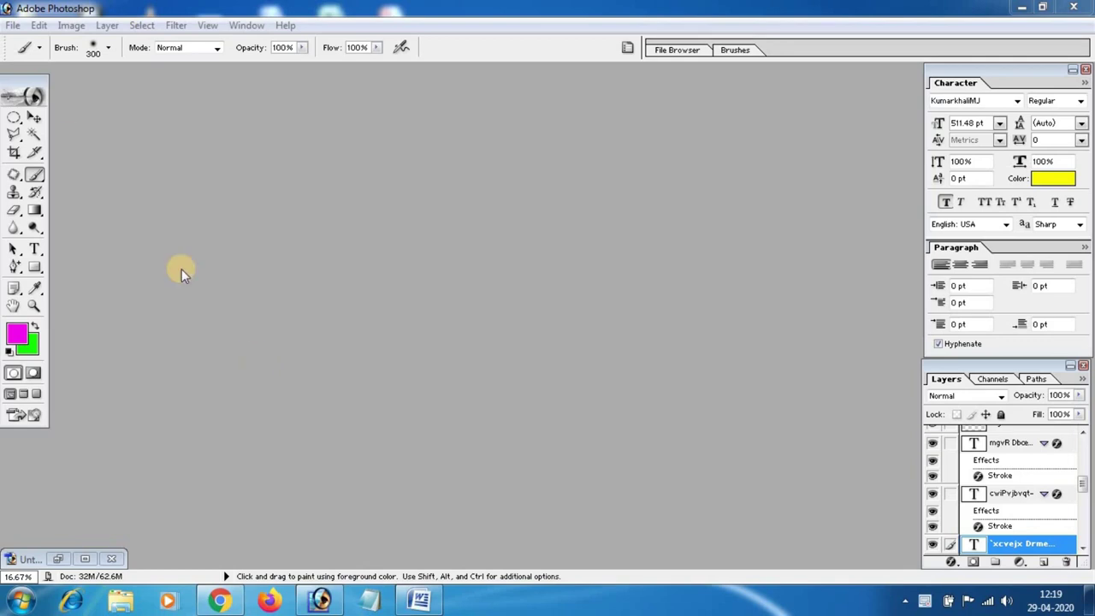
# Create a new white-background document 60 inches wide by 36 inches tall at 72 pixels/inch
pyautogui.click(12, 27)
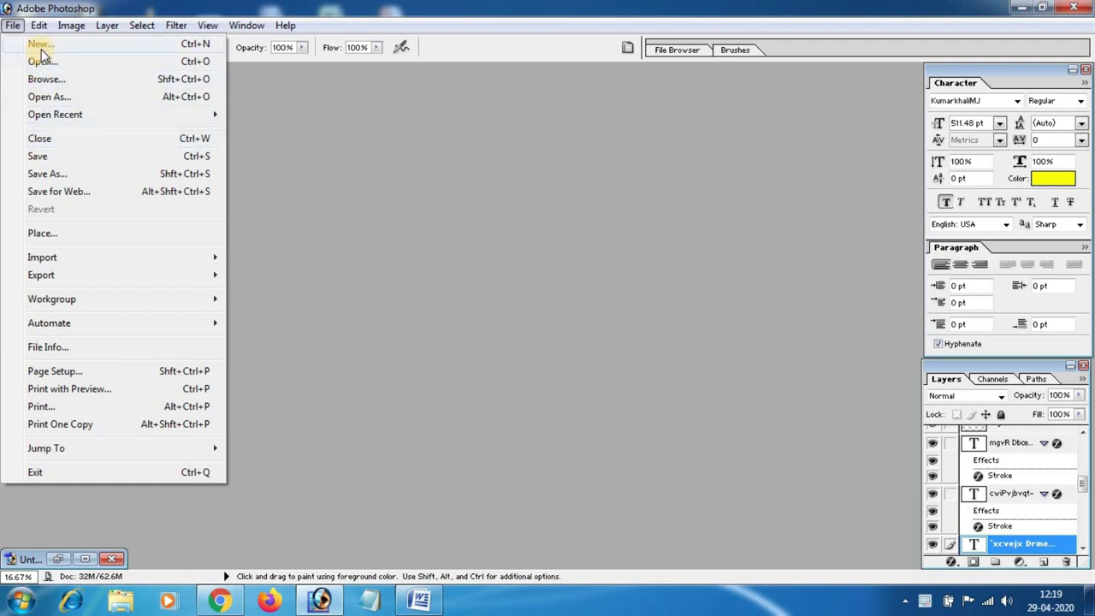
pyautogui.click(41, 45)
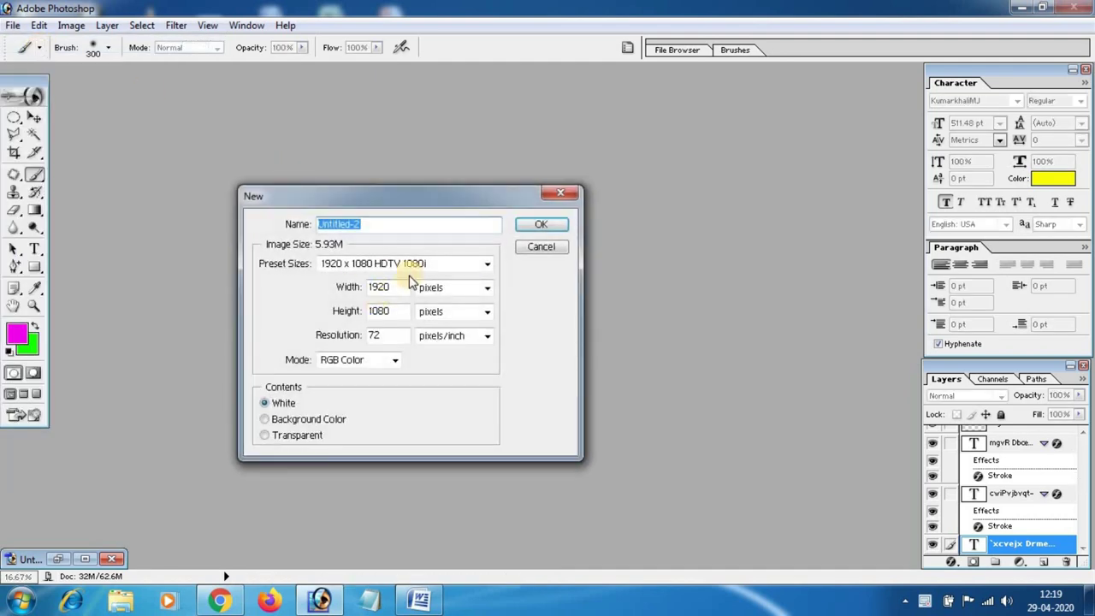
pyautogui.click(396, 291)
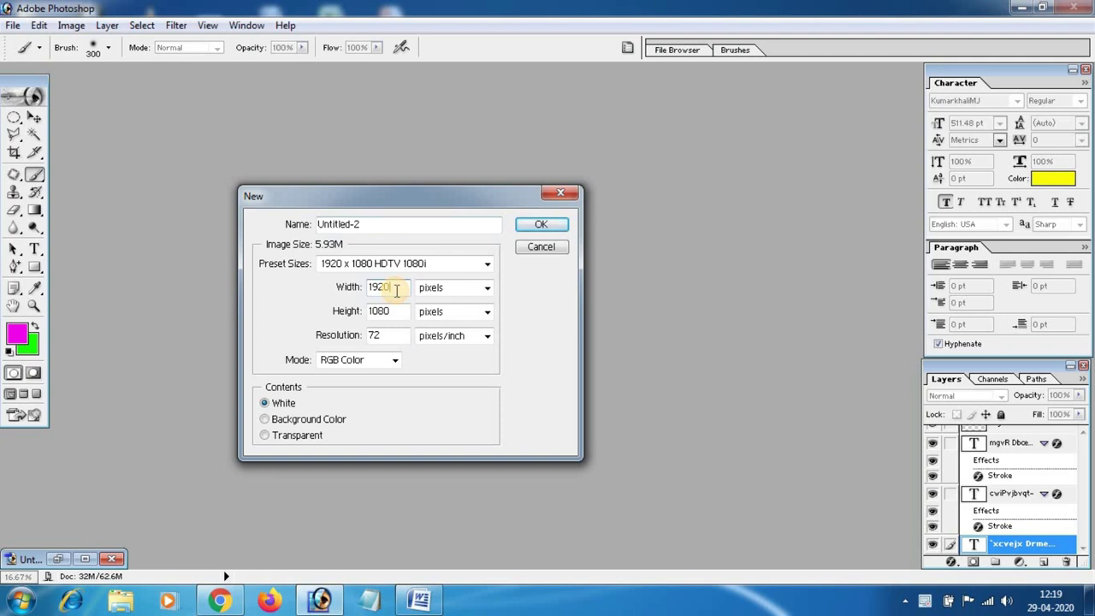
pyautogui.click(476, 291)
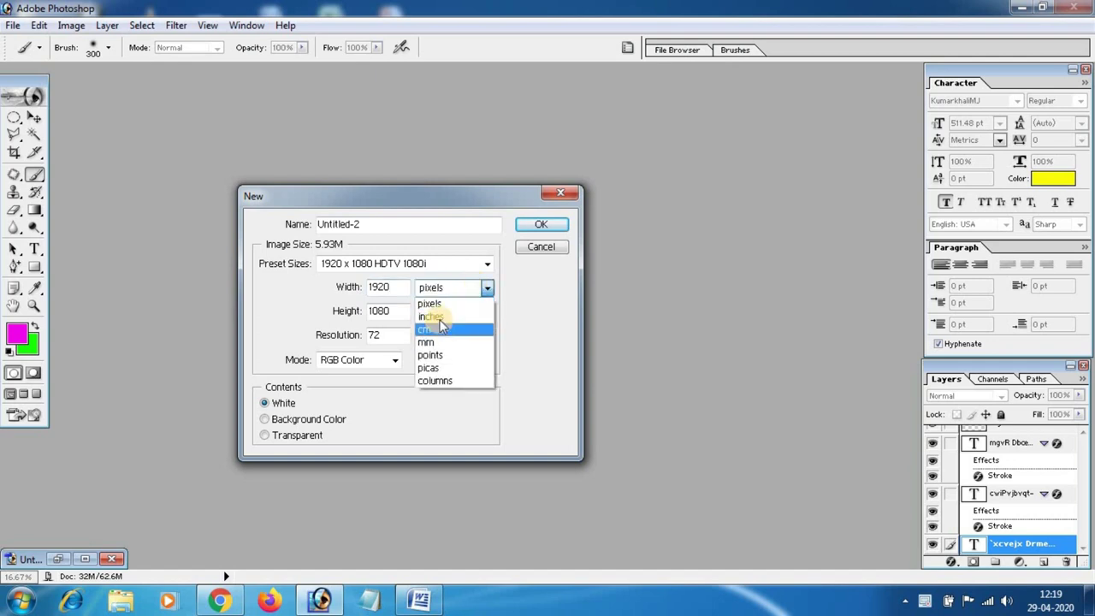
pyautogui.click(432, 313)
pyautogui.click(404, 288)
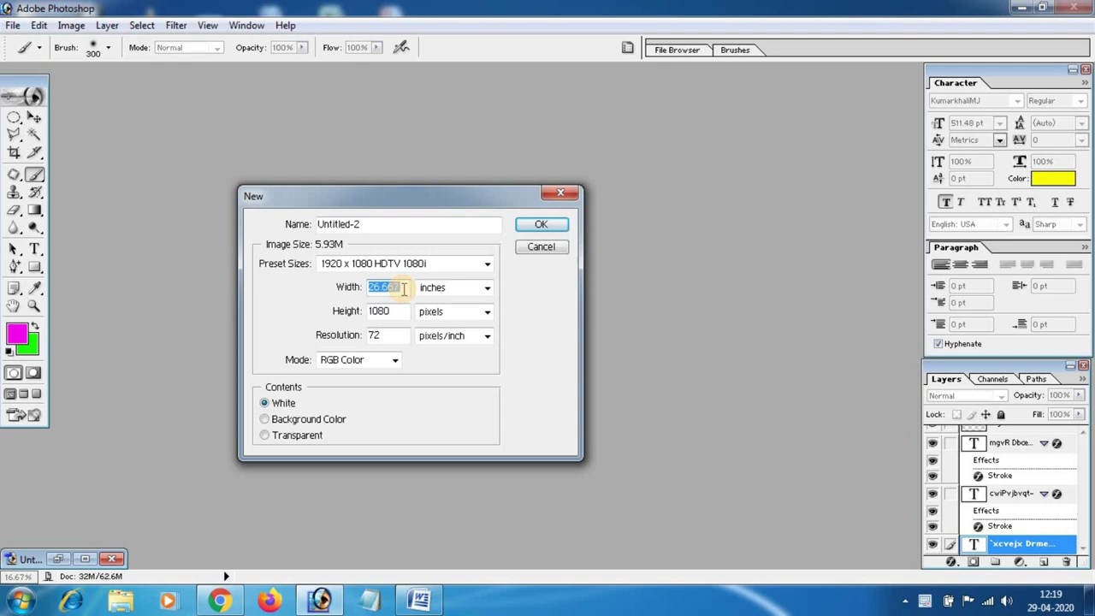
pyautogui.write('60')
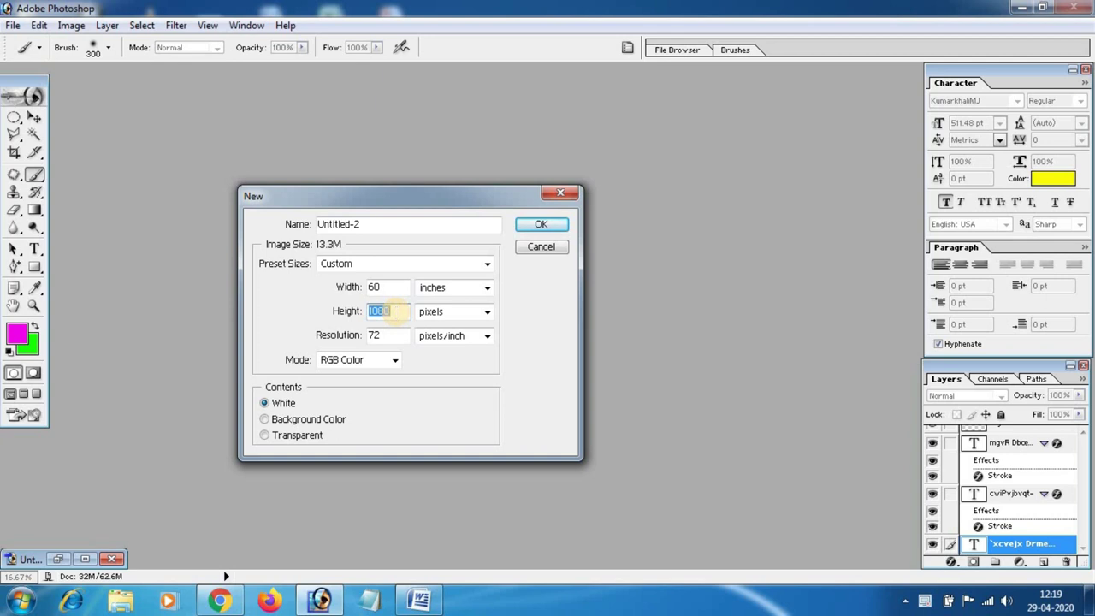
pyautogui.write('36')
pyautogui.click(485, 311)
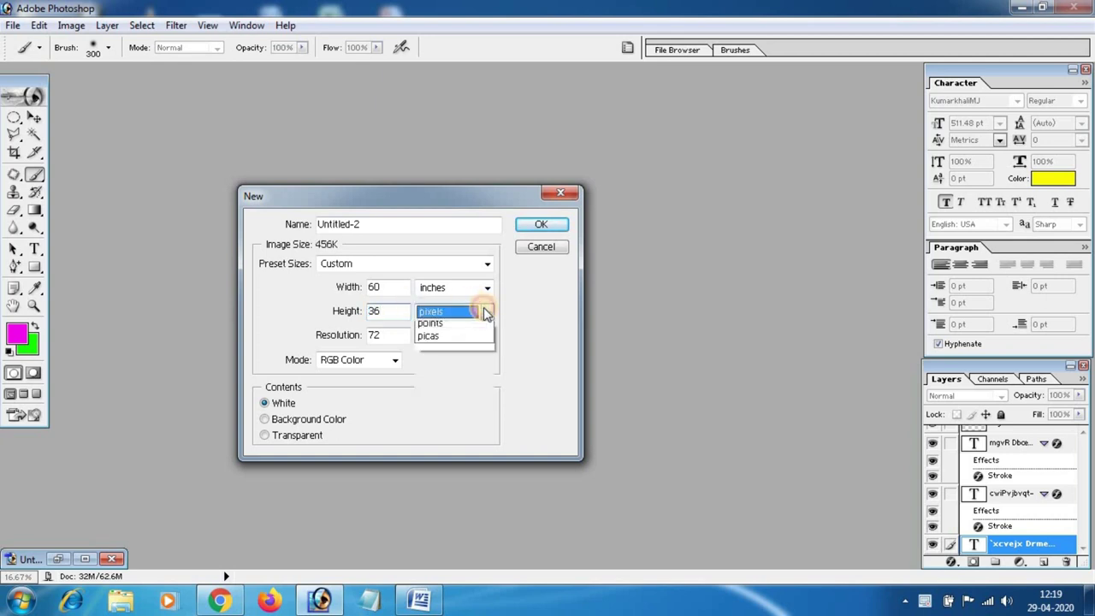
pyautogui.click(448, 341)
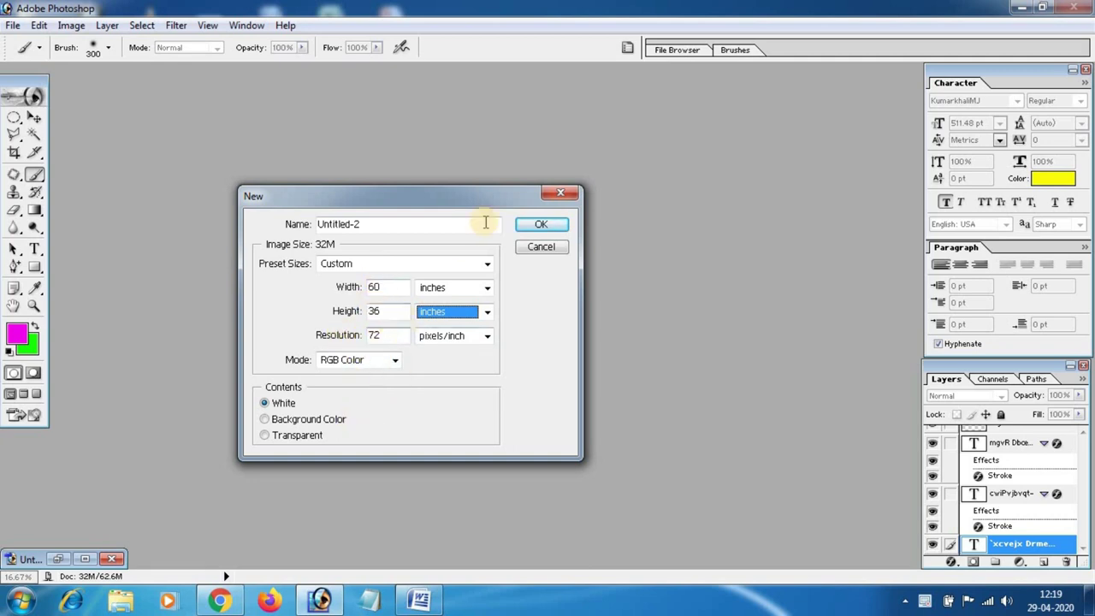
pyautogui.click(521, 224)
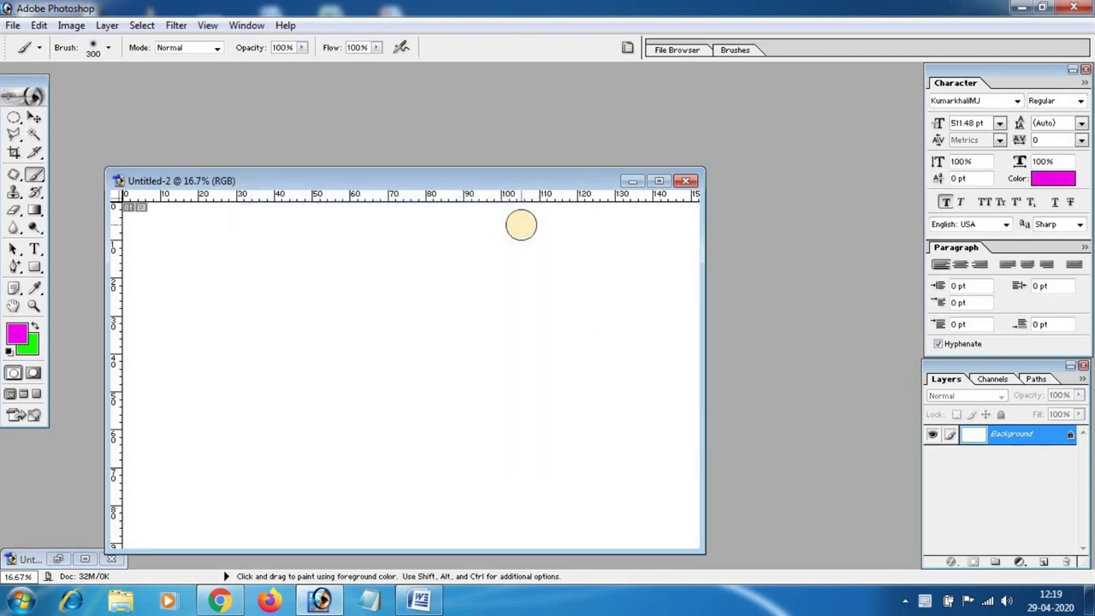
# Reposition and enlarge the banner window, then open the pink wallpaper Untitled-1.jpg
pyautogui.moveTo(508, 181); pyautogui.dragTo(497, 118)
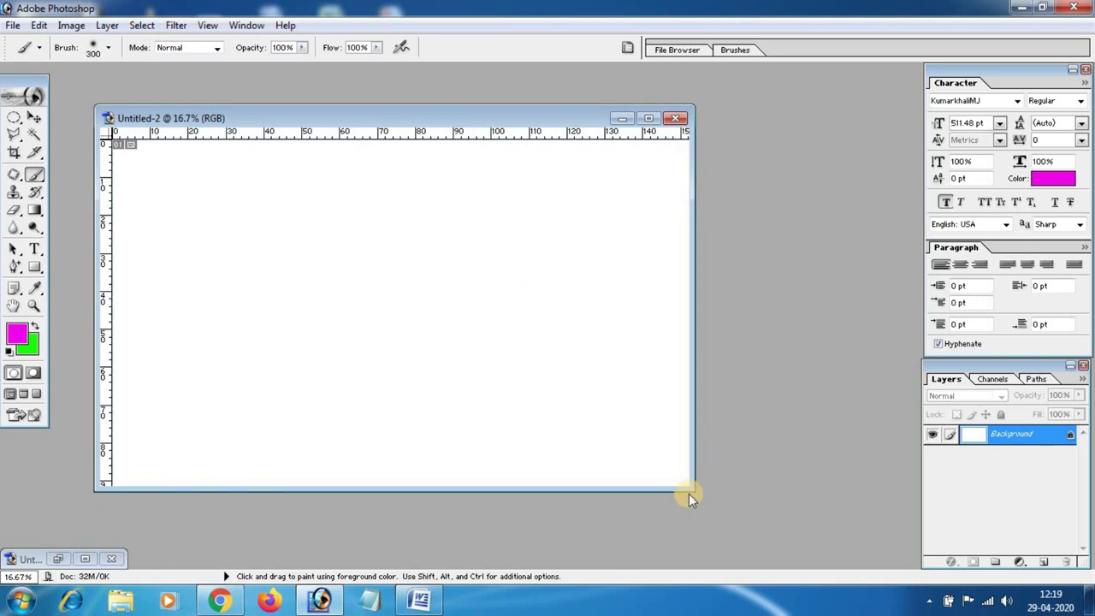
pyautogui.moveTo(689, 494); pyautogui.dragTo(731, 530)
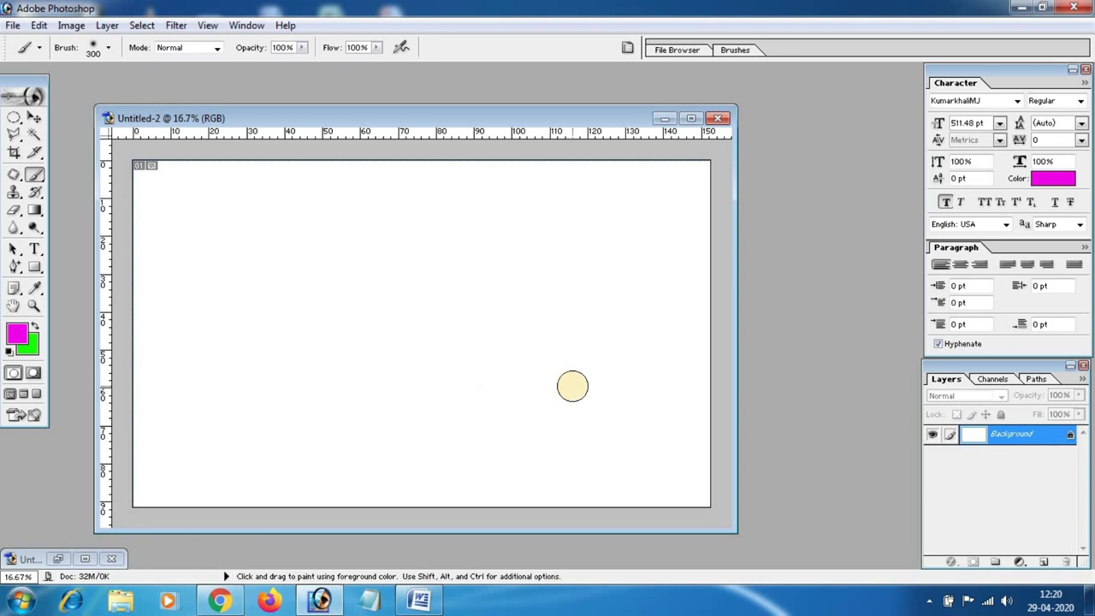
pyautogui.doubleClick(873, 284)
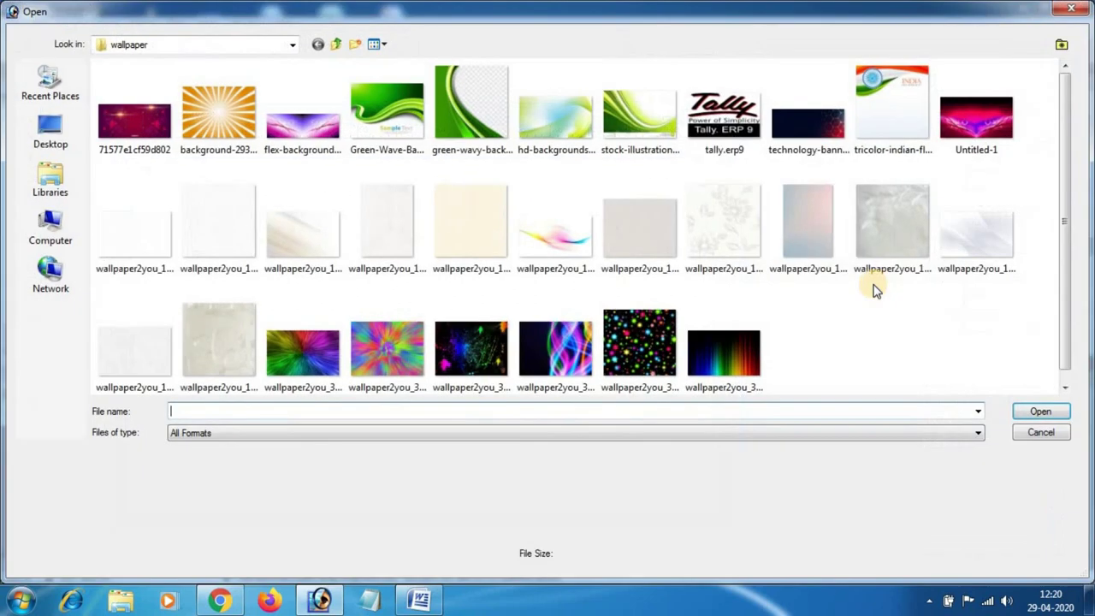
pyautogui.moveTo(1065, 120)
pyautogui.mouseDown()
pyautogui.moveTo(1070, 348)
pyautogui.moveTo(1063, 94)
pyautogui.mouseUp()
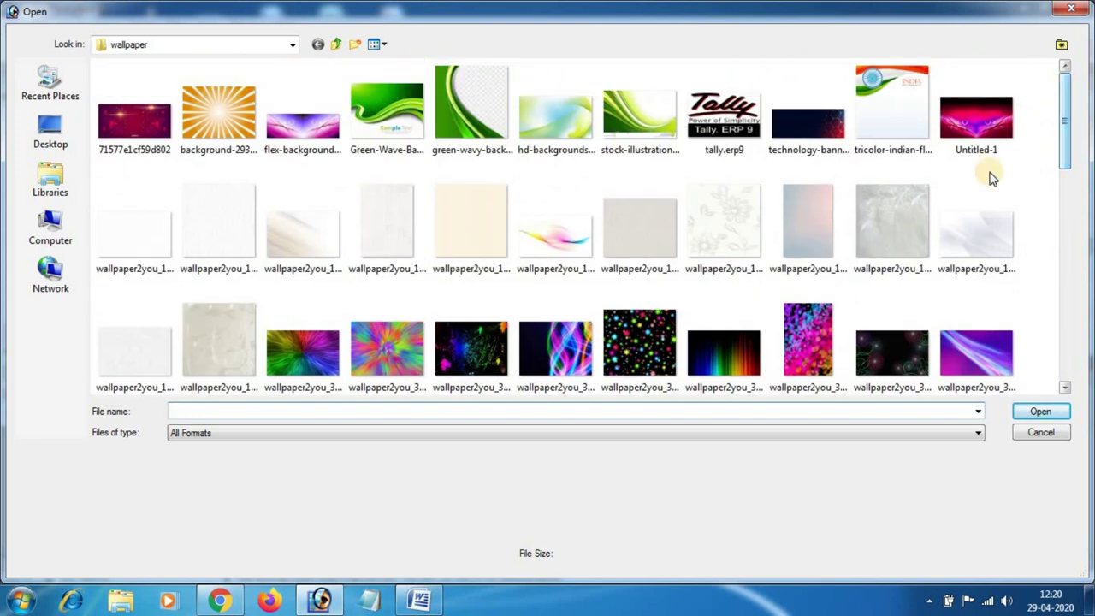
pyautogui.click(976, 119)
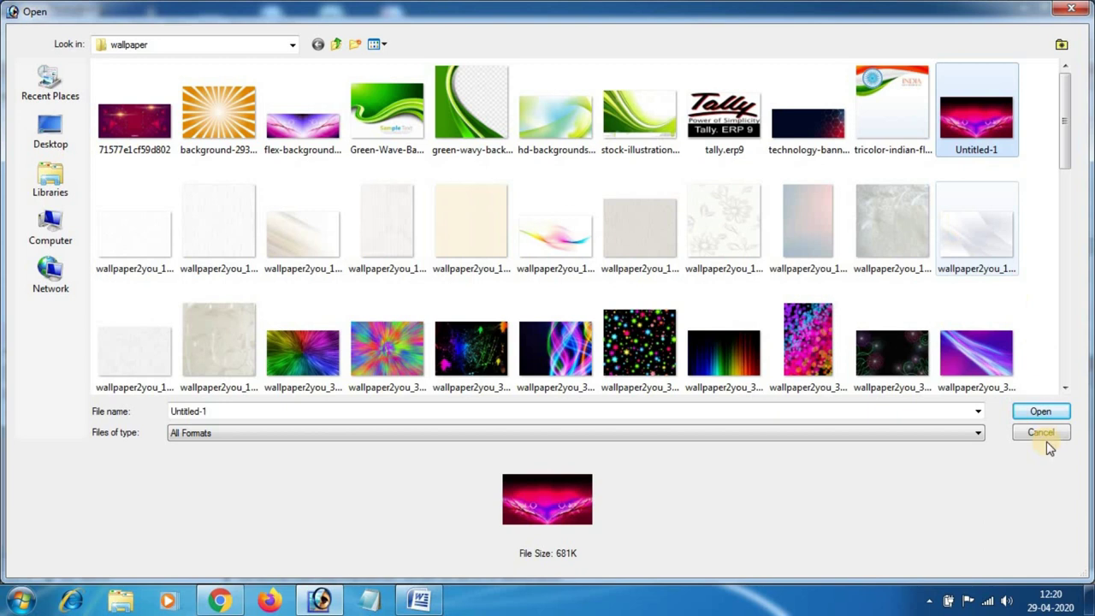
pyautogui.click(1041, 412)
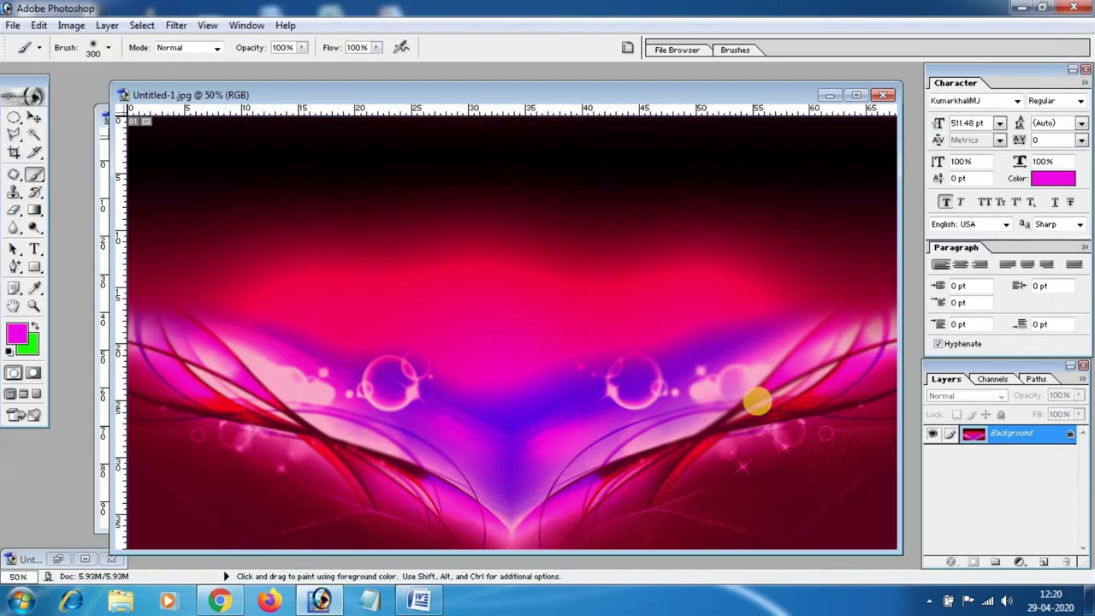
# Drag the wallpaper into the banner as Layer 1 and scale it to fill the canvas
pyautogui.click(33, 117)
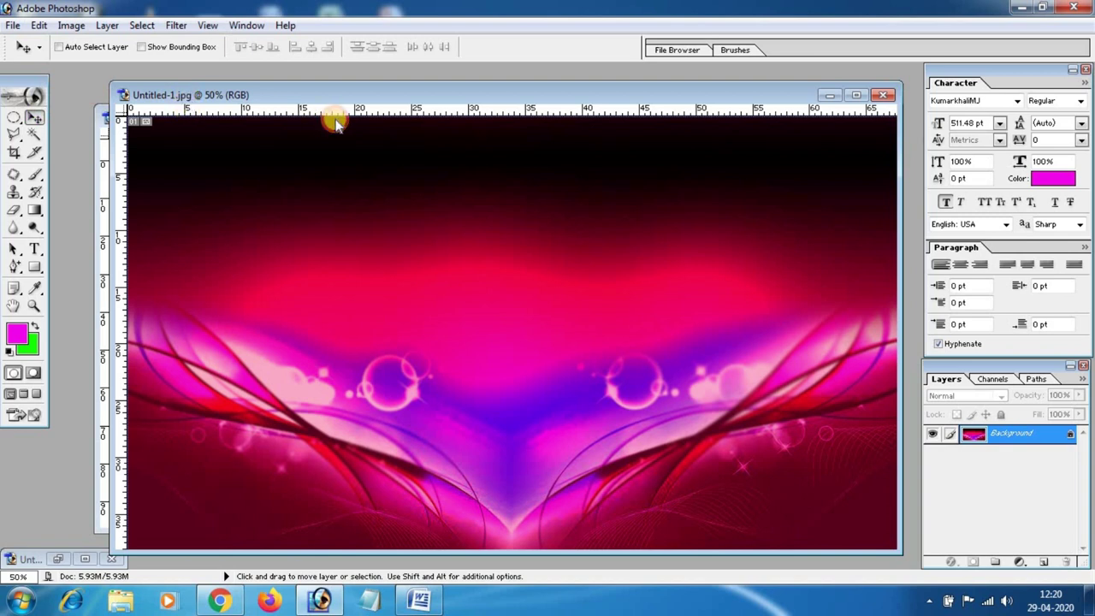
pyautogui.moveTo(190, 101); pyautogui.dragTo(338, 121)
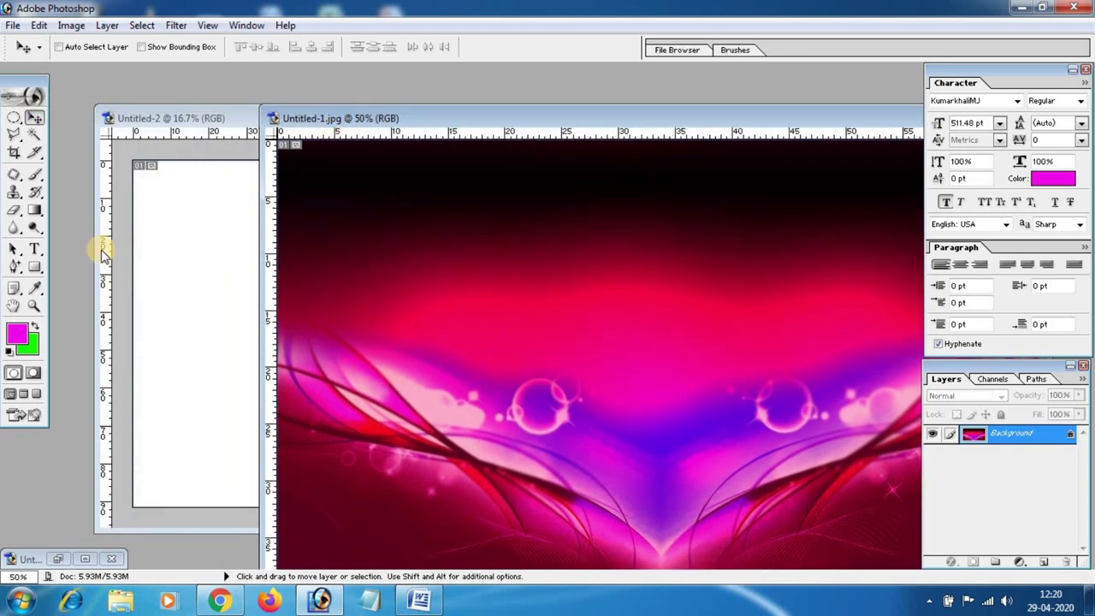
pyautogui.moveTo(431, 352)
pyautogui.mouseDown()
pyautogui.moveTo(189, 331)
pyautogui.moveTo(232, 228)
pyautogui.moveTo(222, 229)
pyautogui.mouseUp()
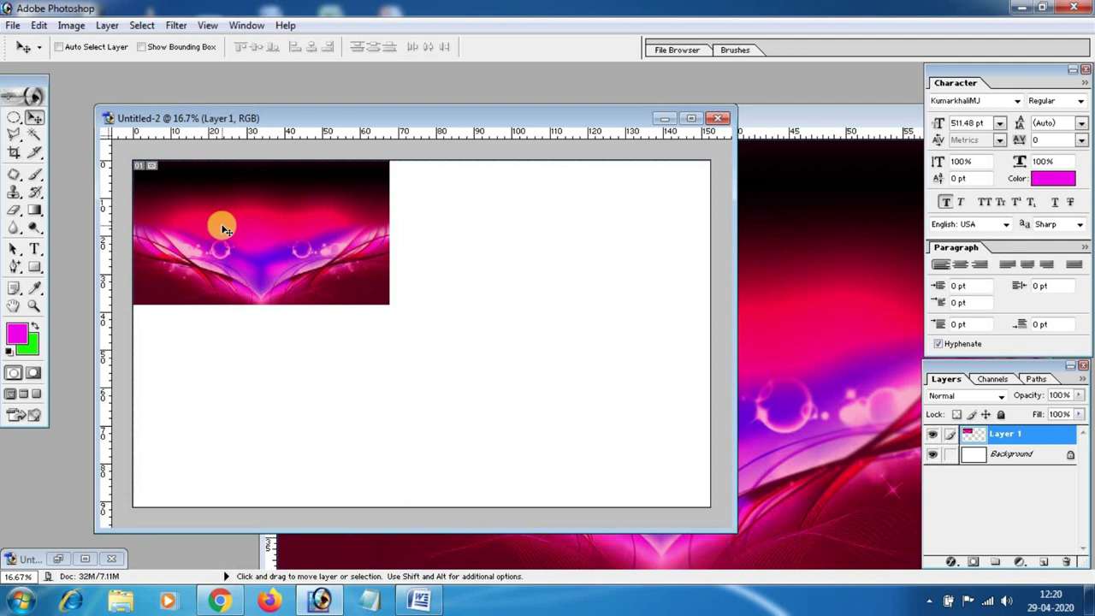
pyautogui.hotkey('ctrl', 't')
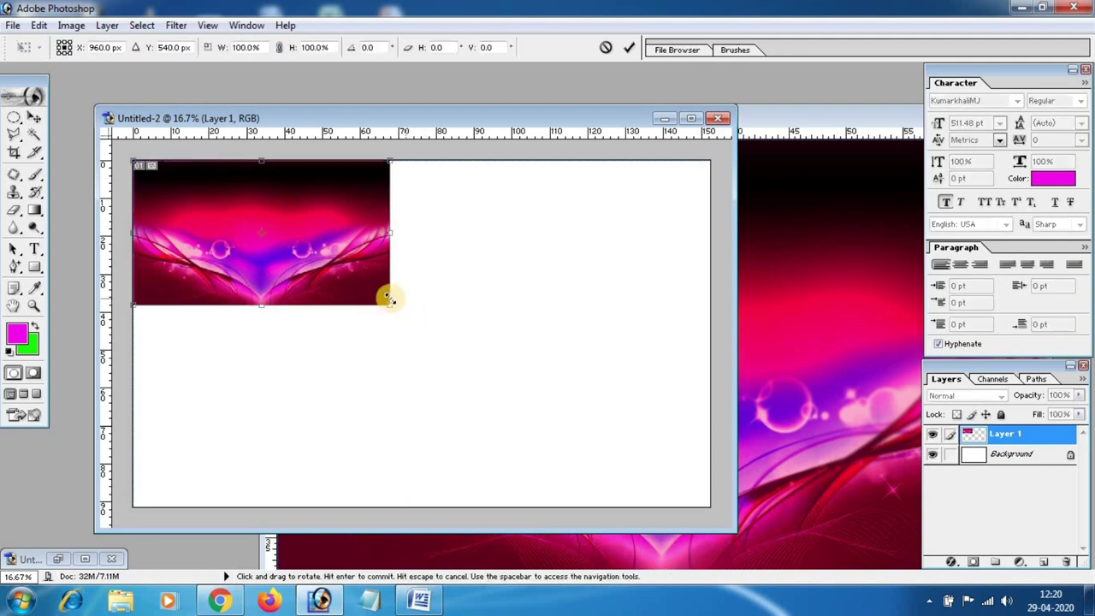
pyautogui.moveTo(387, 298); pyautogui.dragTo(566, 435)
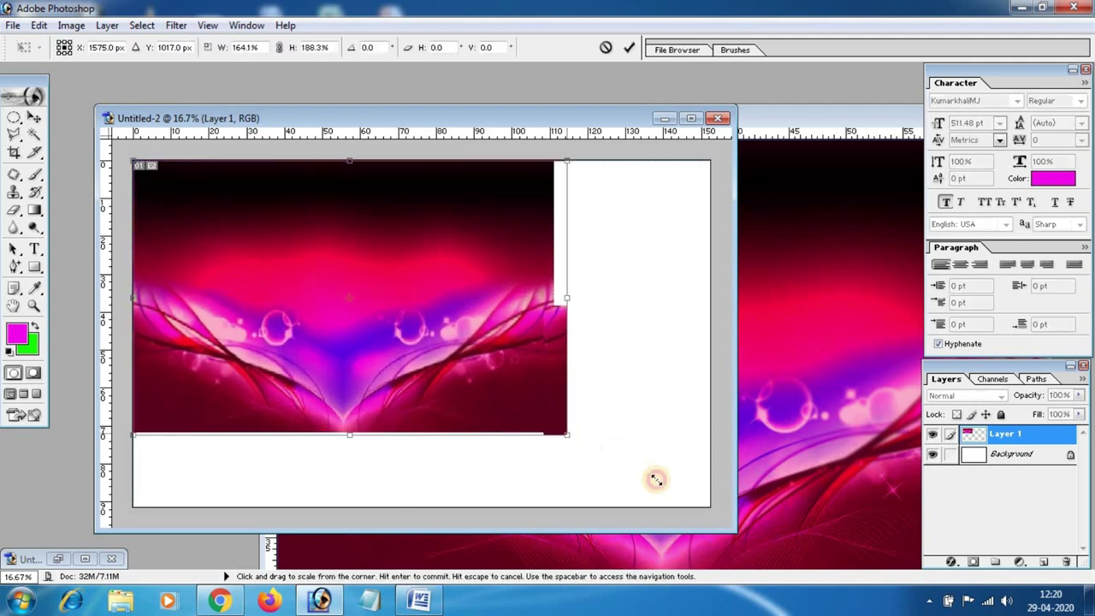
pyautogui.moveTo(655, 479); pyautogui.dragTo(705, 505)
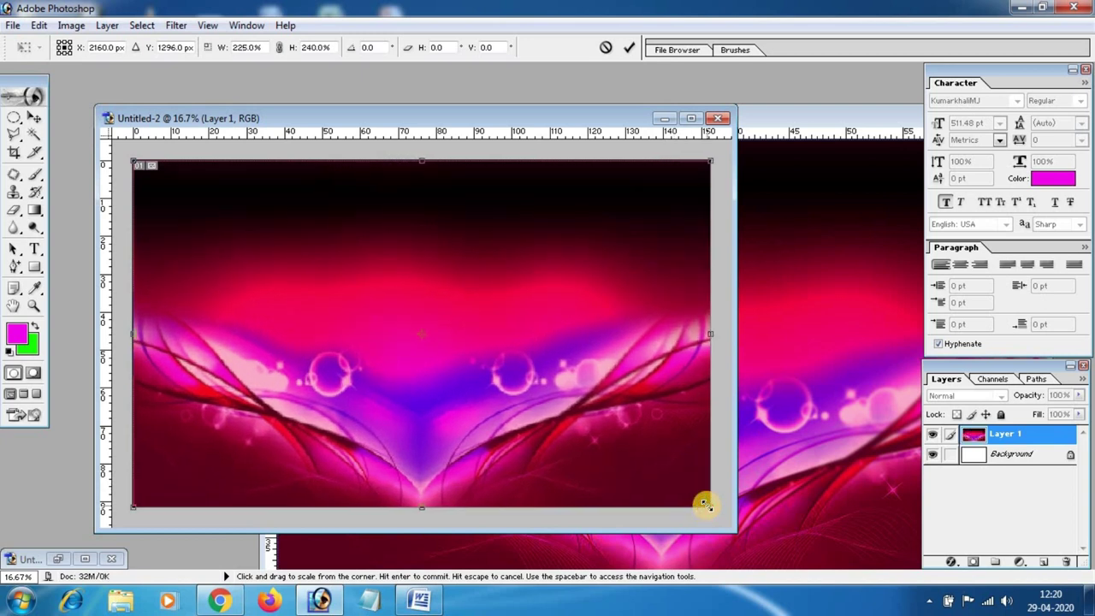
pyautogui.press('Return')
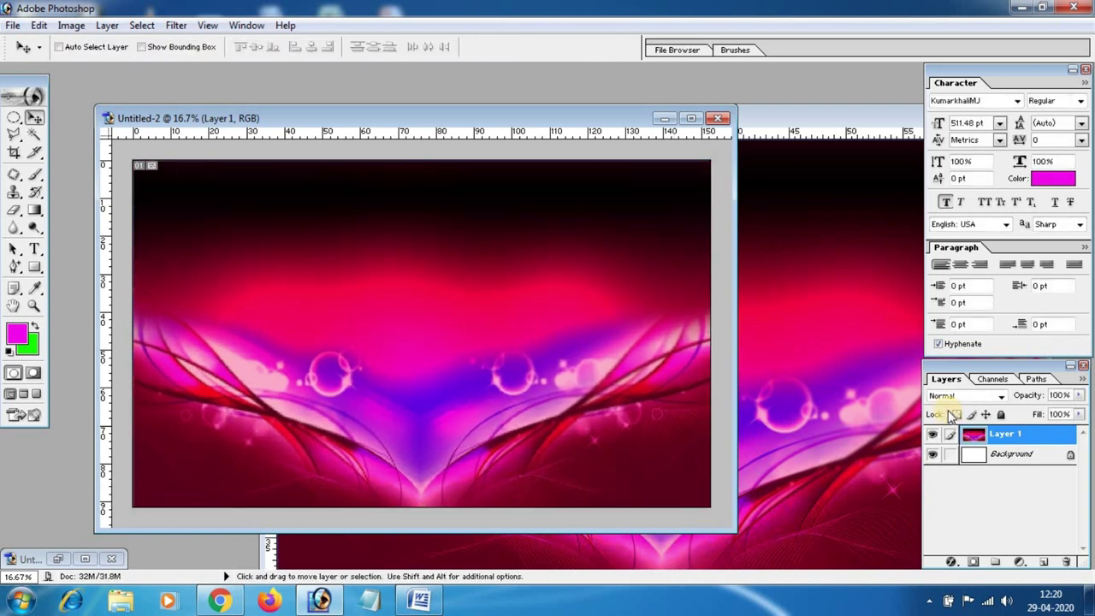
# Close the Untitled-1.jpg wallpaper file and move the banner window back up
pyautogui.click(836, 403)
pyautogui.doubleClick(761, 118)
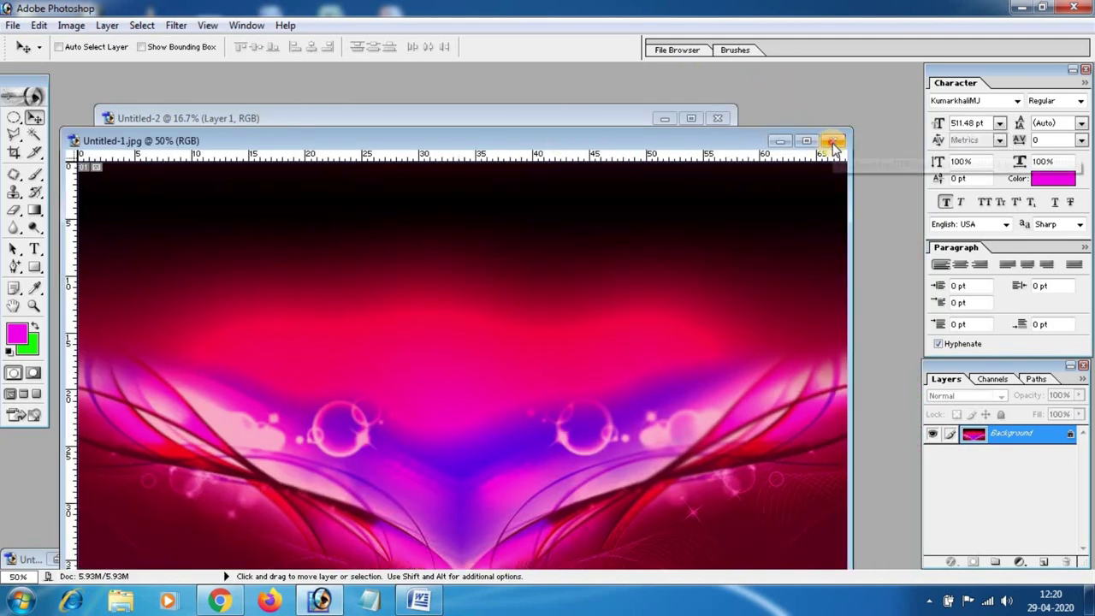
pyautogui.click(832, 141)
pyautogui.moveTo(442, 121); pyautogui.dragTo(434, 98)
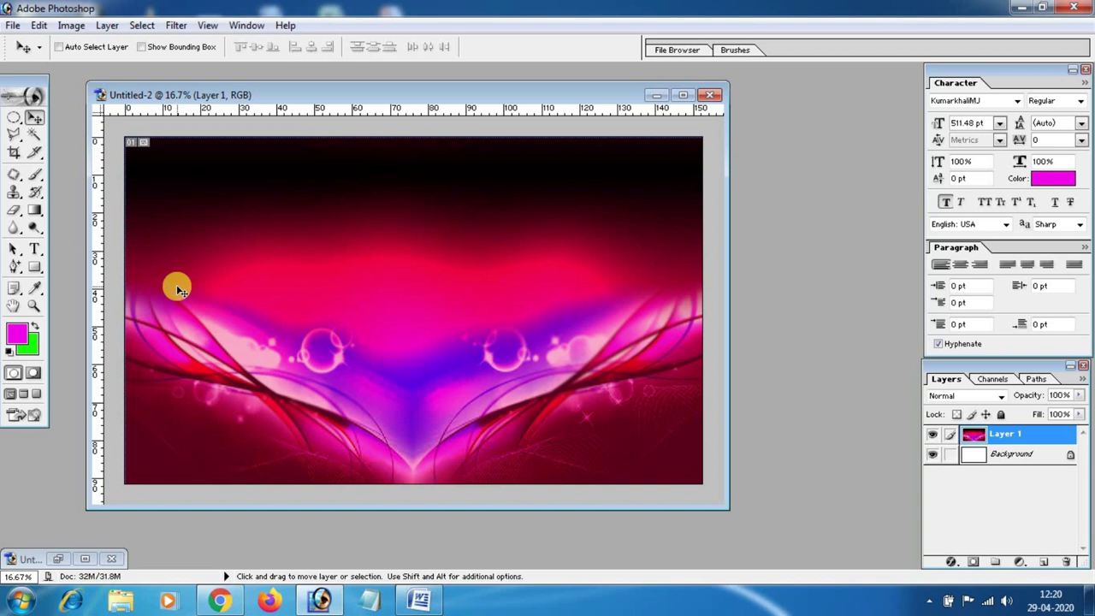
# Open jobaful.png from the Ganesha folder and drag the pink hibiscus into the banner's top-left corner
pyautogui.doubleClick(786, 256)
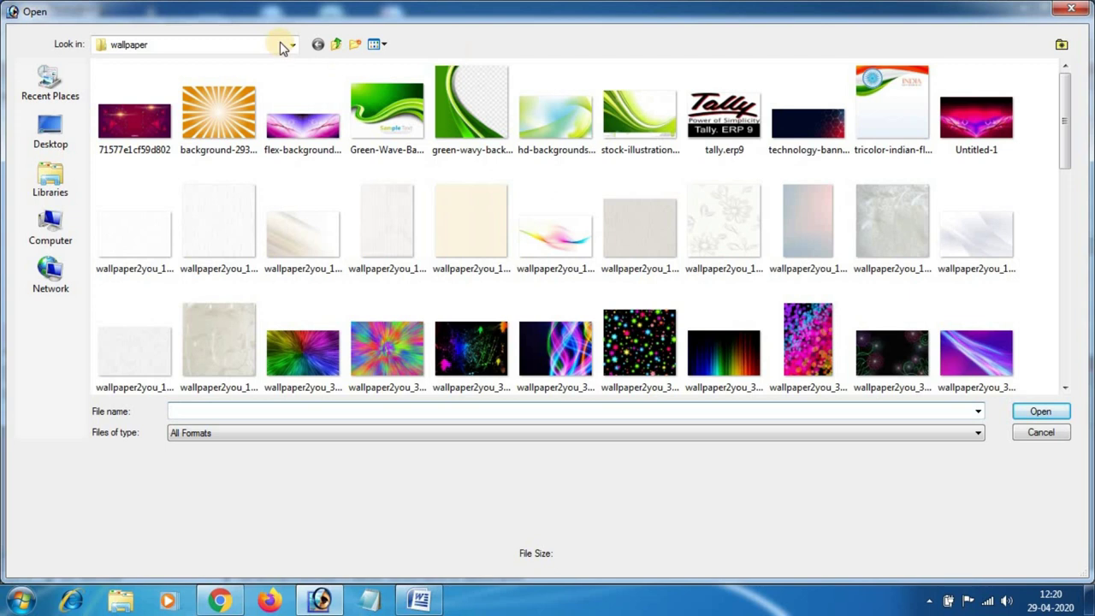
pyautogui.click(334, 45)
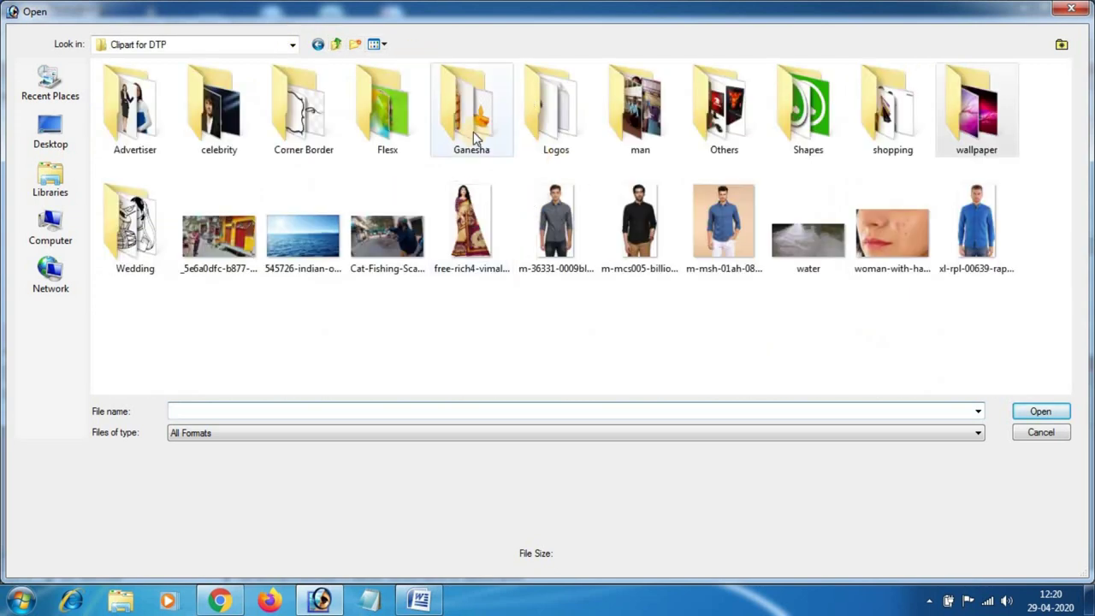
pyautogui.doubleClick(472, 126)
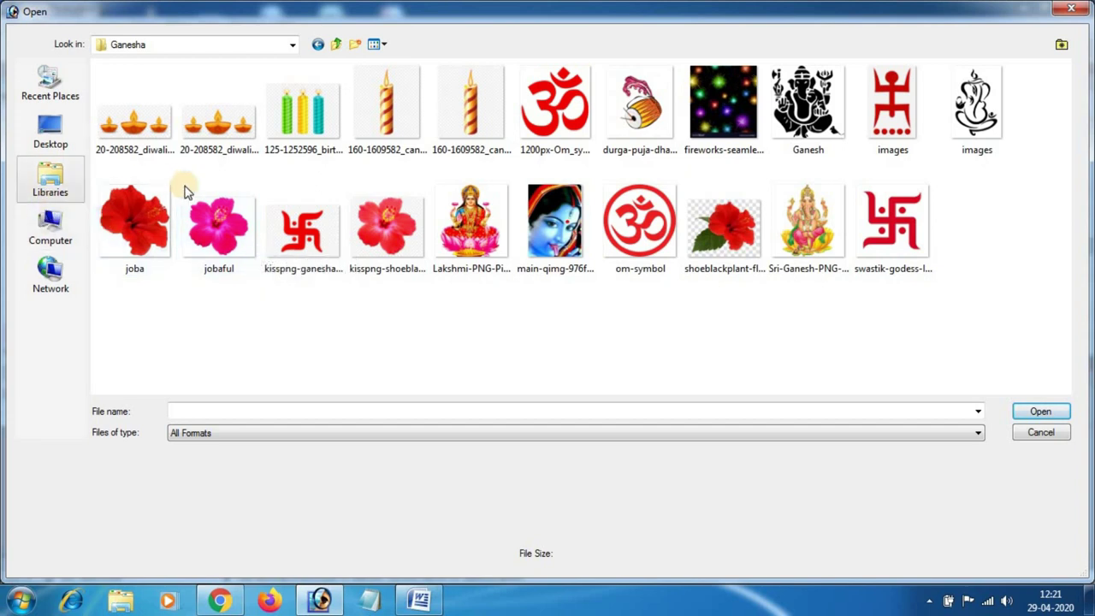
pyautogui.click(201, 221)
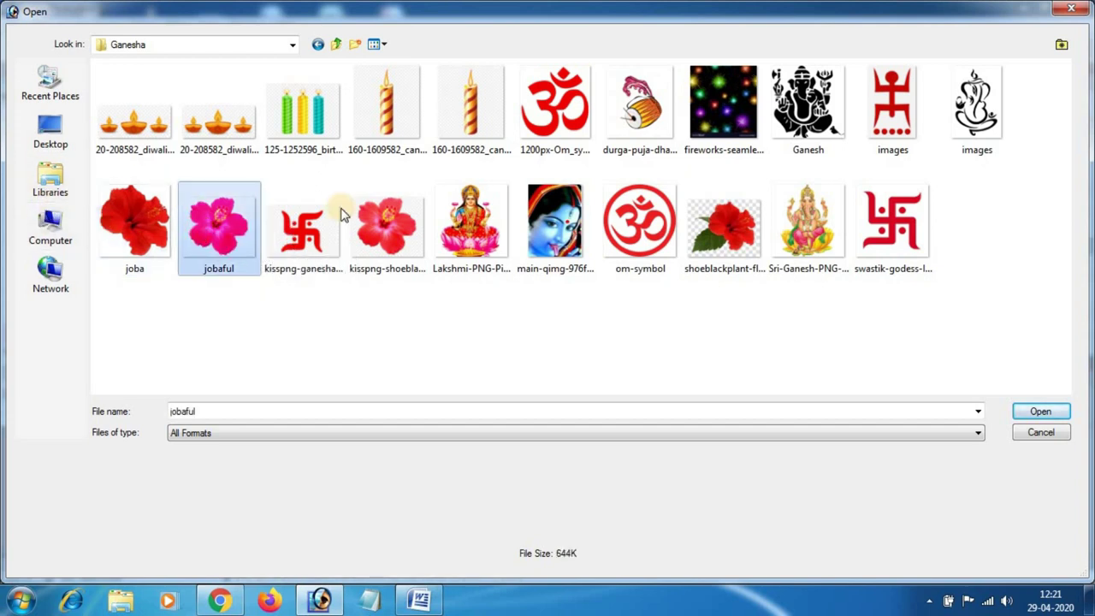
pyautogui.click(1034, 411)
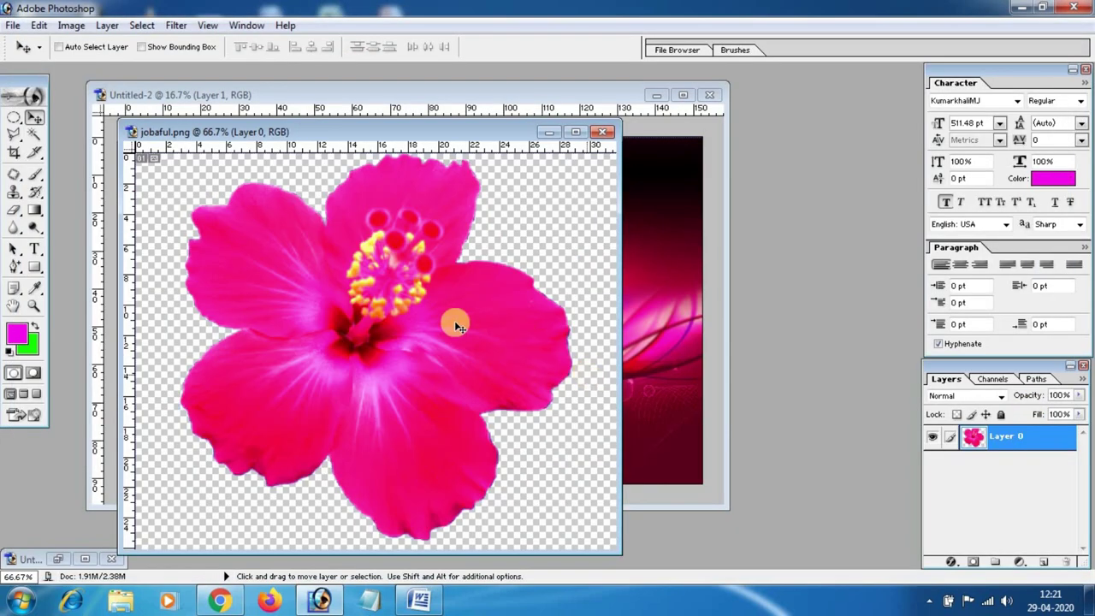
pyautogui.moveTo(540, 319)
pyautogui.mouseDown()
pyautogui.moveTo(637, 287)
pyautogui.moveTo(382, 291)
pyautogui.moveTo(177, 220)
pyautogui.mouseUp()
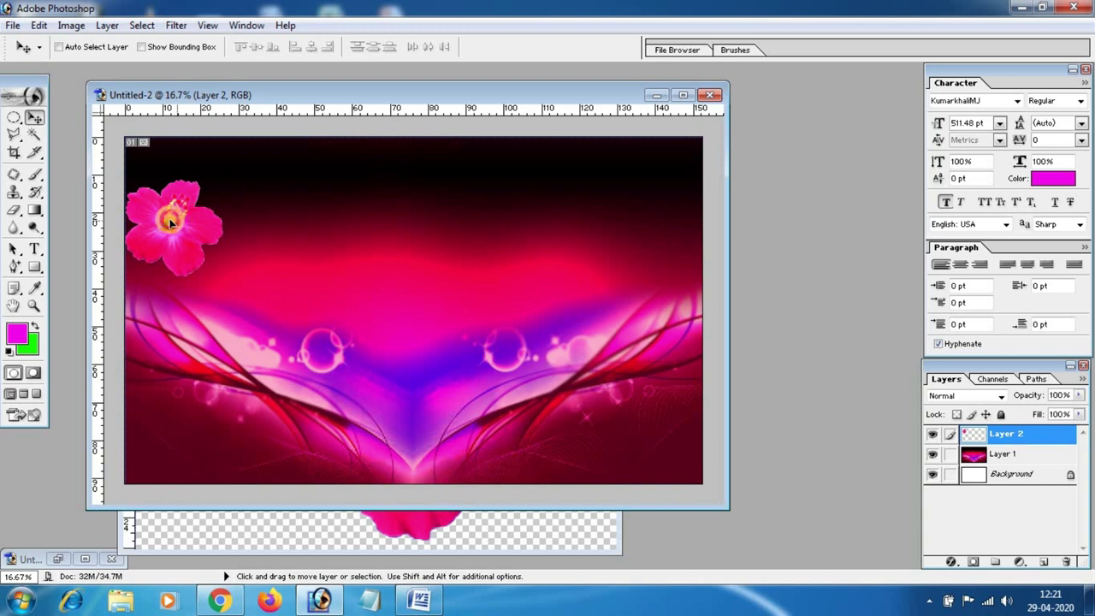
pyautogui.moveTo(180, 224); pyautogui.dragTo(162, 229)
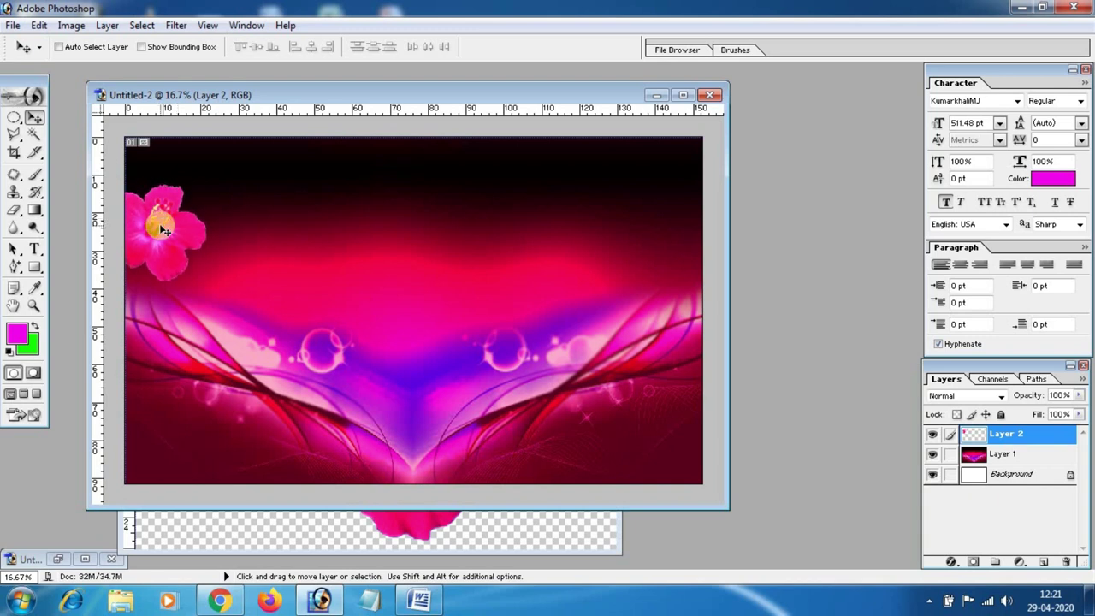
# Scale the pink hibiscus up to about 124%, then bring up the Open dialog
pyautogui.hotkey('ctrl', 't')
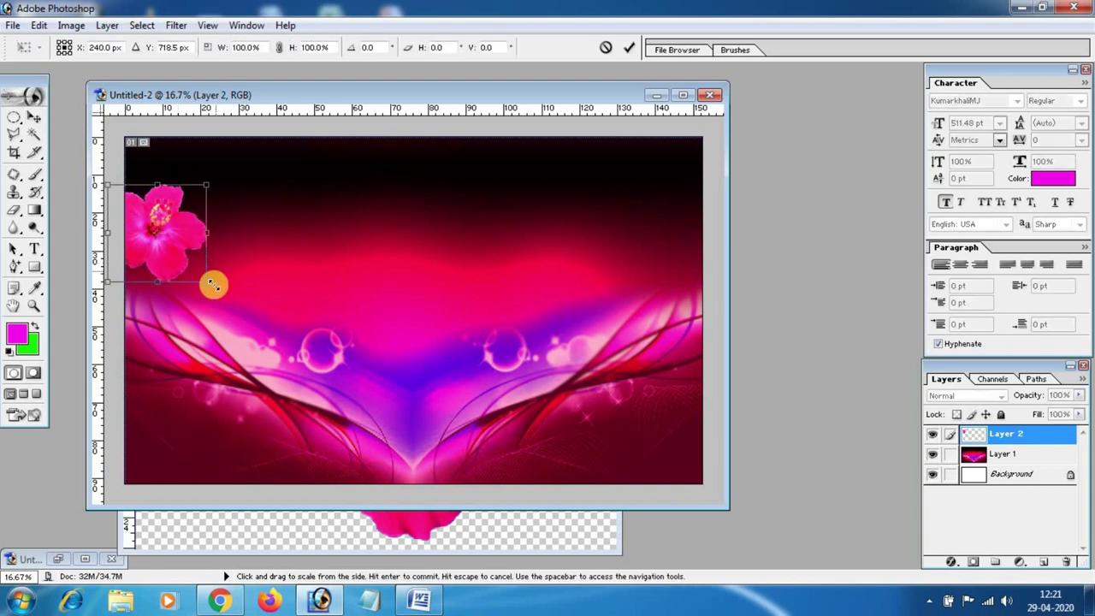
pyautogui.moveTo(220, 294); pyautogui.dragTo(233, 307)
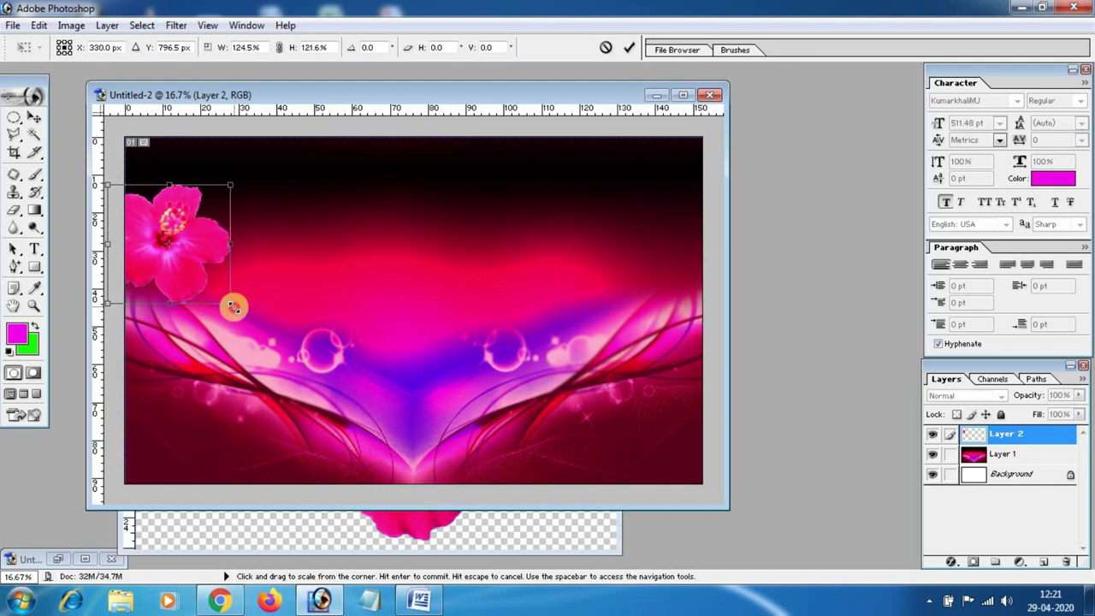
pyautogui.press('Return')
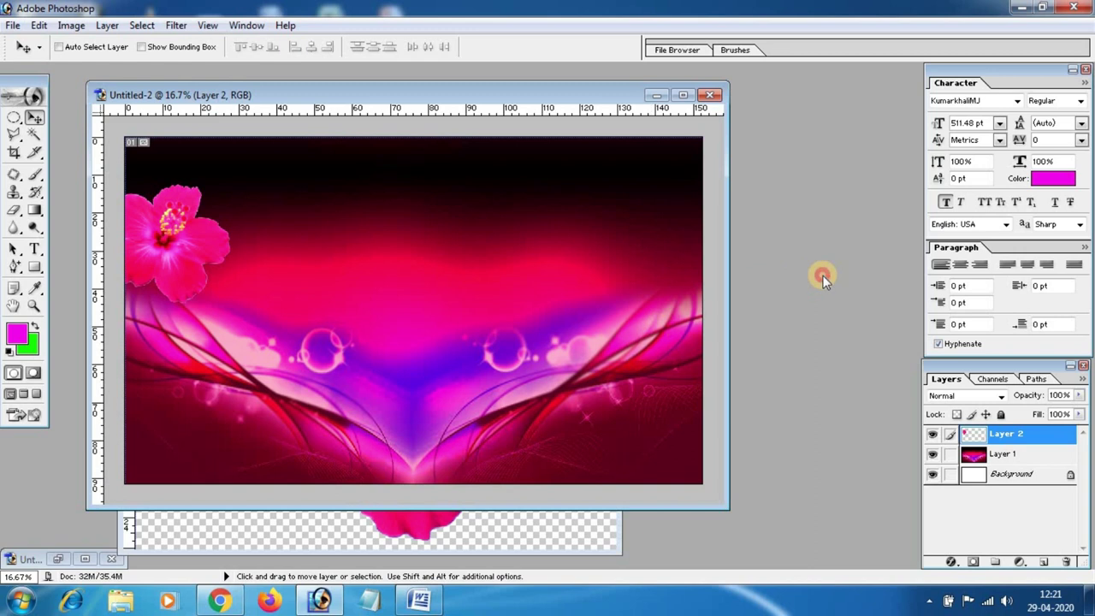
pyautogui.hotkey('ctrl', 'o')
# Open the goddess portrait and place it enlarged in the banner's top-left corner as Layer 3
pyautogui.click(556, 225)
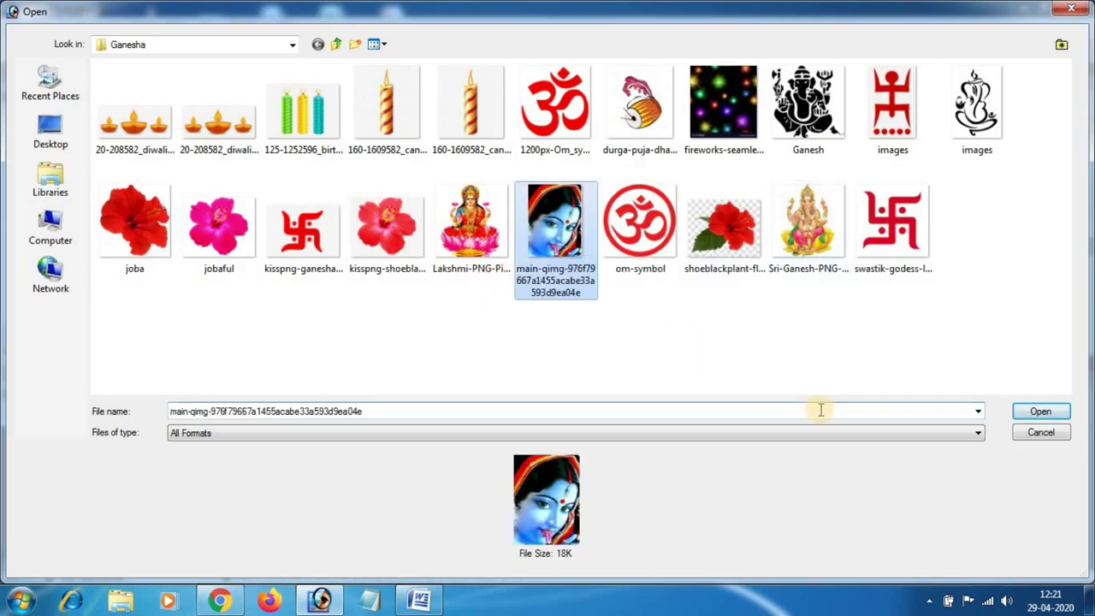
pyautogui.click(1031, 413)
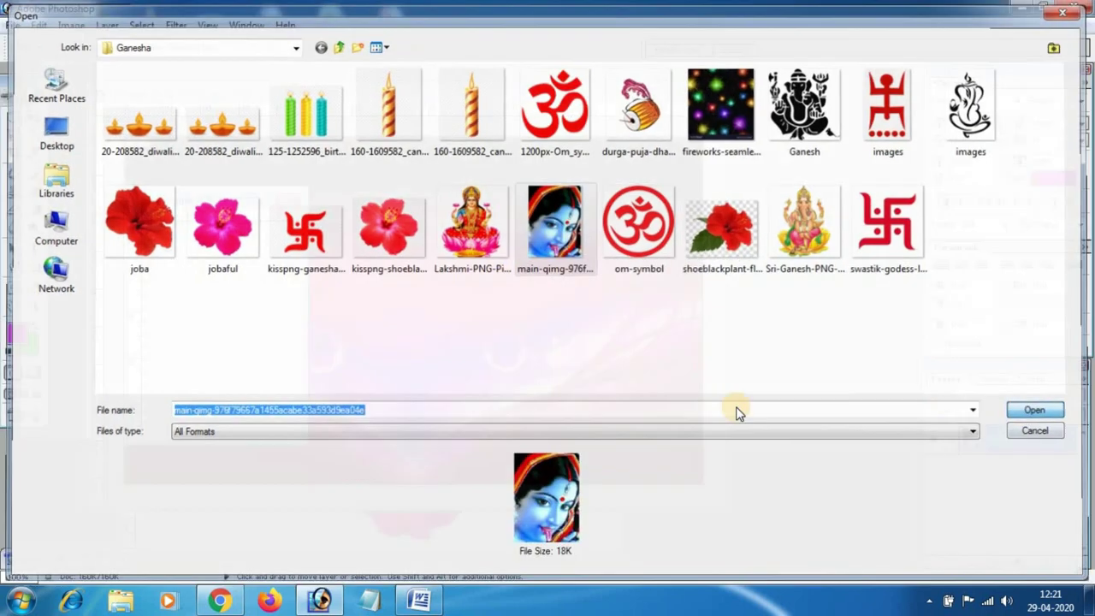
pyautogui.moveTo(389, 336)
pyautogui.mouseDown()
pyautogui.moveTo(404, 325)
pyautogui.moveTo(146, 160)
pyautogui.mouseUp()
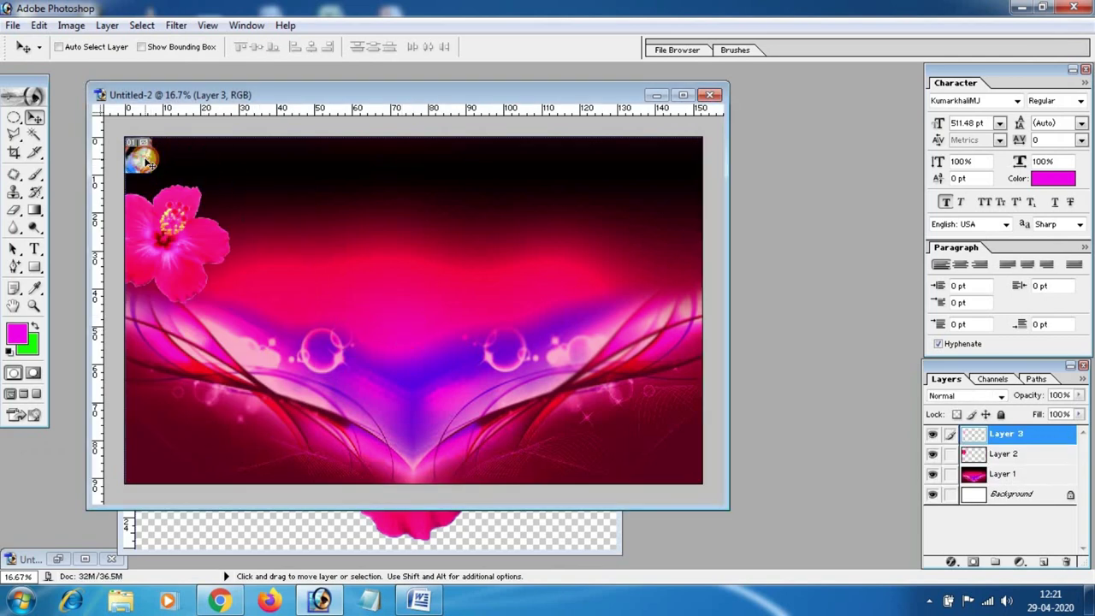
pyautogui.hotkey('ctrl', 't')
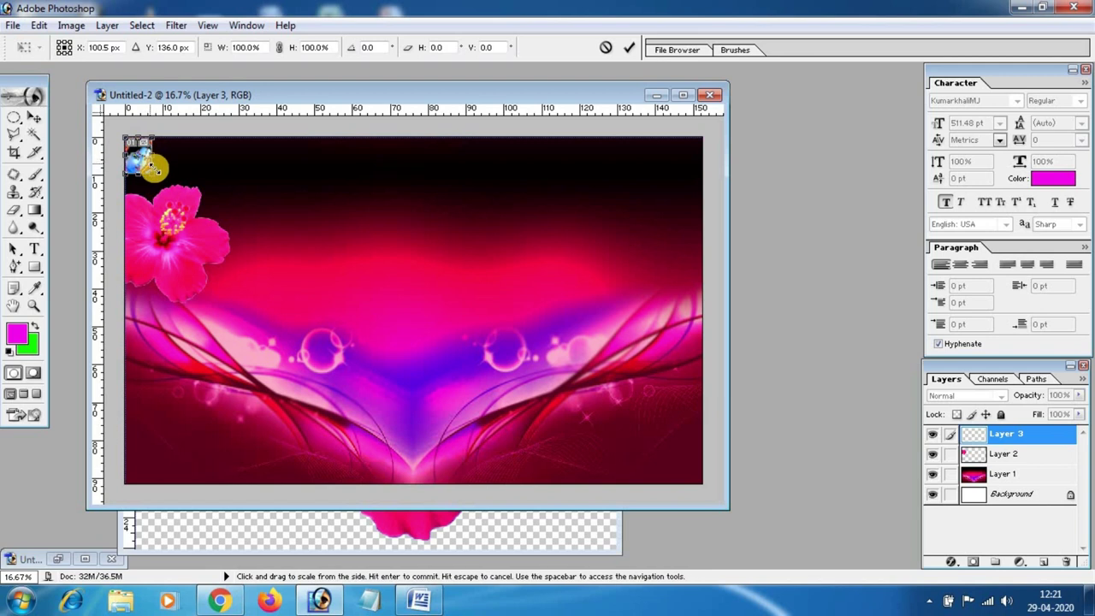
pyautogui.moveTo(159, 181); pyautogui.dragTo(230, 262)
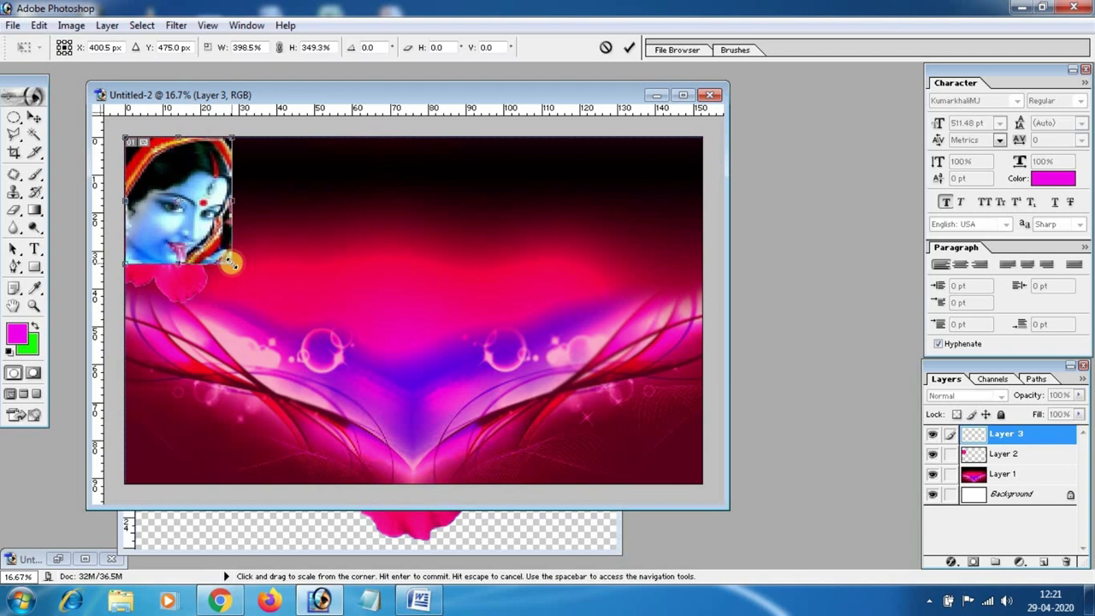
pyautogui.press('Return')
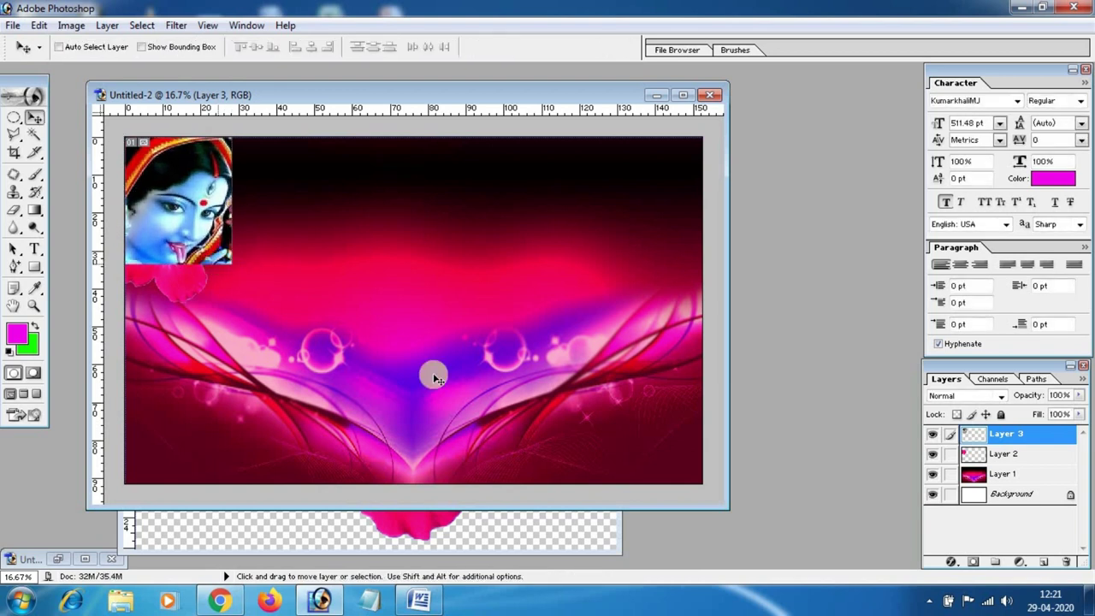
# Shift the pink hibiscus on Layer 2 down beneath the portrait
pyautogui.click(1015, 458)
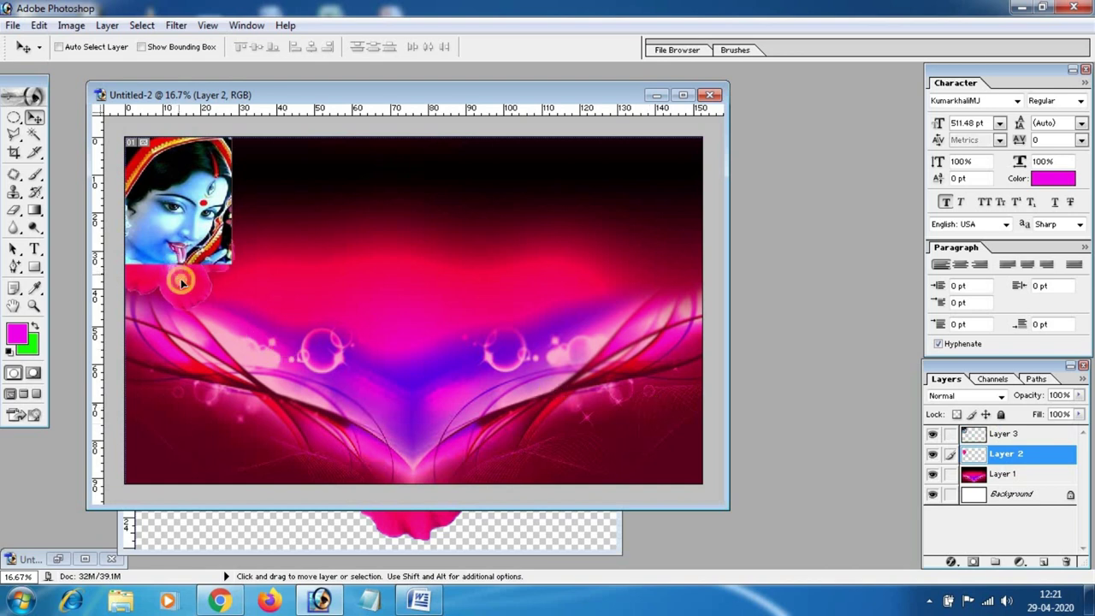
pyautogui.moveTo(184, 287); pyautogui.dragTo(188, 293)
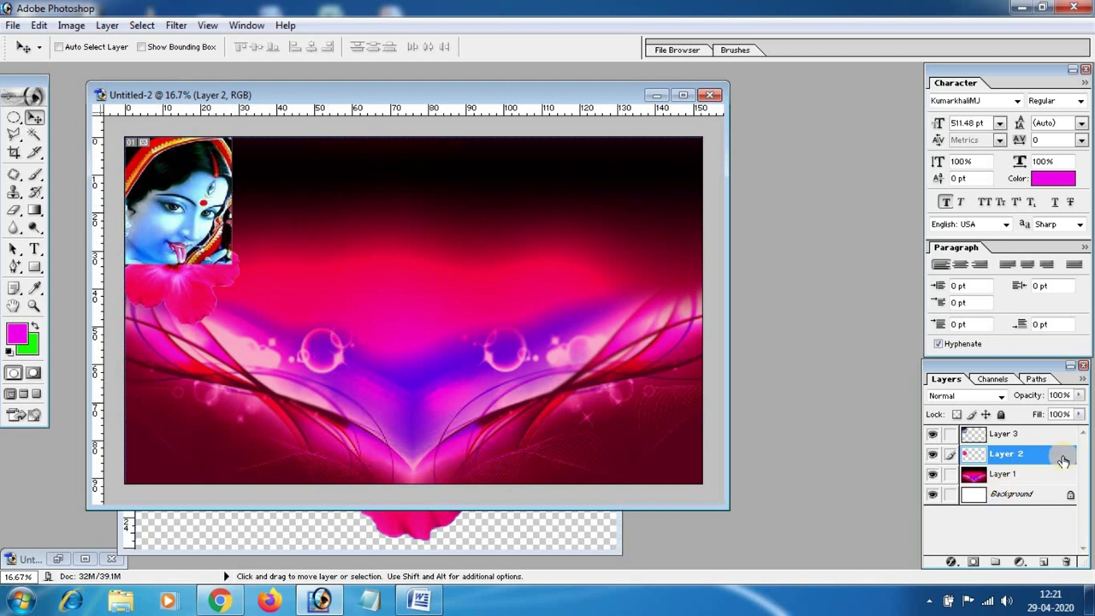
pyautogui.click(1009, 434)
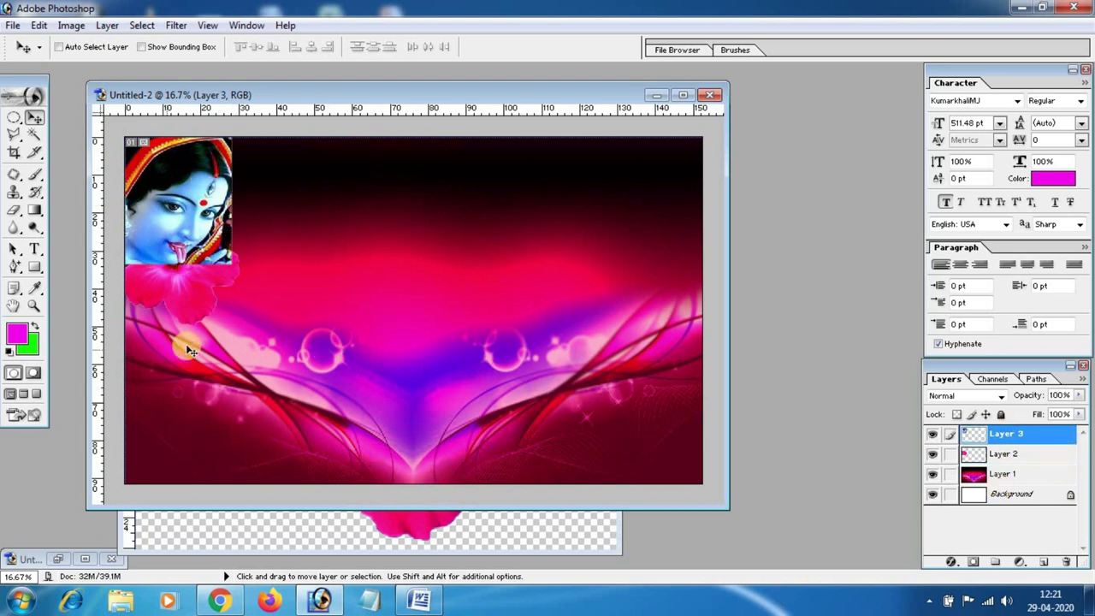
# Erase the portrait's square background edges on Layer 3 using a smaller eraser brush
pyautogui.click(11, 210)
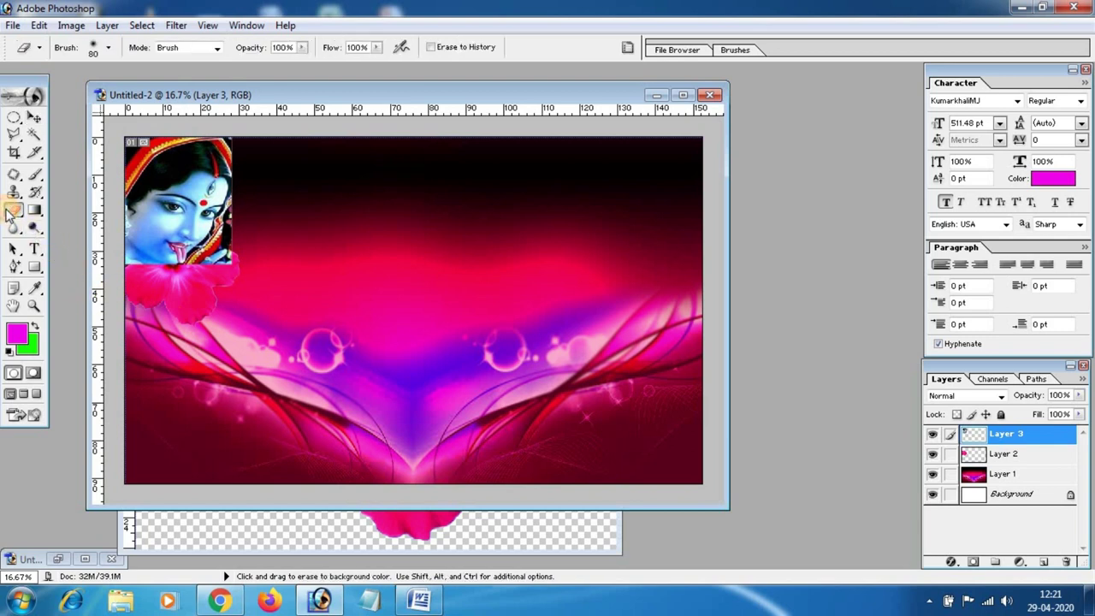
pyautogui.click(109, 47)
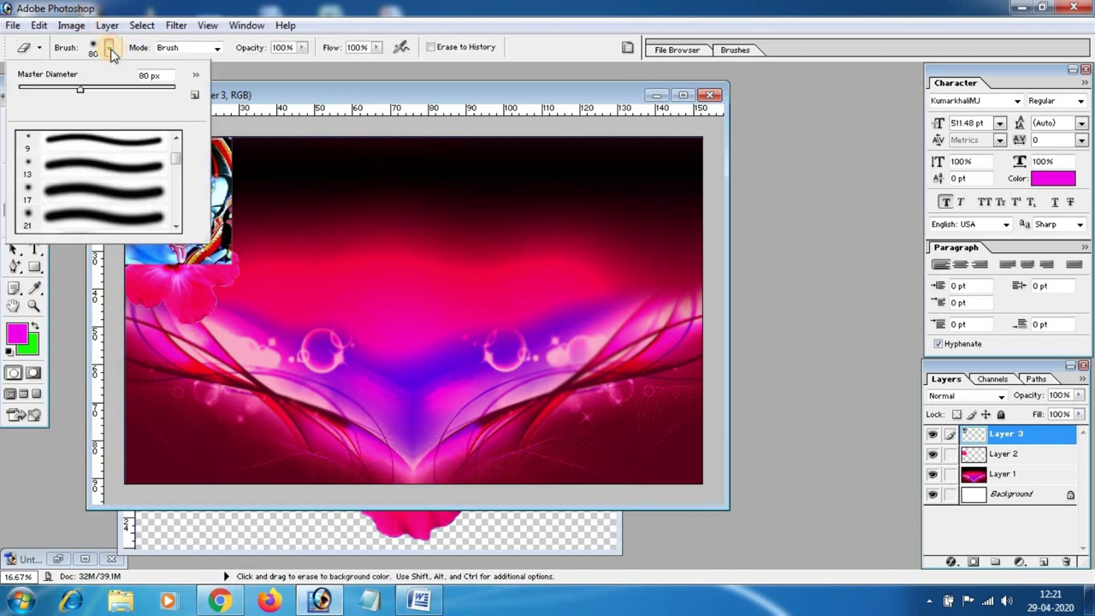
pyautogui.doubleClick(99, 220)
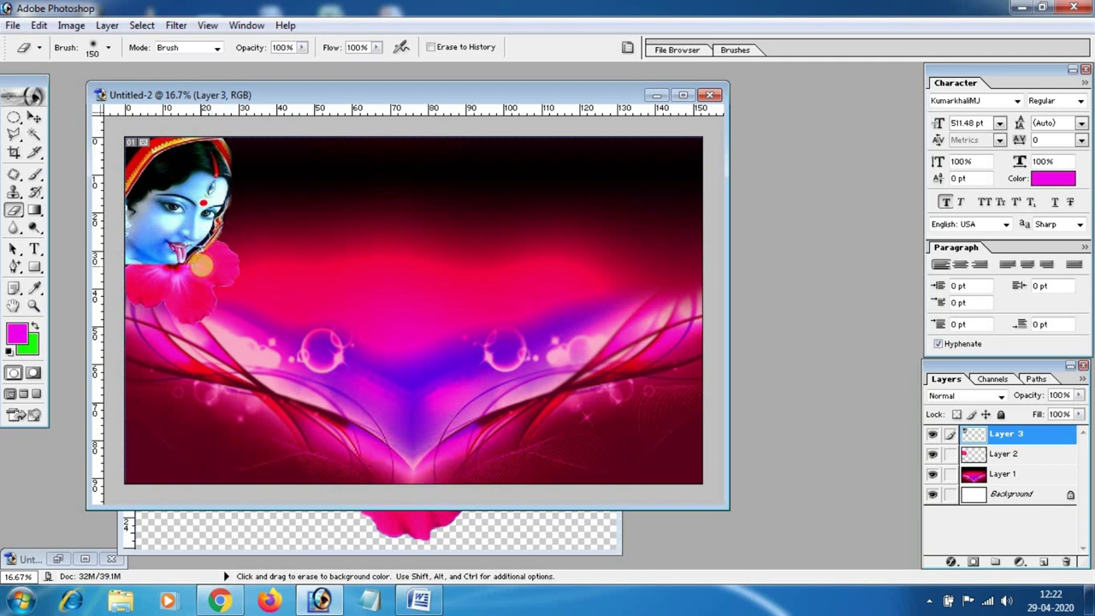
pyautogui.moveTo(201, 272); pyautogui.dragTo(229, 231)
pyautogui.click(229, 232)
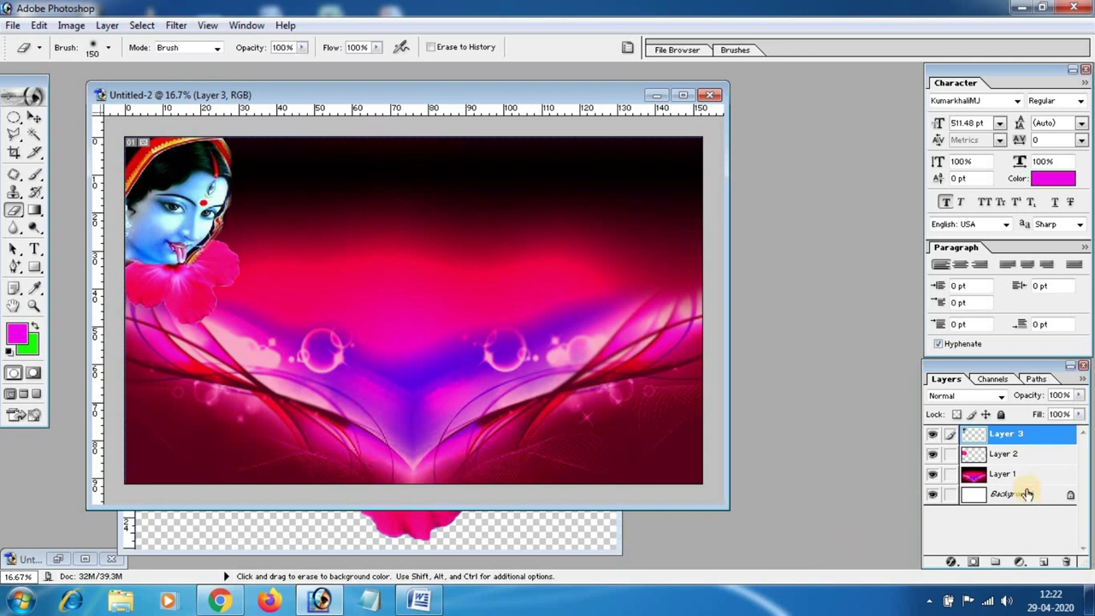
pyautogui.click(1002, 456)
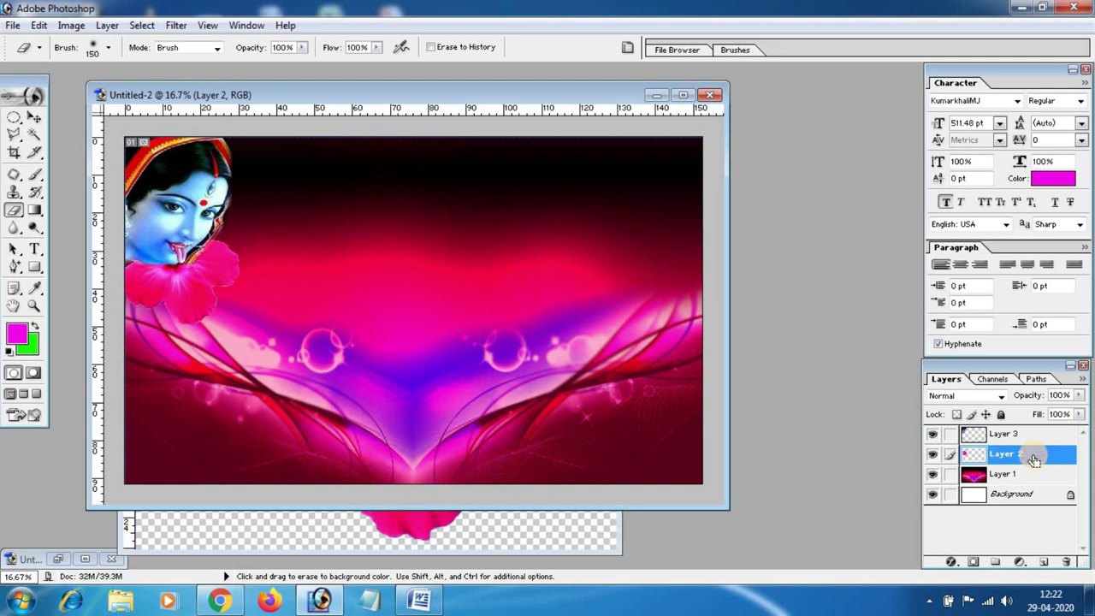
# Scale the pink hibiscus to about 124.9% × 107.5% and move it under the goddess's chin
pyautogui.hotkey('ctrl', 't')
pyautogui.moveTo(244, 210); pyautogui.dragTo(257, 202)
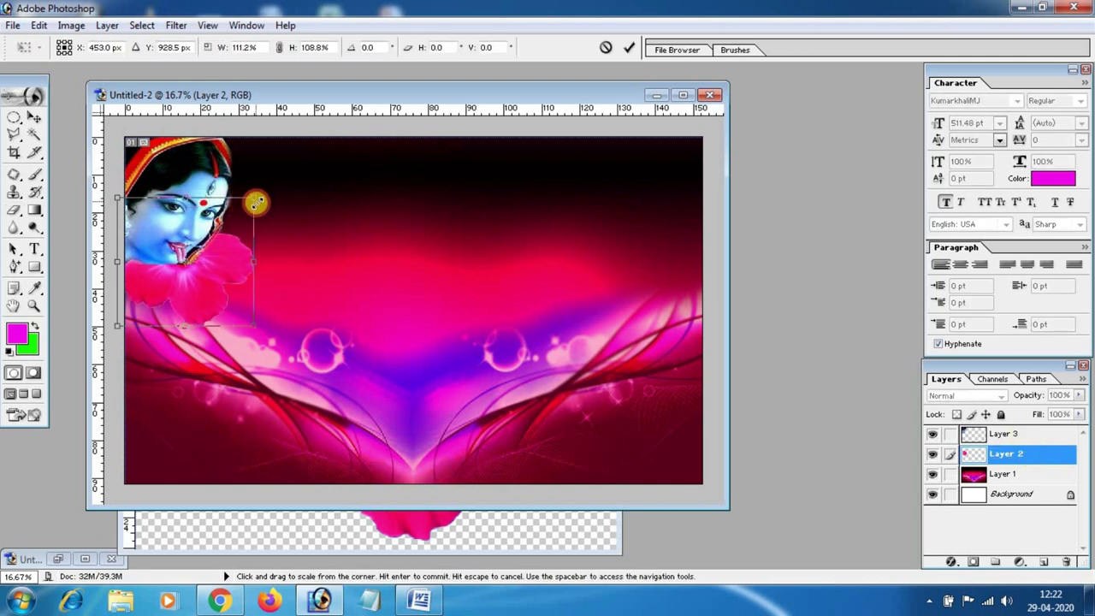
pyautogui.moveTo(215, 291)
pyautogui.mouseDown()
pyautogui.moveTo(200, 326)
pyautogui.moveTo(203, 305)
pyautogui.mouseUp()
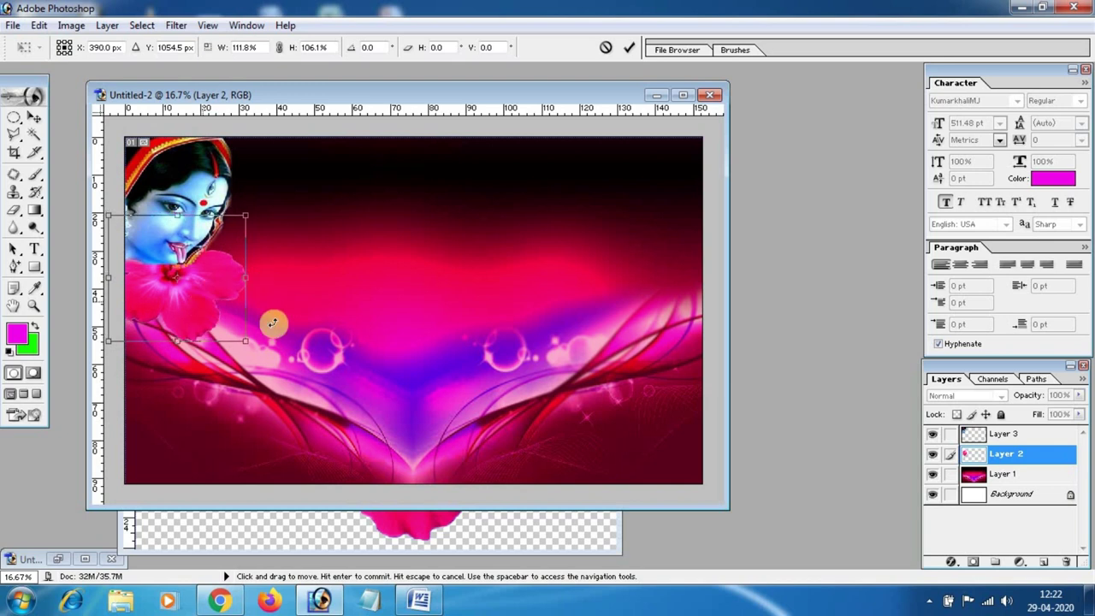
pyautogui.moveTo(246, 342)
pyautogui.mouseDown()
pyautogui.moveTo(262, 345)
pyautogui.moveTo(211, 317)
pyautogui.mouseUp()
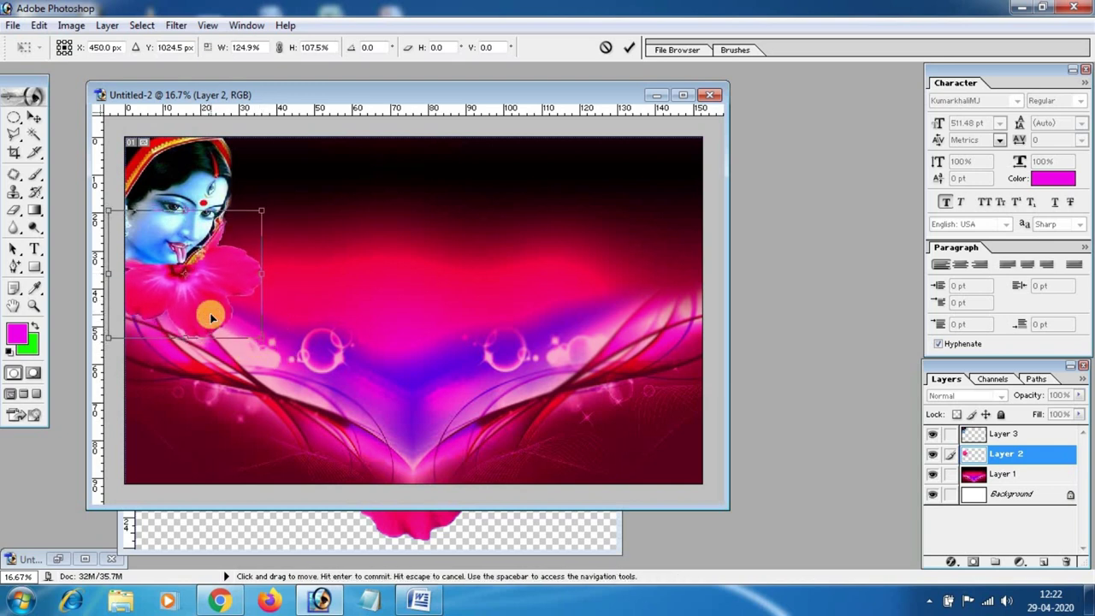
pyautogui.press('Return')
pyautogui.press('e')
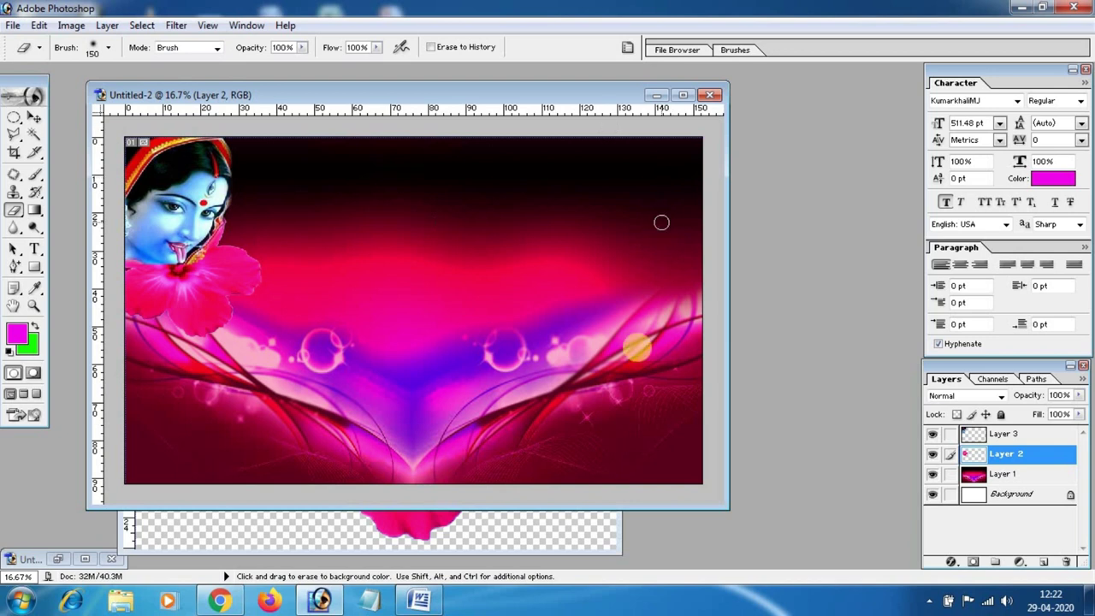
# Open joba.png and drag the red hibiscus into the banner as Layer 4
pyautogui.hotkey('ctrl', 'o')
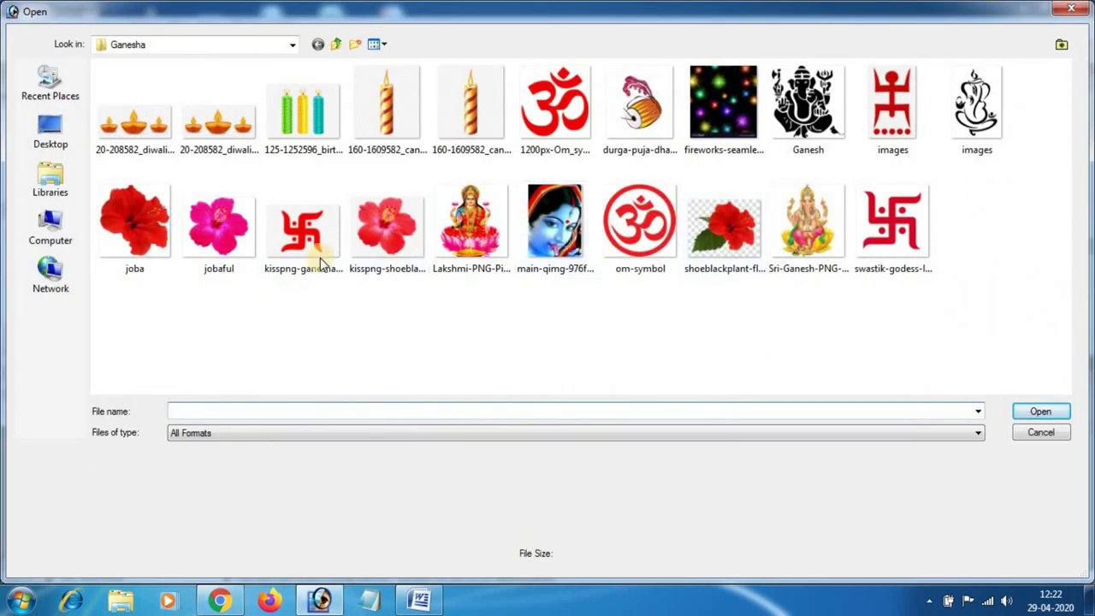
pyautogui.doubleClick(161, 255)
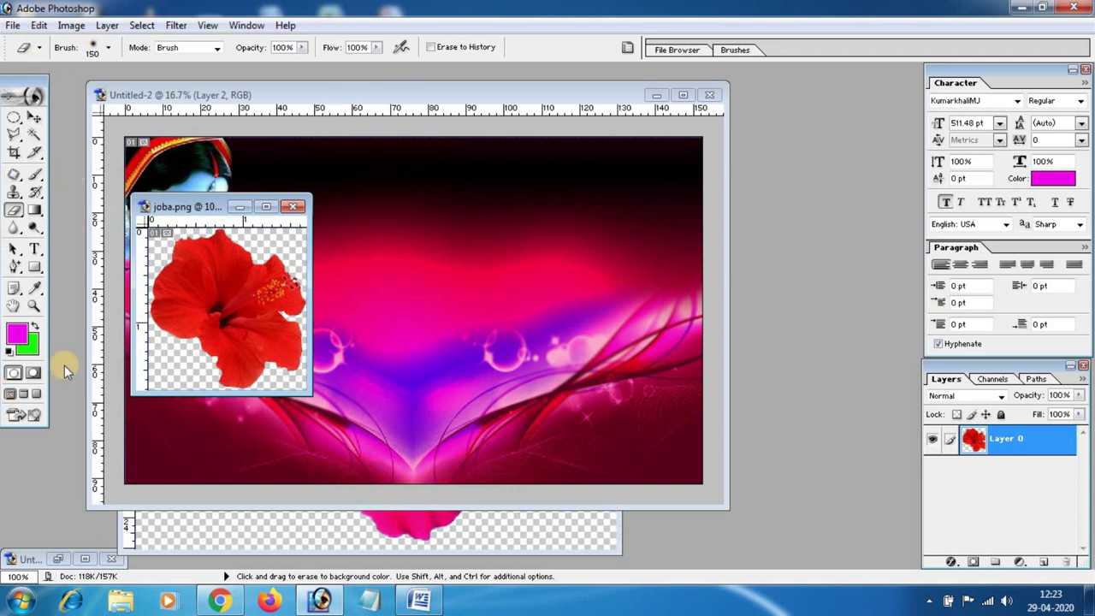
pyautogui.click(34, 118)
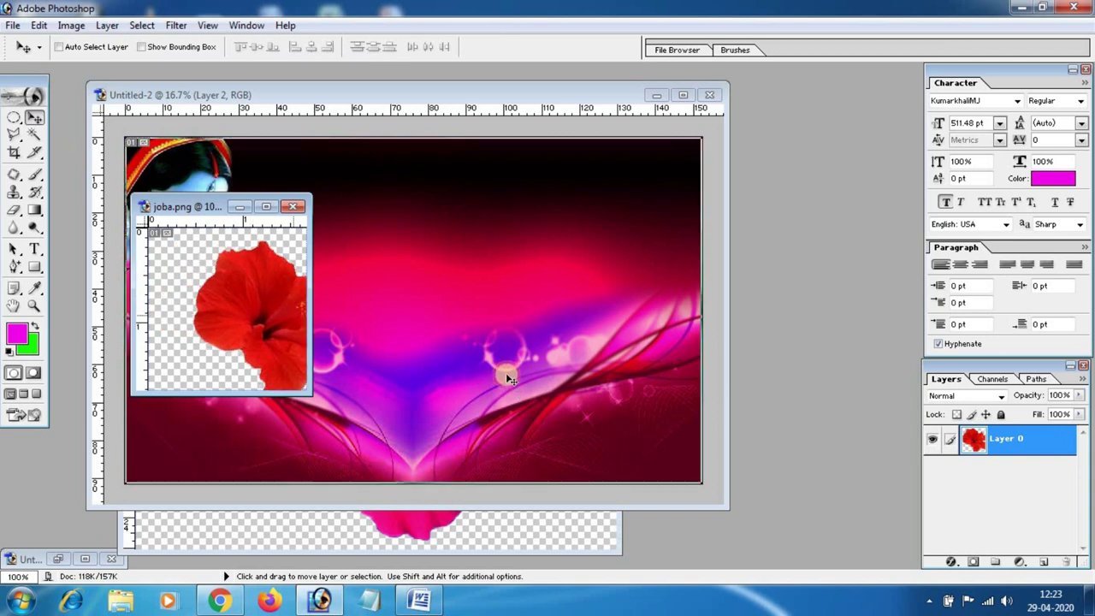
pyautogui.moveTo(401, 351); pyautogui.dragTo(501, 373)
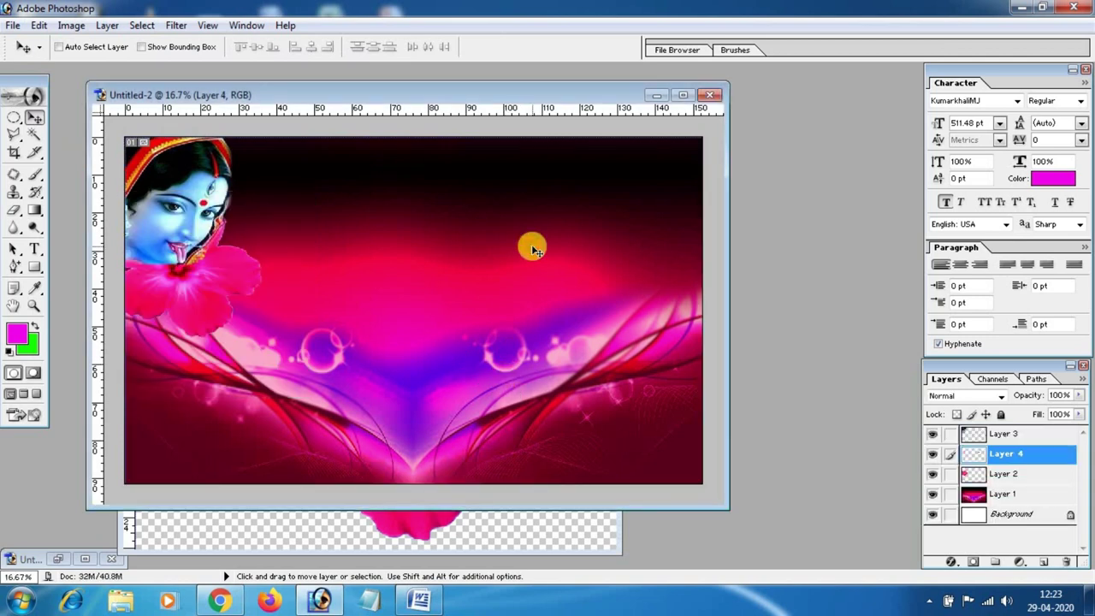
# Enlarge the red hibiscus and position it along the banner's top-right edge
pyautogui.hotkey('ctrl', 't')
pyautogui.moveTo(540, 256)
pyautogui.mouseDown()
pyautogui.moveTo(633, 344)
pyautogui.moveTo(655, 386)
pyautogui.mouseUp()
pyautogui.moveTo(606, 320)
pyautogui.mouseDown()
pyautogui.moveTo(637, 267)
pyautogui.moveTo(651, 272)
pyautogui.mouseUp()
pyautogui.press('Return')
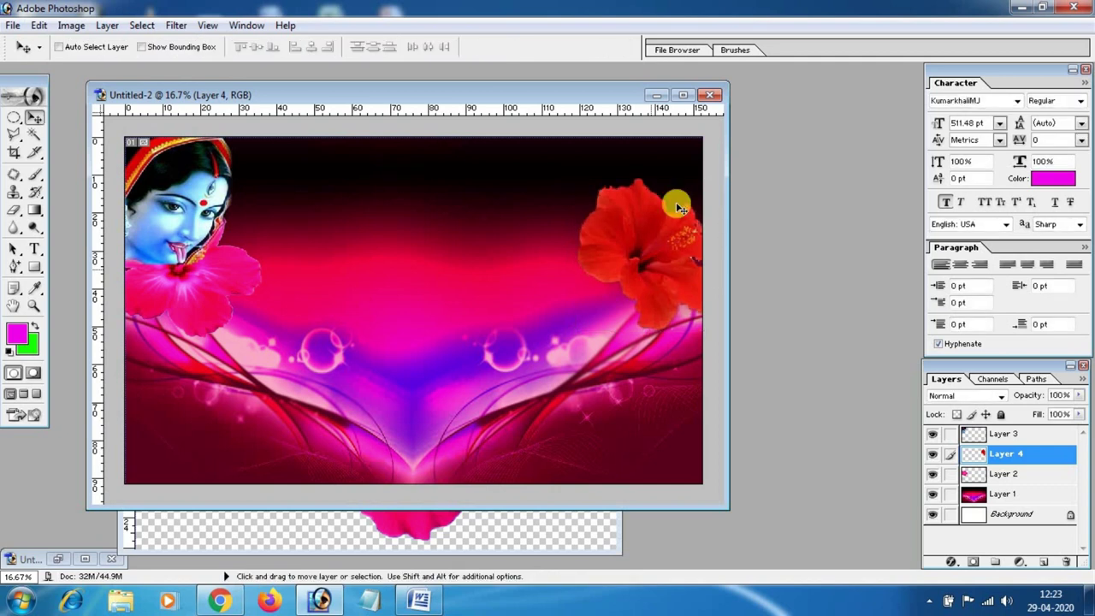
pyautogui.doubleClick(788, 237)
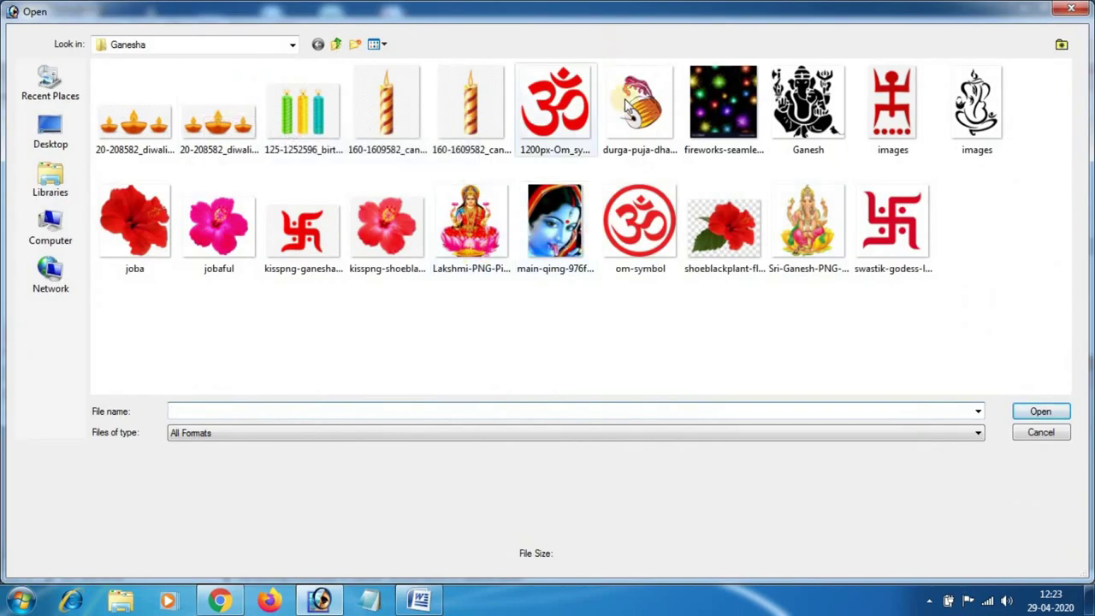
# Bring the dhak drum into the banner, enlarge it about double, and tuck it into the top-right corner
pyautogui.doubleClick(639, 134)
pyautogui.moveTo(373, 384)
pyautogui.mouseDown()
pyautogui.moveTo(579, 291)
pyautogui.moveTo(670, 190)
pyautogui.moveTo(670, 139)
pyautogui.mouseUp()
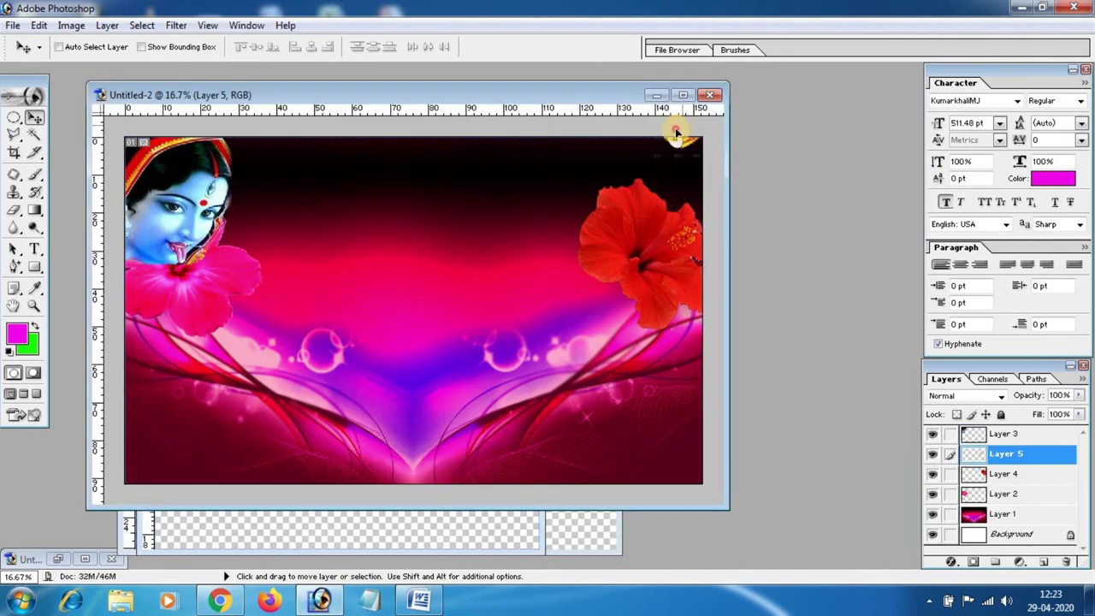
pyautogui.hotkey('ctrl', 't')
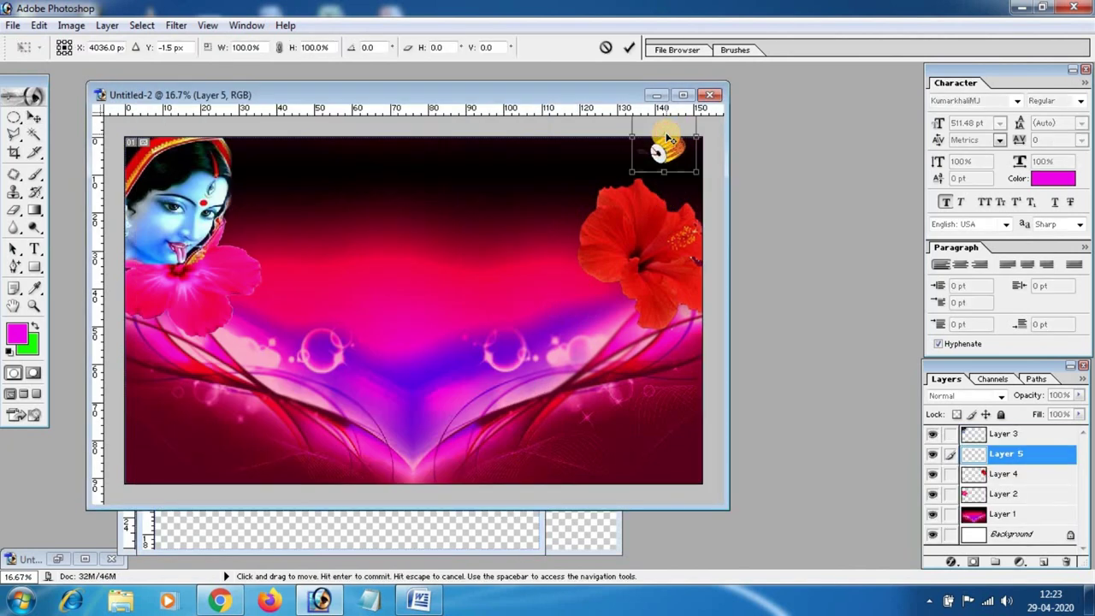
pyautogui.moveTo(626, 171)
pyautogui.mouseDown()
pyautogui.moveTo(616, 220)
pyautogui.moveTo(544, 259)
pyautogui.mouseUp()
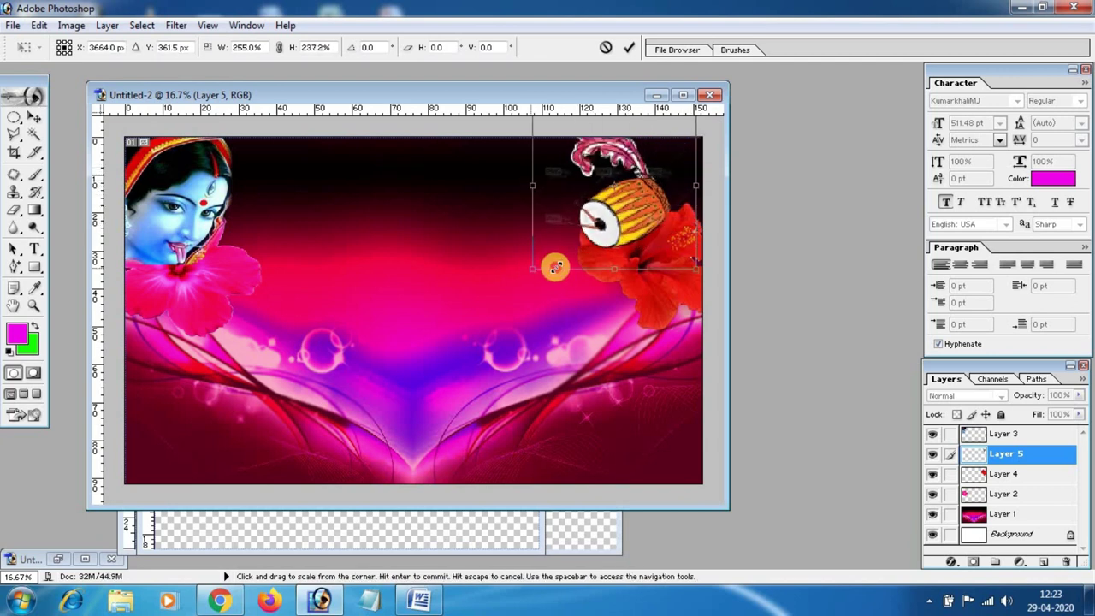
pyautogui.moveTo(545, 259); pyautogui.dragTo(563, 255)
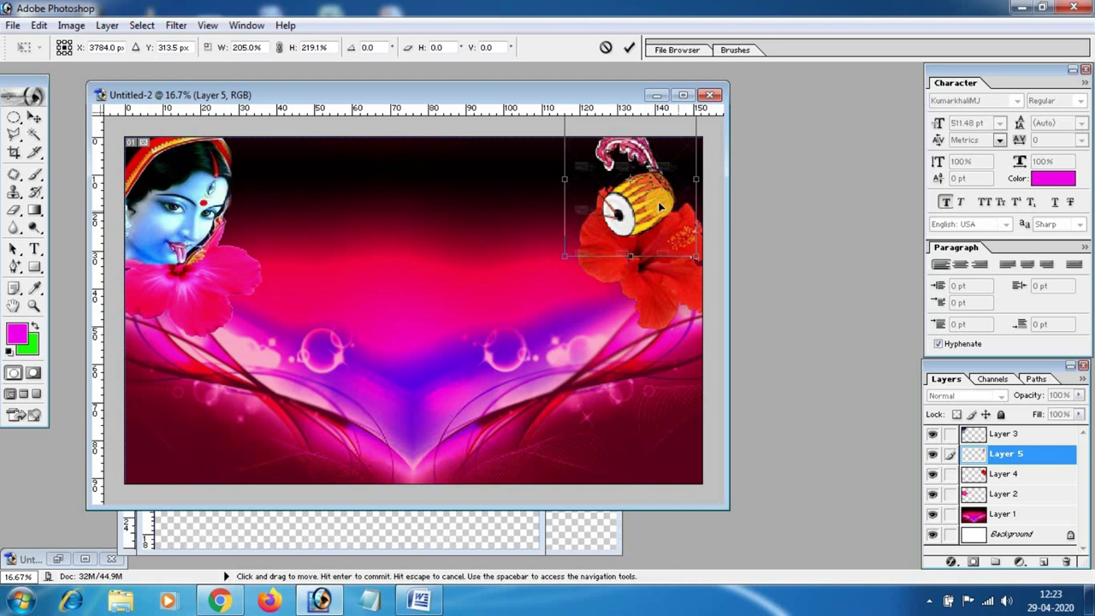
pyautogui.press('Return')
pyautogui.moveTo(657, 209); pyautogui.dragTo(676, 183)
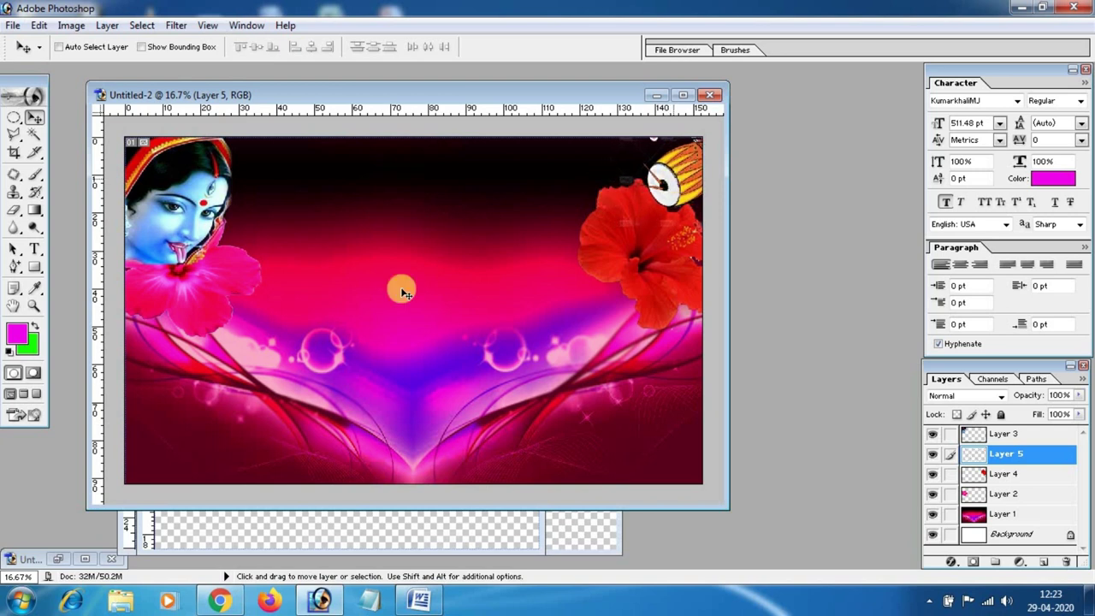
# Erase the stray dark spots and specks around the drum
pyautogui.click(15, 212)
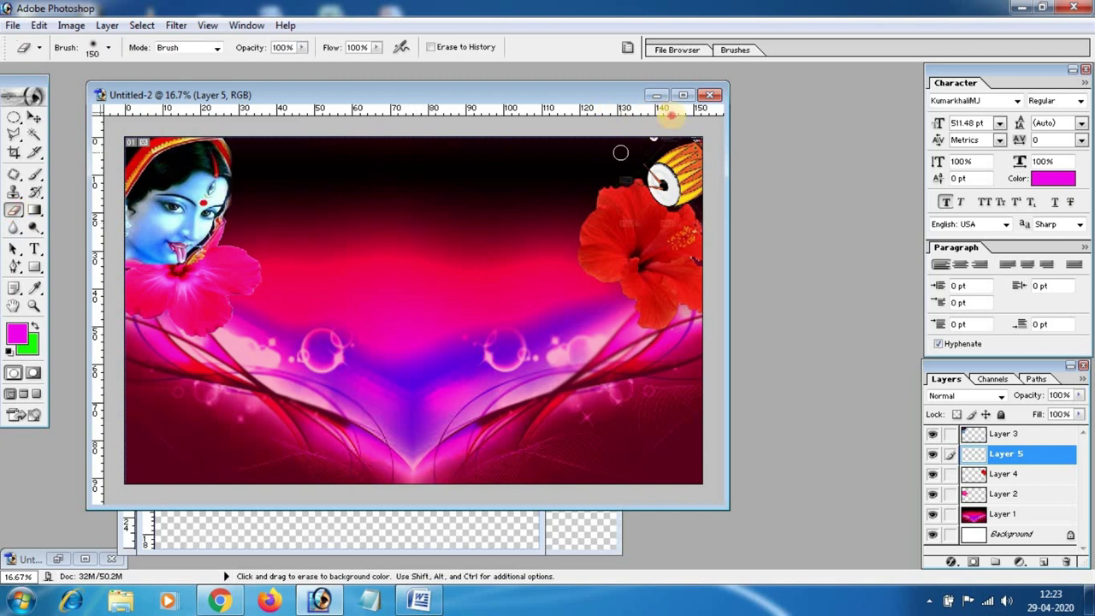
pyautogui.moveTo(622, 164)
pyautogui.mouseDown()
pyautogui.moveTo(629, 221)
pyautogui.moveTo(659, 227)
pyautogui.moveTo(630, 249)
pyautogui.mouseUp()
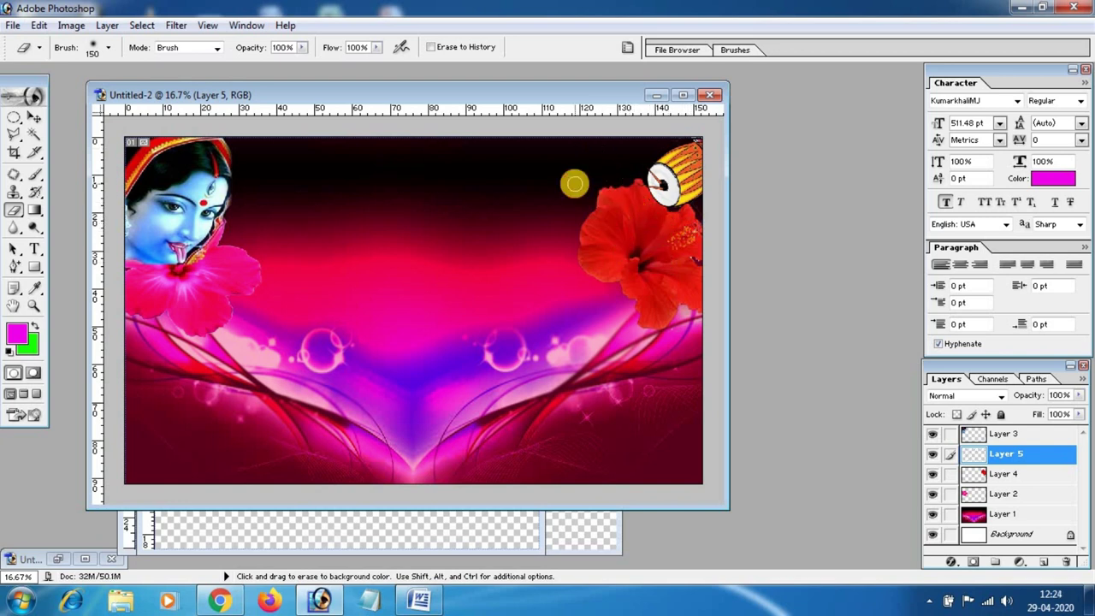
pyautogui.moveTo(573, 183); pyautogui.dragTo(526, 178)
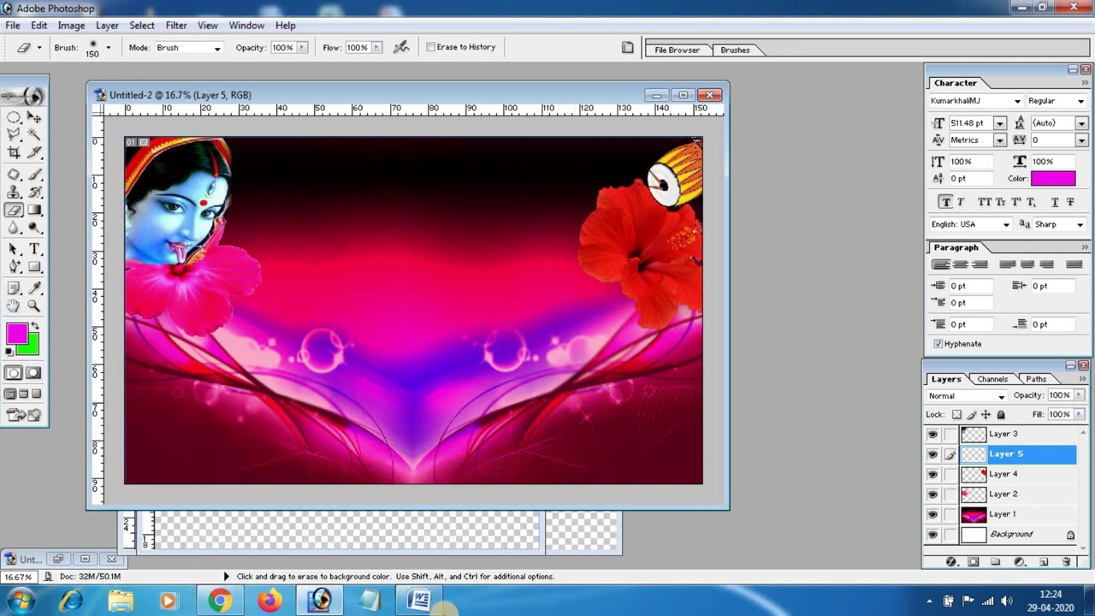
pyautogui.moveTo(419, 600)
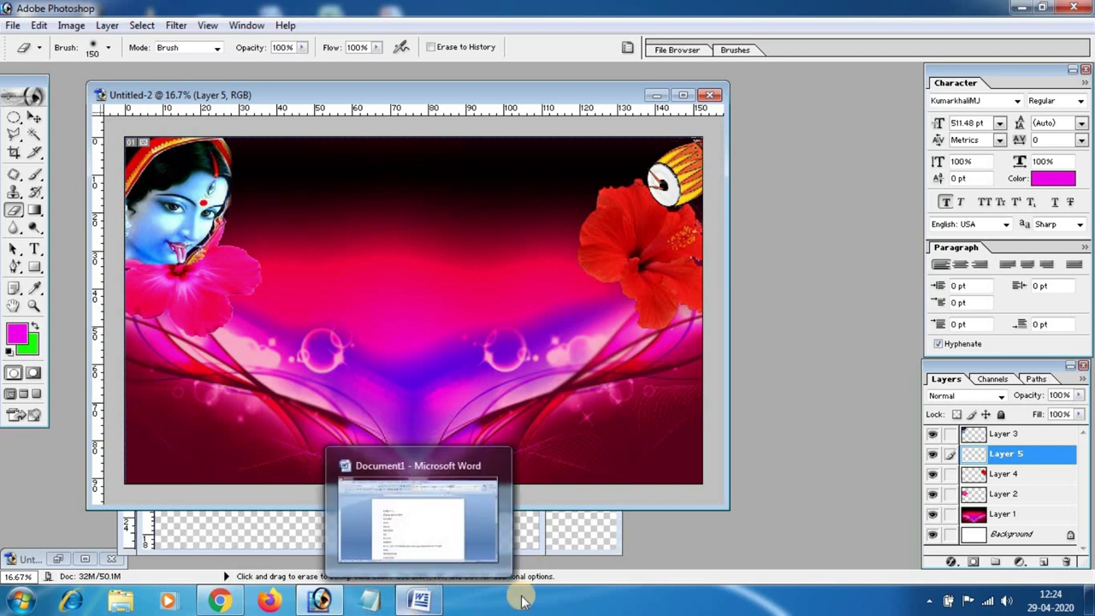
pyautogui.moveTo(417, 511)
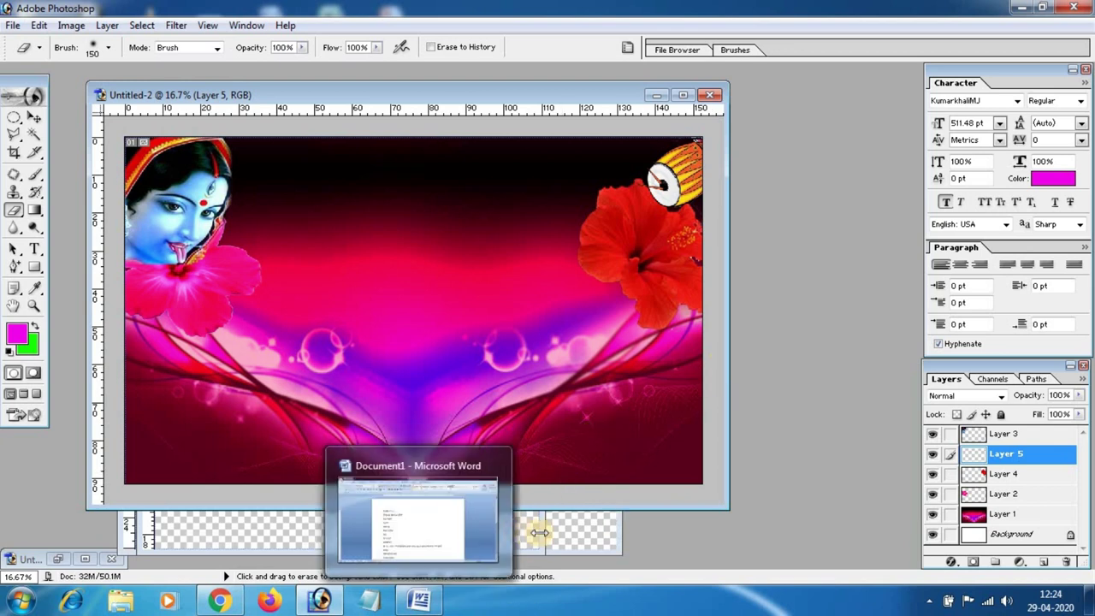
# Close the dhak drum and hibiscus source image windows
pyautogui.click(538, 532)
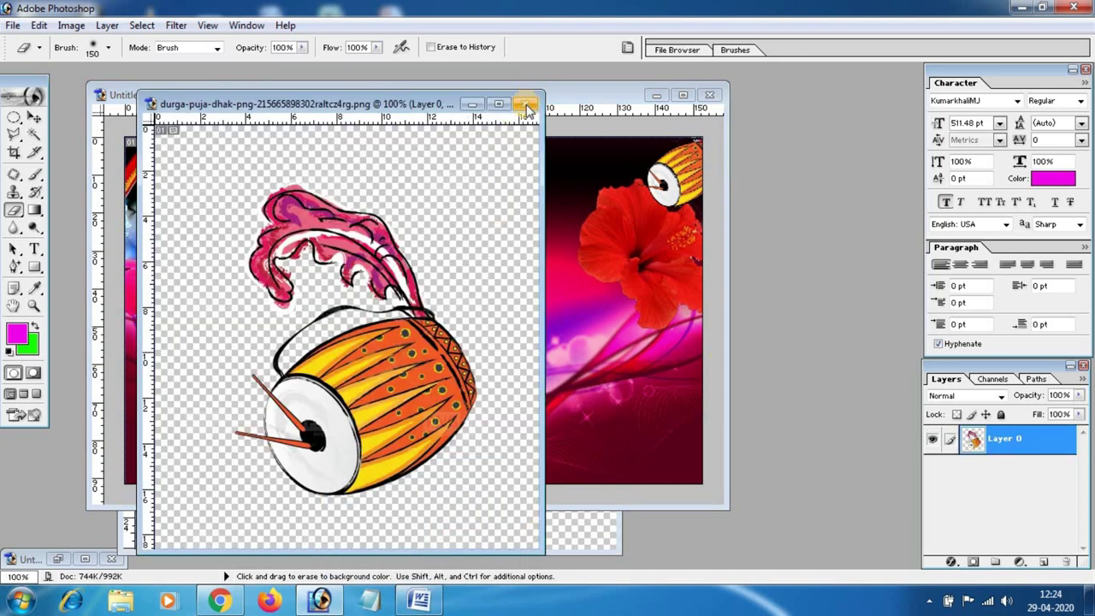
pyautogui.click(528, 104)
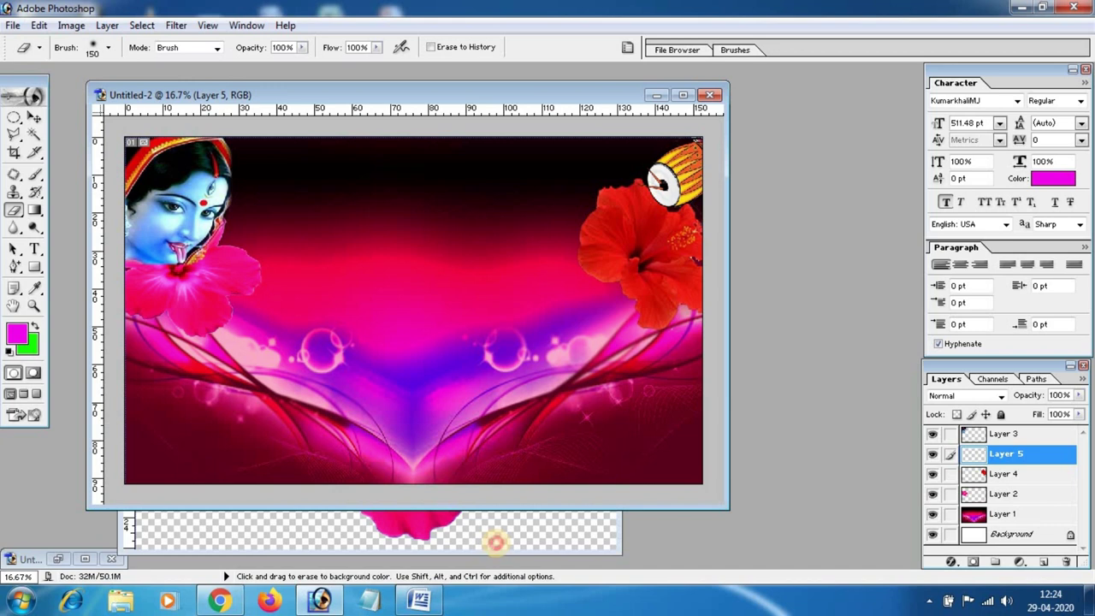
pyautogui.click(496, 543)
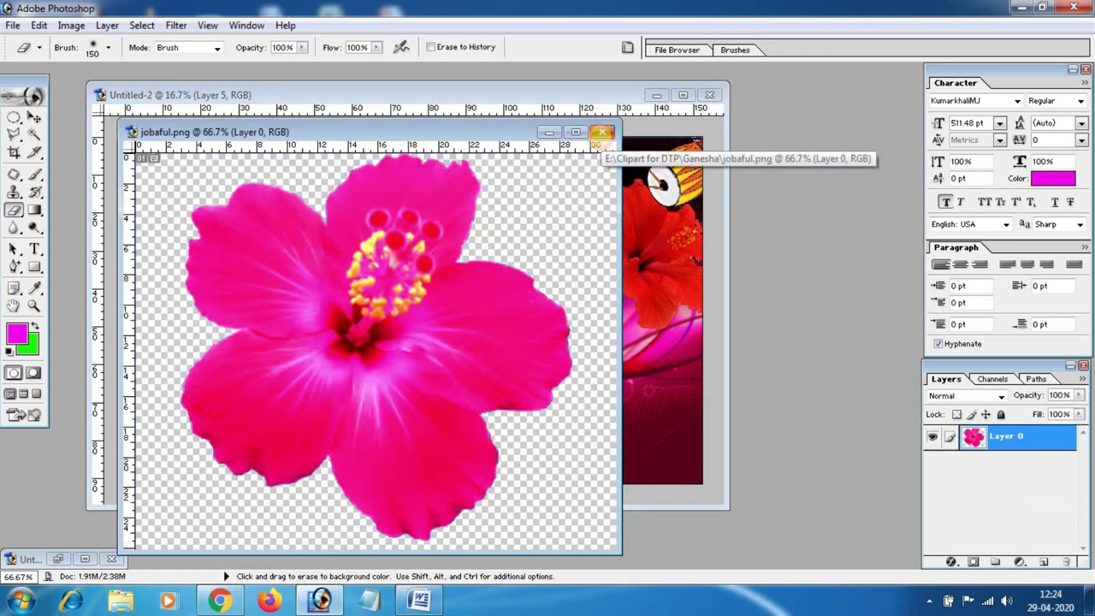
pyautogui.click(602, 133)
pyautogui.moveTo(417, 174)
pyautogui.mouseDown()
pyautogui.moveTo(296, 194)
pyautogui.moveTo(391, 224)
pyautogui.mouseUp()
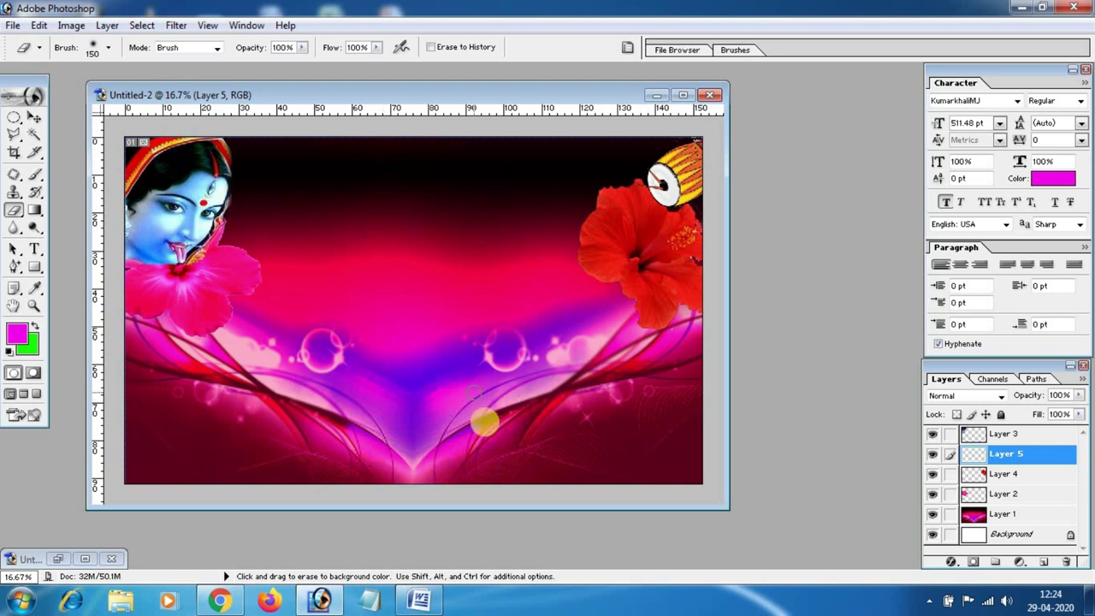
# Copy the Bengali line দীপাবলী উৎসব-২০ from the Word document and switch back to Photoshop
pyautogui.click(434, 604)
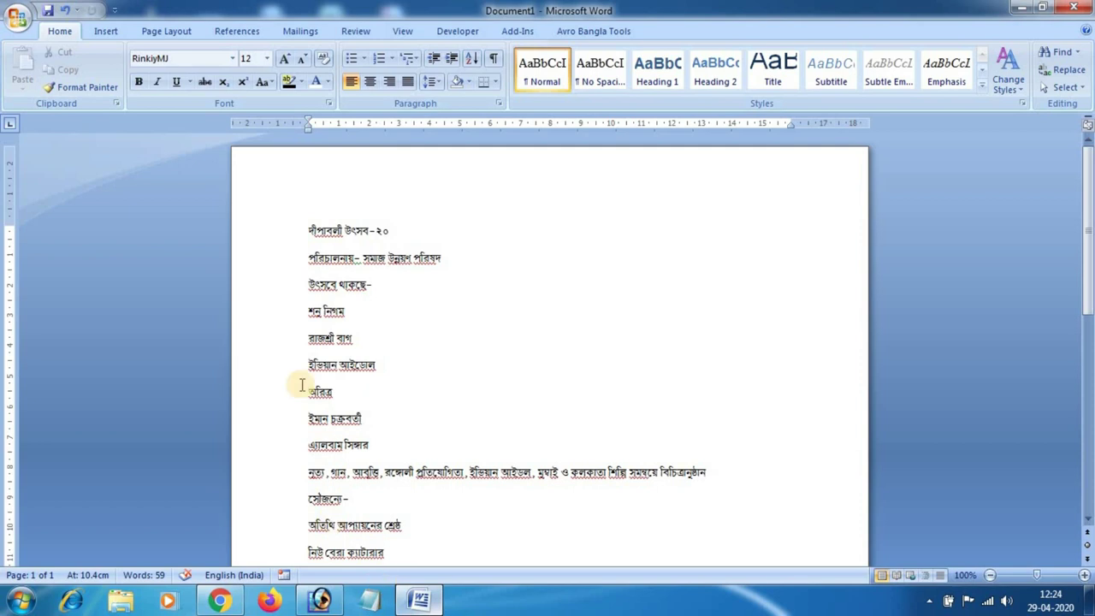
pyautogui.moveTo(303, 229); pyautogui.dragTo(388, 237)
pyautogui.hotkey('ctrl', 'c')
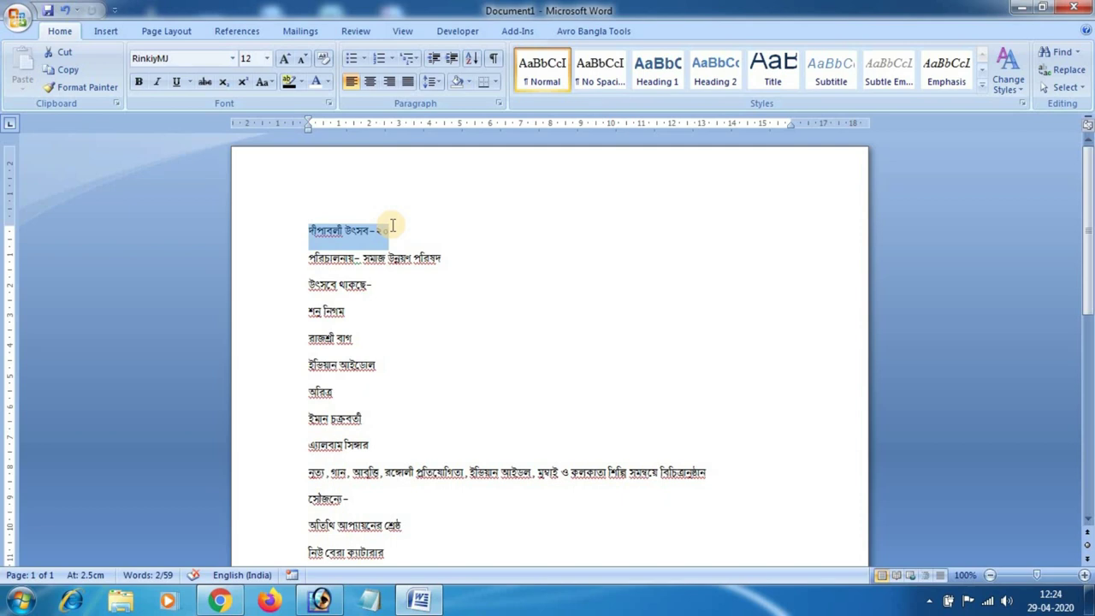
pyautogui.hotkey('alt', 'Tab')
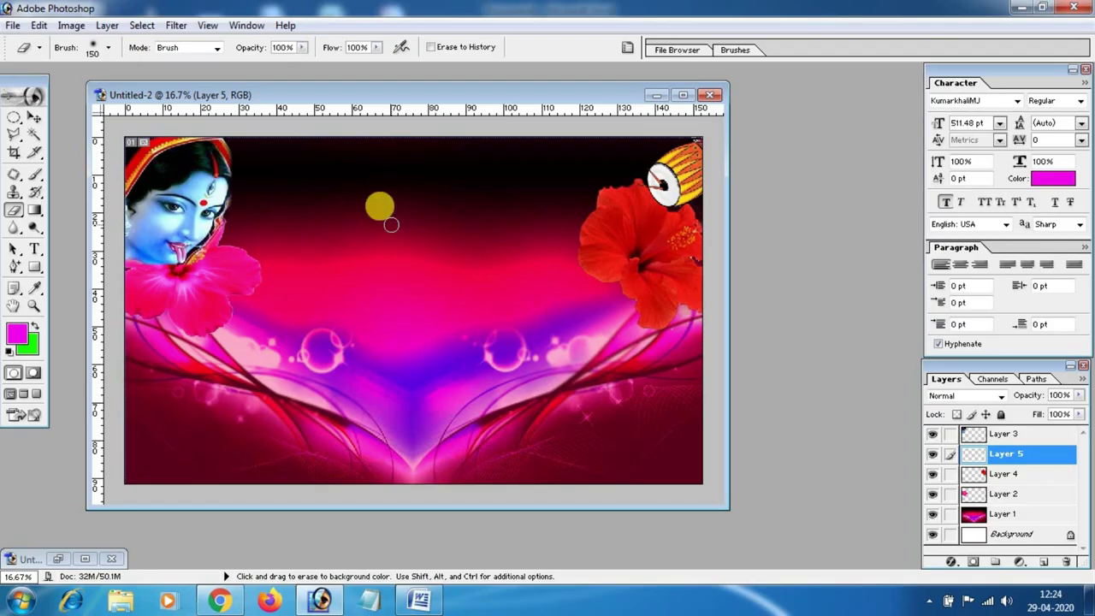
# Paste দীপাবলী উৎসব-২০ as a text layer, select it, and open its Color Picker
pyautogui.click(34, 249)
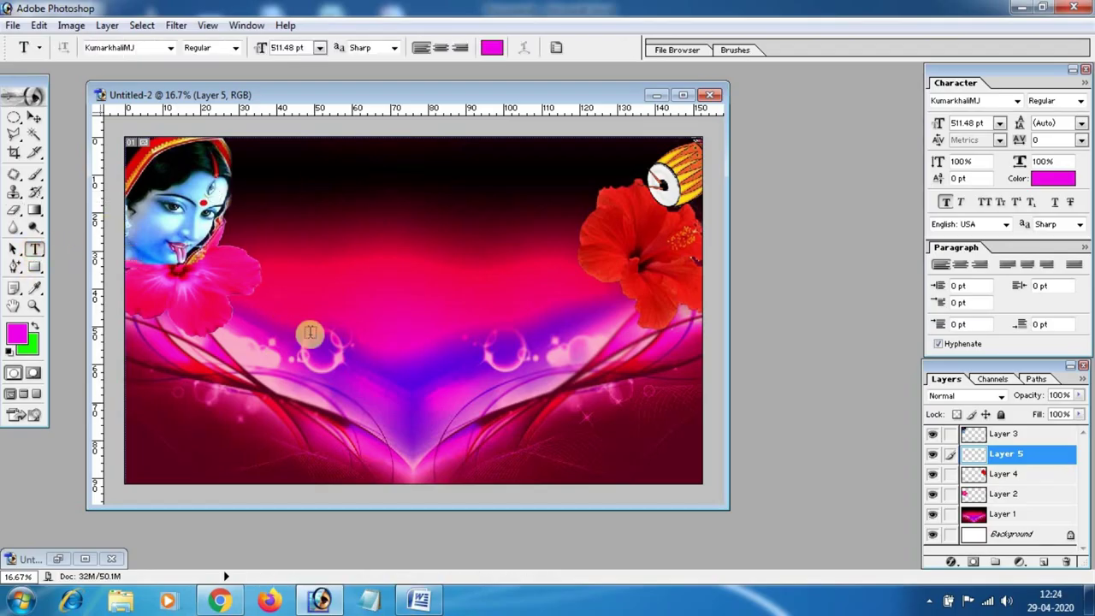
pyautogui.click(273, 293)
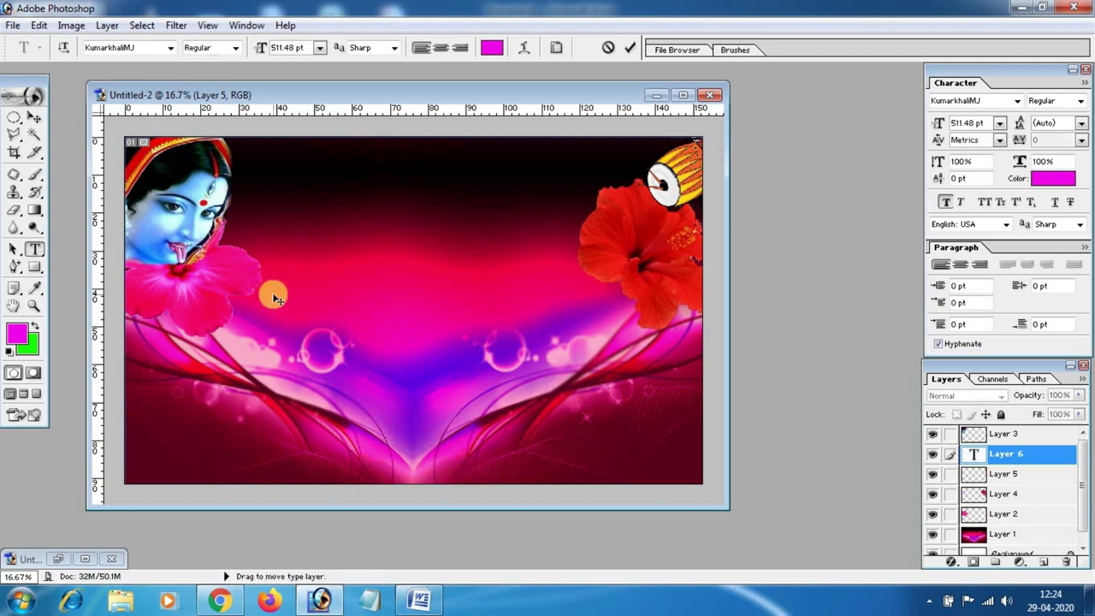
pyautogui.hotkey('ctrl', 'v')
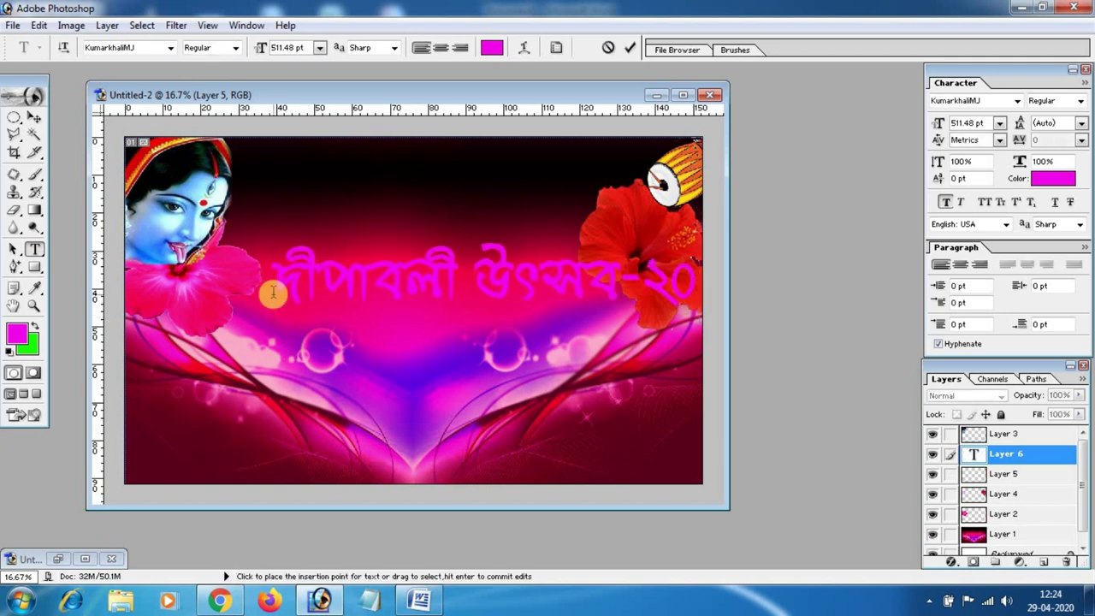
pyautogui.moveTo(273, 294); pyautogui.dragTo(801, 311)
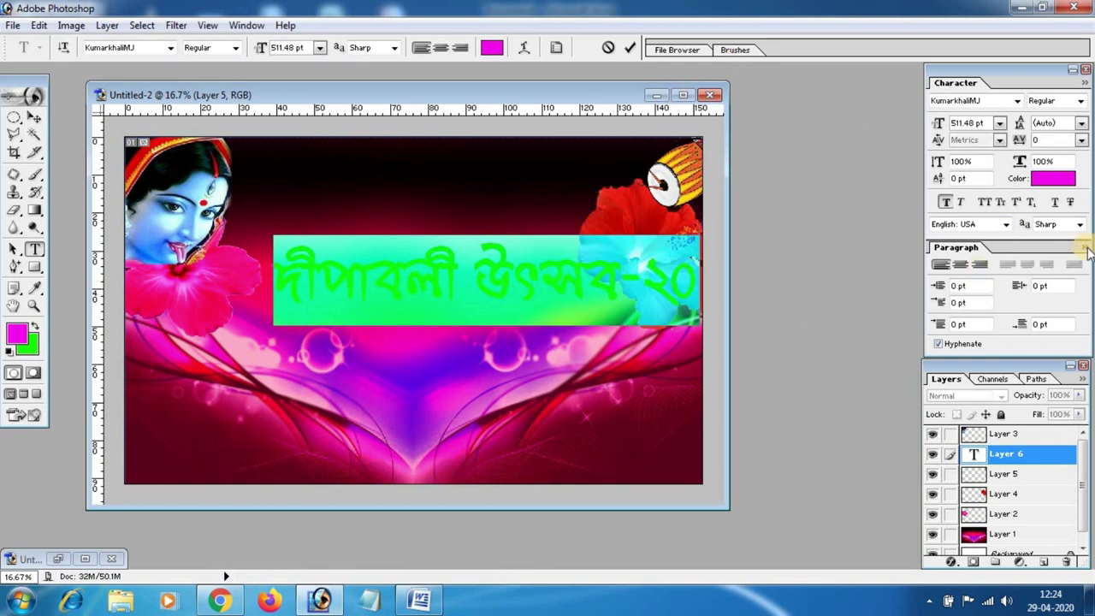
pyautogui.click(1055, 180)
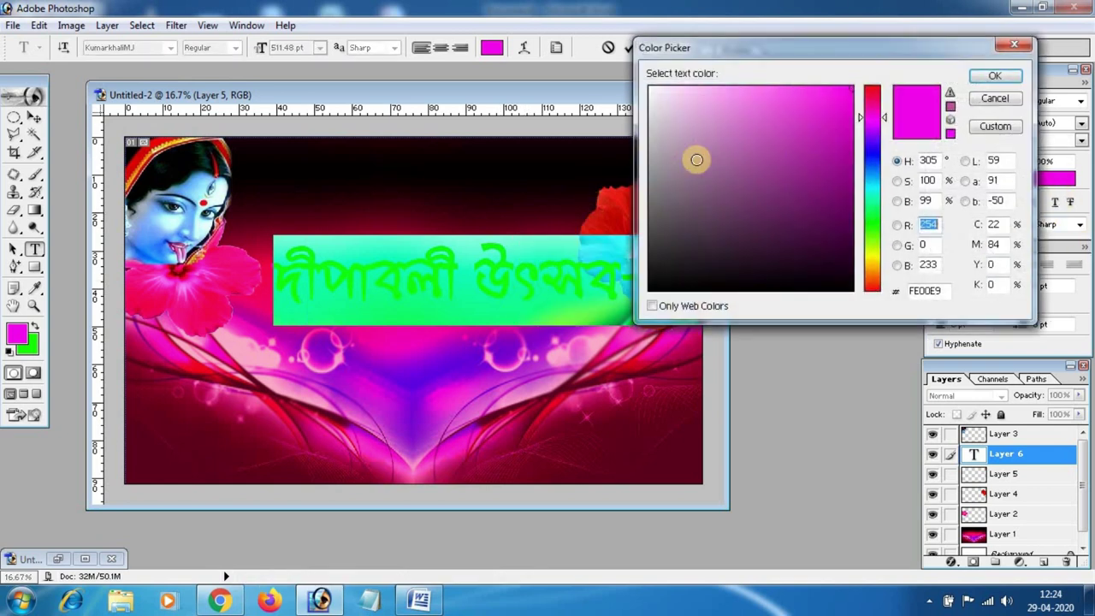
# Make the Bengali title yellow and move it up to the top of the banner
pyautogui.click(867, 256)
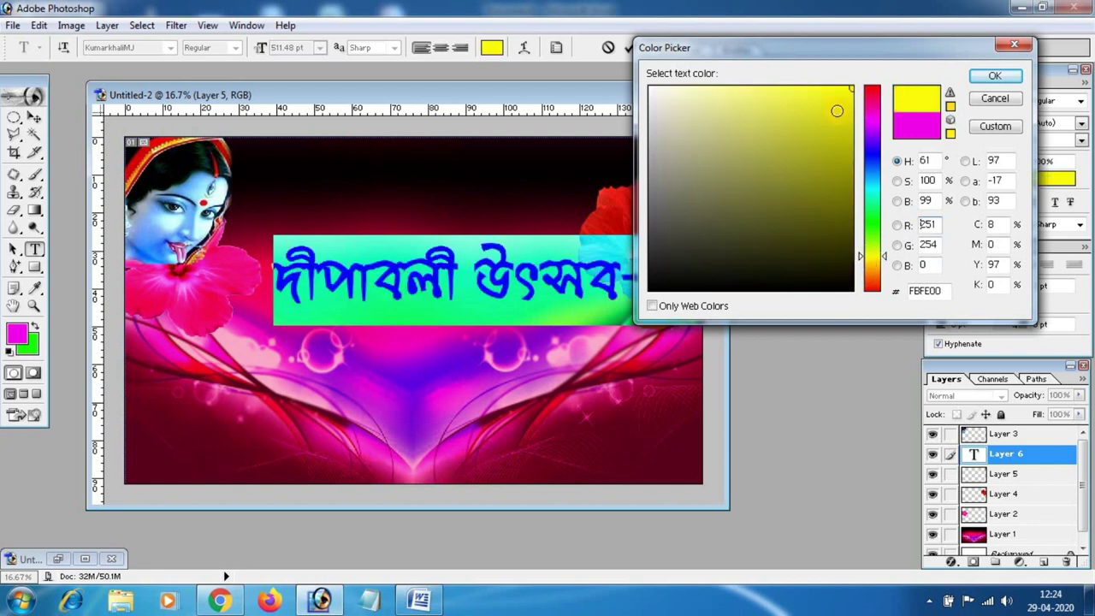
pyautogui.click(996, 77)
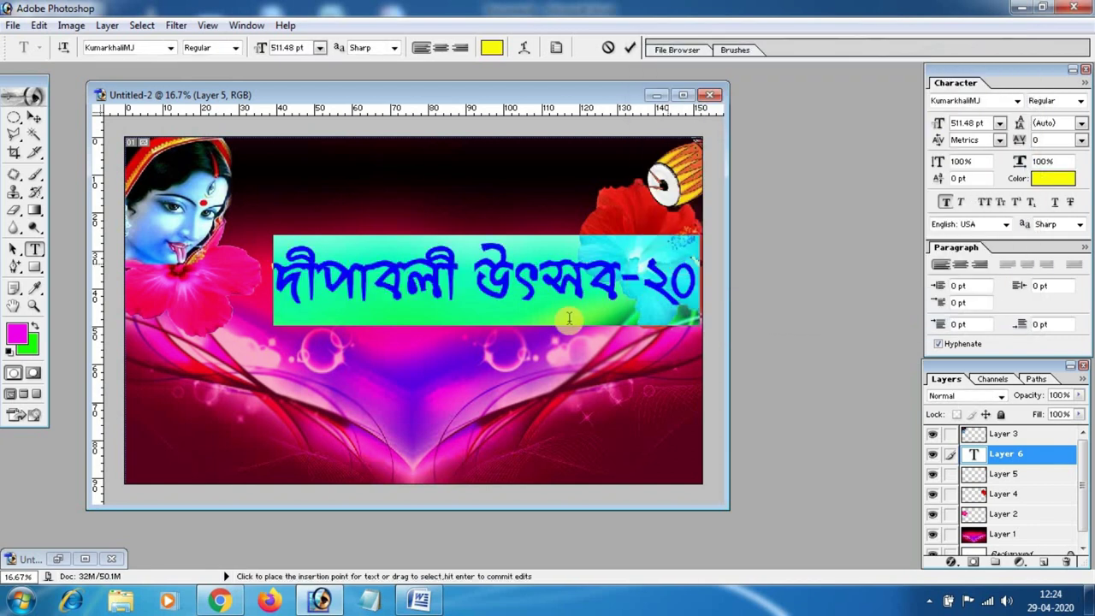
pyautogui.click(571, 318)
pyautogui.moveTo(556, 393); pyautogui.dragTo(510, 317)
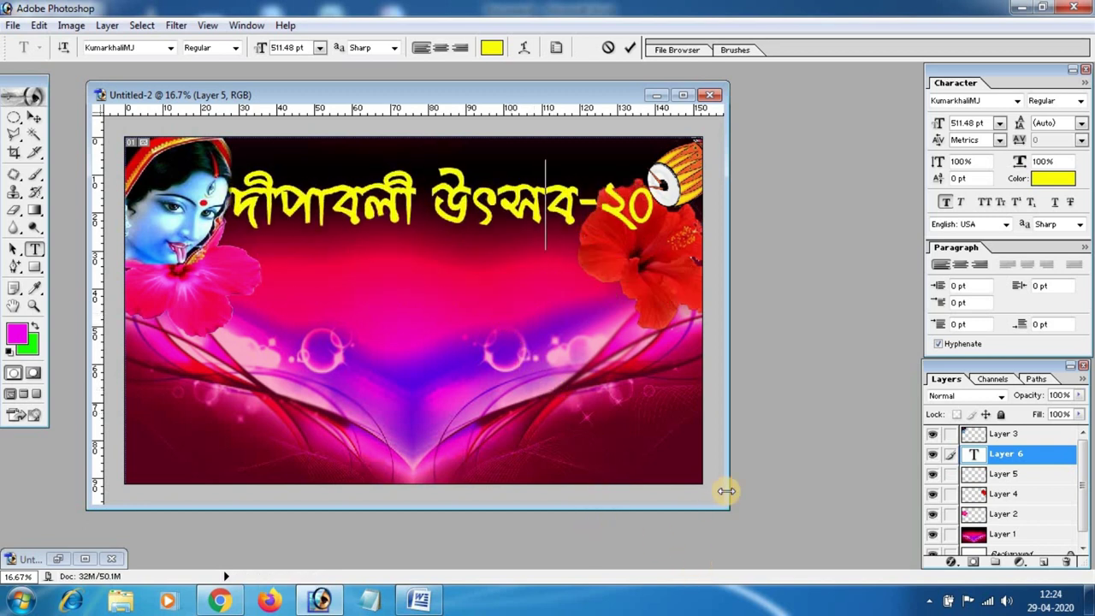
pyautogui.moveTo(727, 509); pyautogui.dragTo(877, 540)
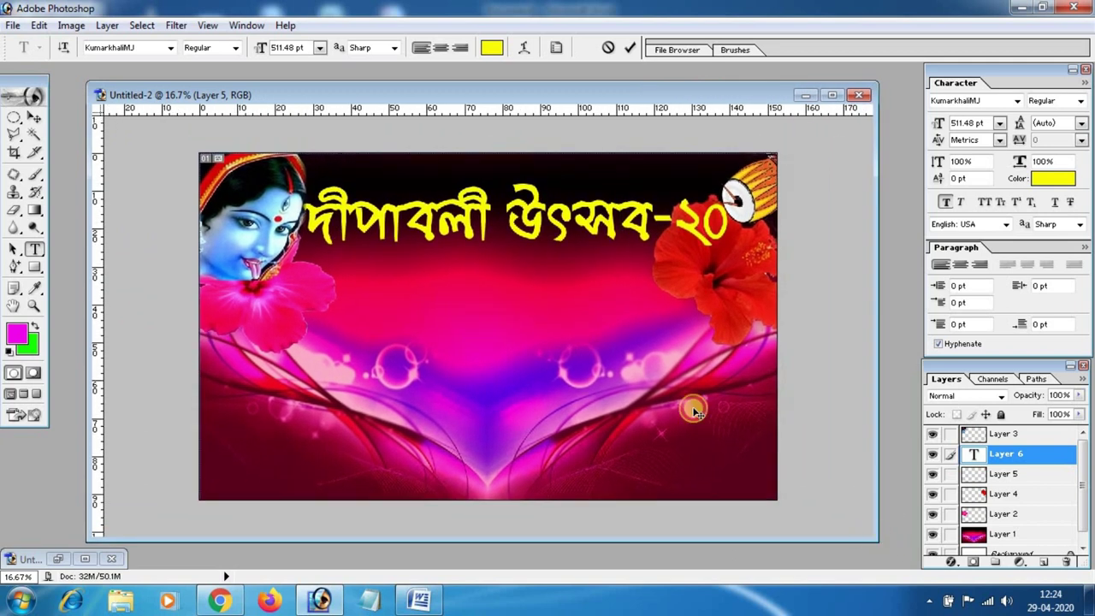
# Shrink the title slightly and nudge it between the goddess and the drum
pyautogui.click(38, 115)
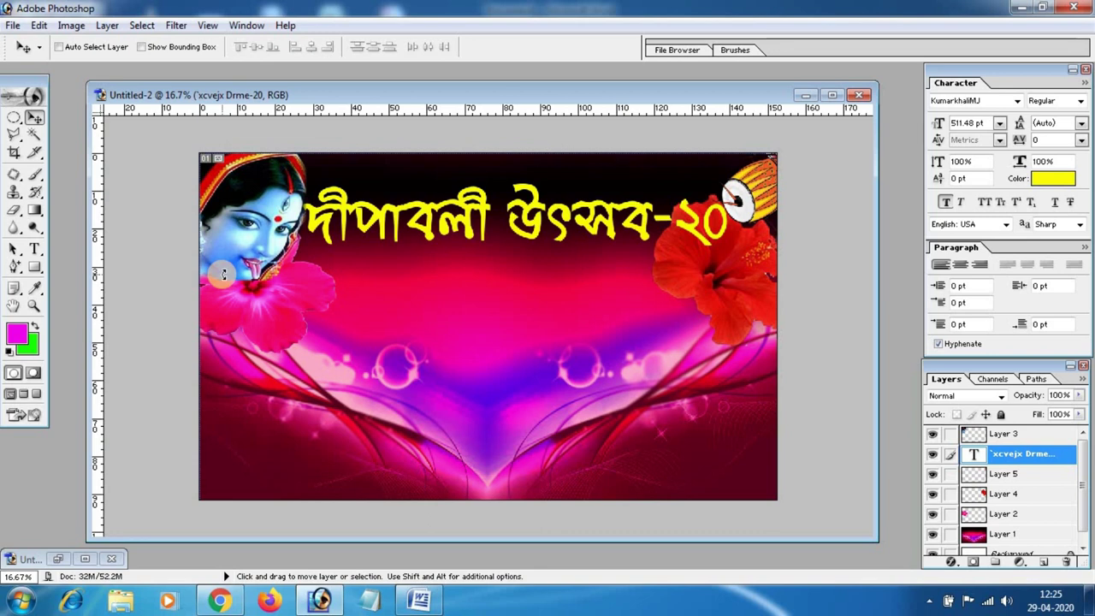
pyautogui.hotkey('ctrl', 't')
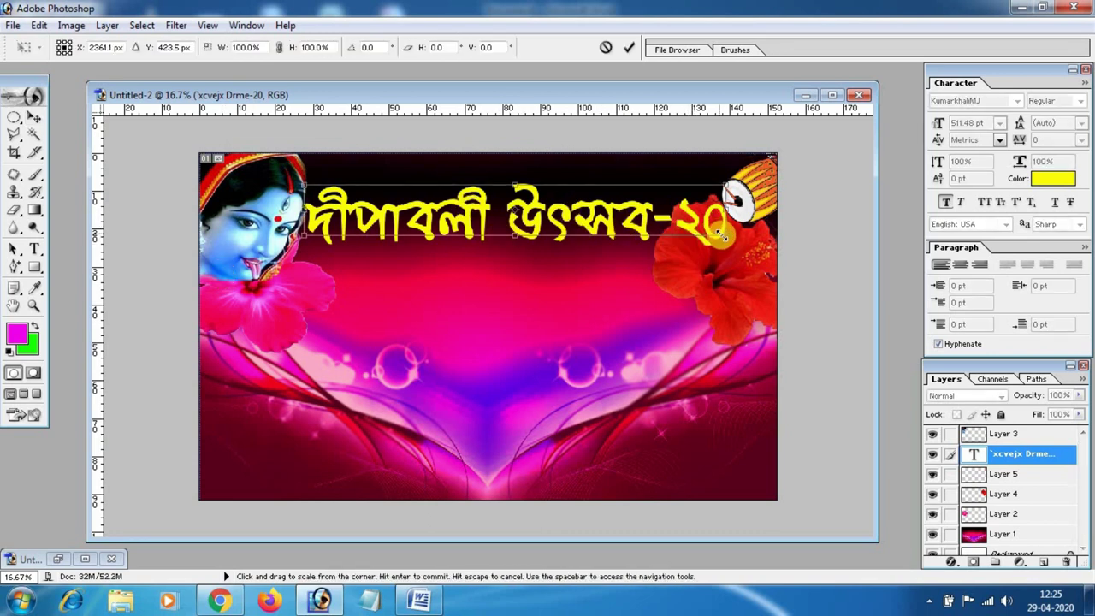
pyautogui.moveTo(723, 236); pyautogui.dragTo(699, 232)
pyautogui.press('Return')
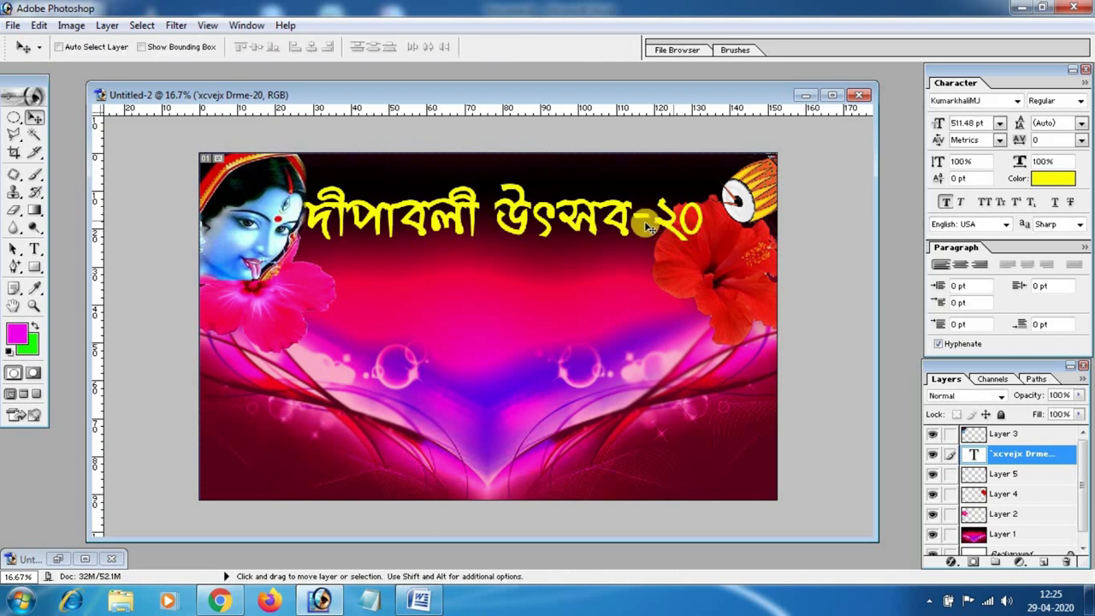
pyautogui.moveTo(643, 211); pyautogui.dragTo(650, 201)
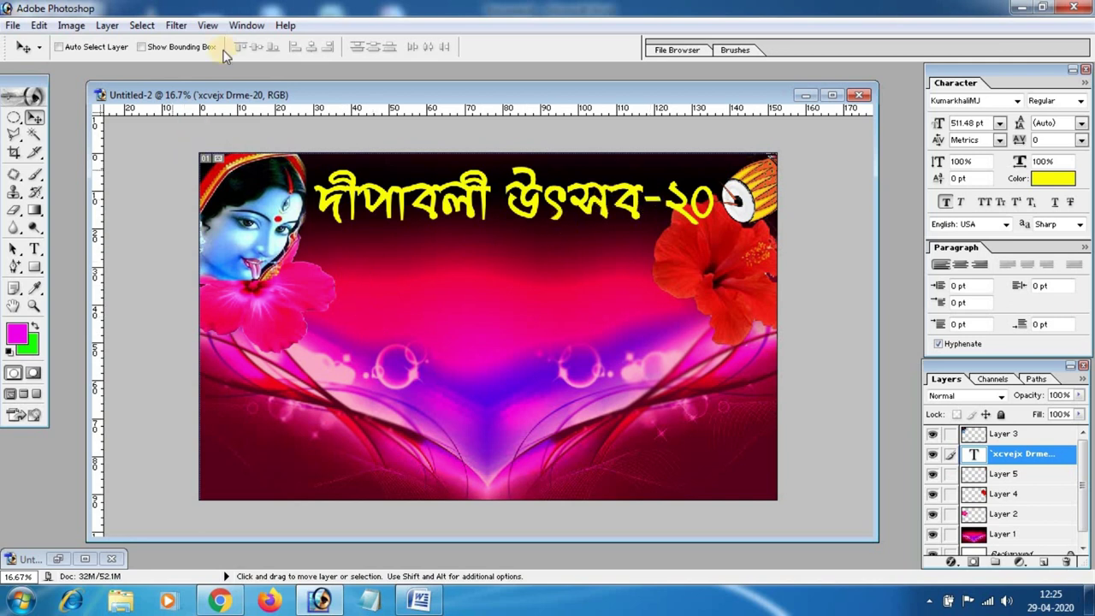
# Select the whole title text and set its font to AnandapatraMJ
pyautogui.click(34, 248)
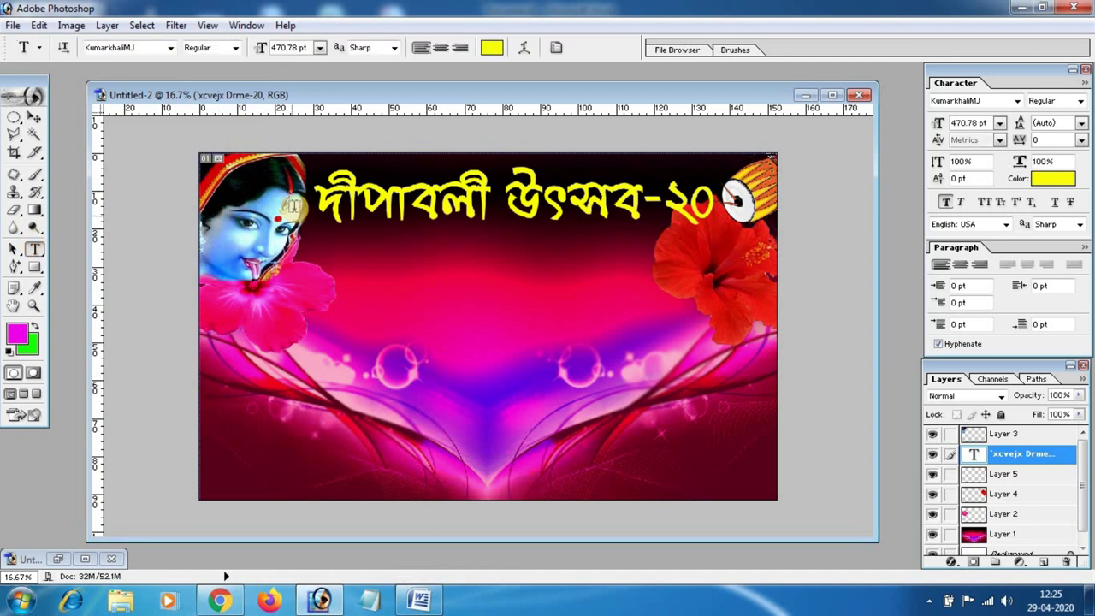
pyautogui.moveTo(318, 201); pyautogui.dragTo(759, 201)
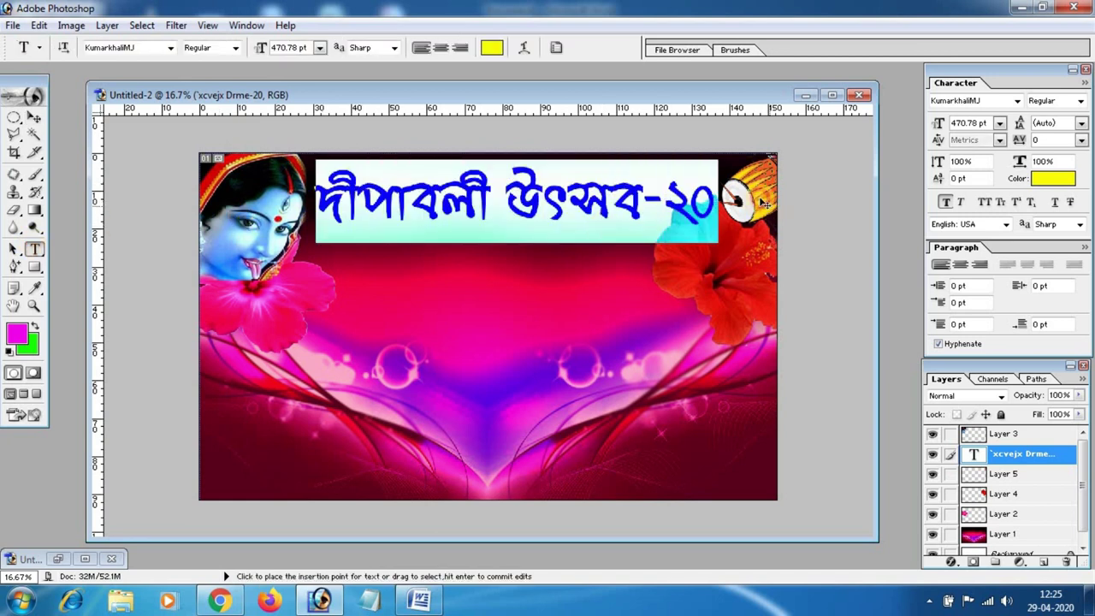
pyautogui.click(169, 48)
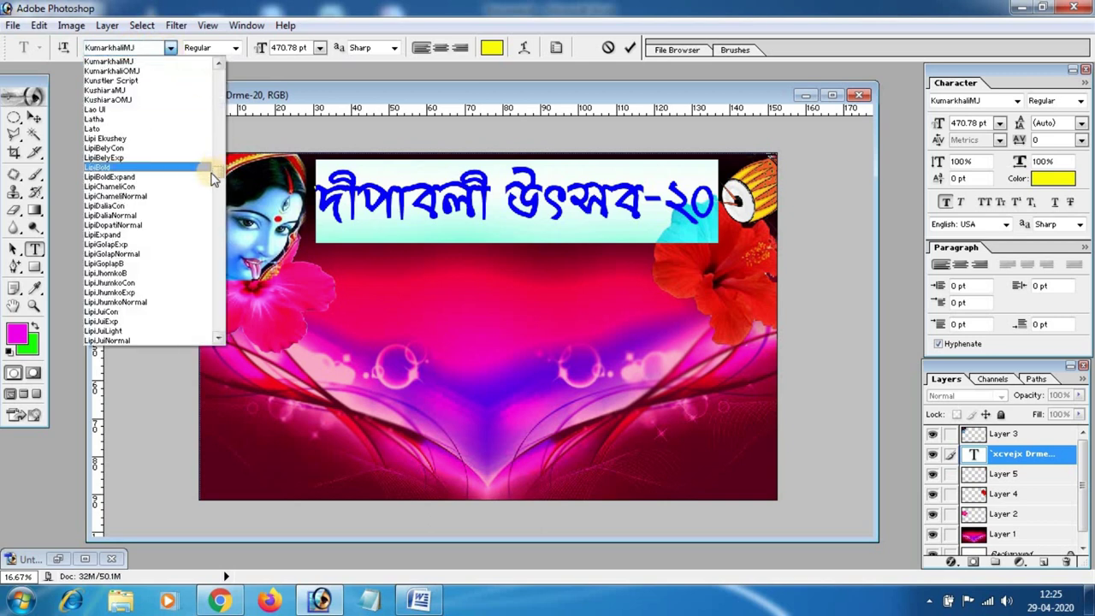
pyautogui.scroll(5, 206, 69)
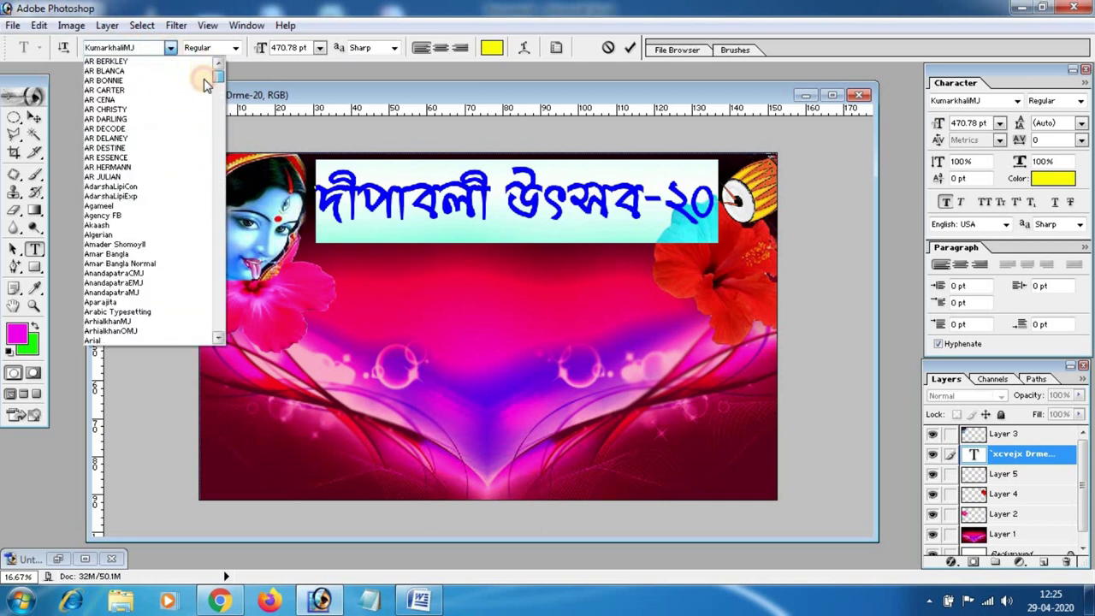
pyautogui.scroll(-1, 205, 83)
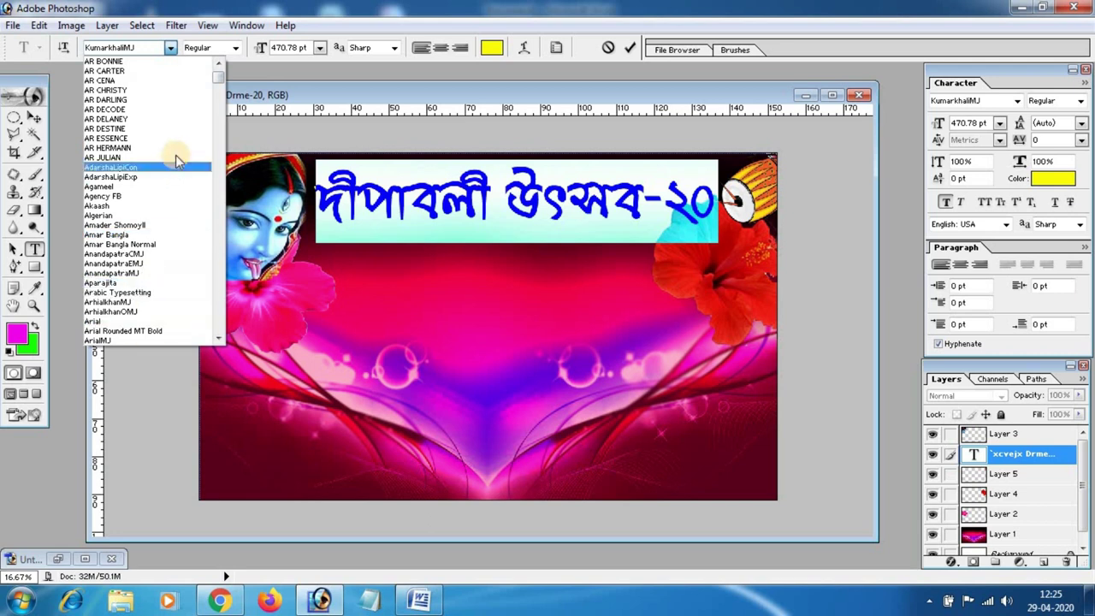
pyautogui.click(144, 273)
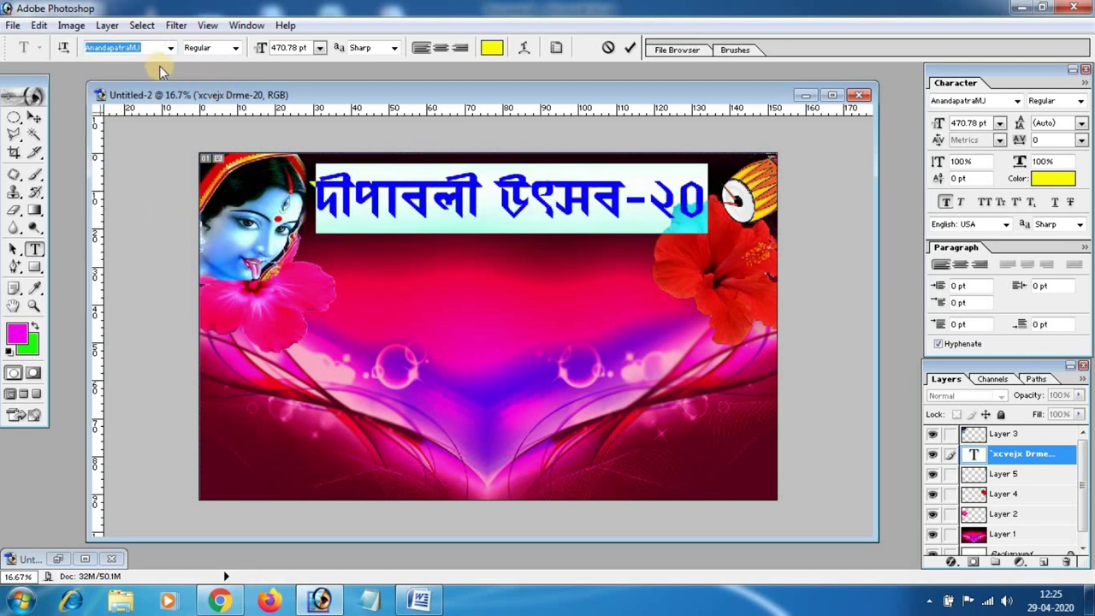
# Step through the following fonts, from Aparajita onward, to find one that renders the Bengali
pyautogui.press('Down')
pyautogui.press('Down')
pyautogui.press('Down')
pyautogui.press('Down')
pyautogui.press('Down')
pyautogui.press('Down')
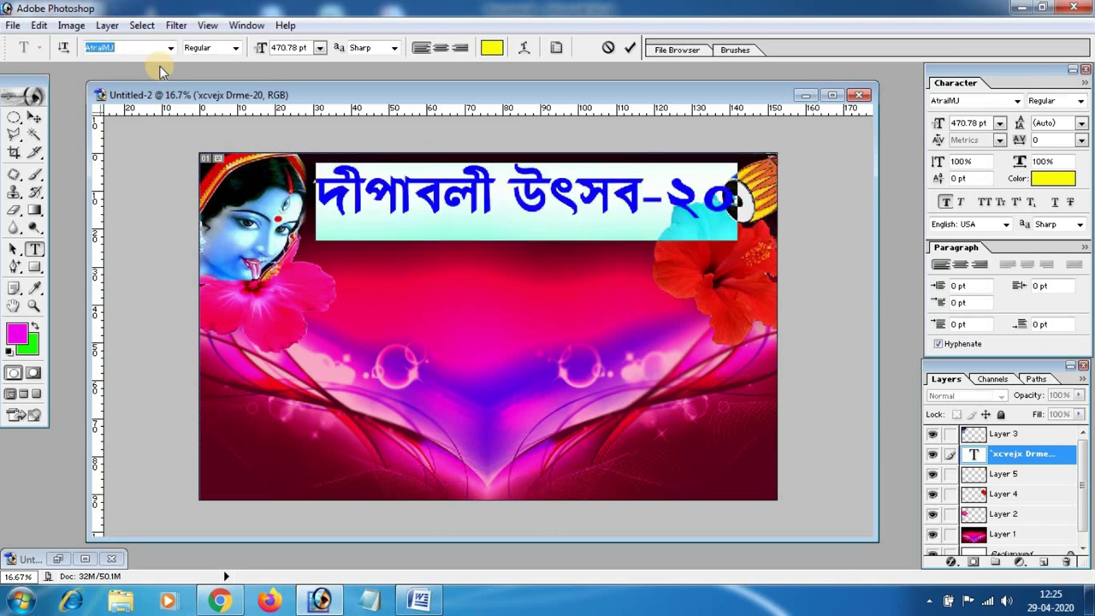
pyautogui.press('Down')
pyautogui.press('Down')
pyautogui.press('Down')
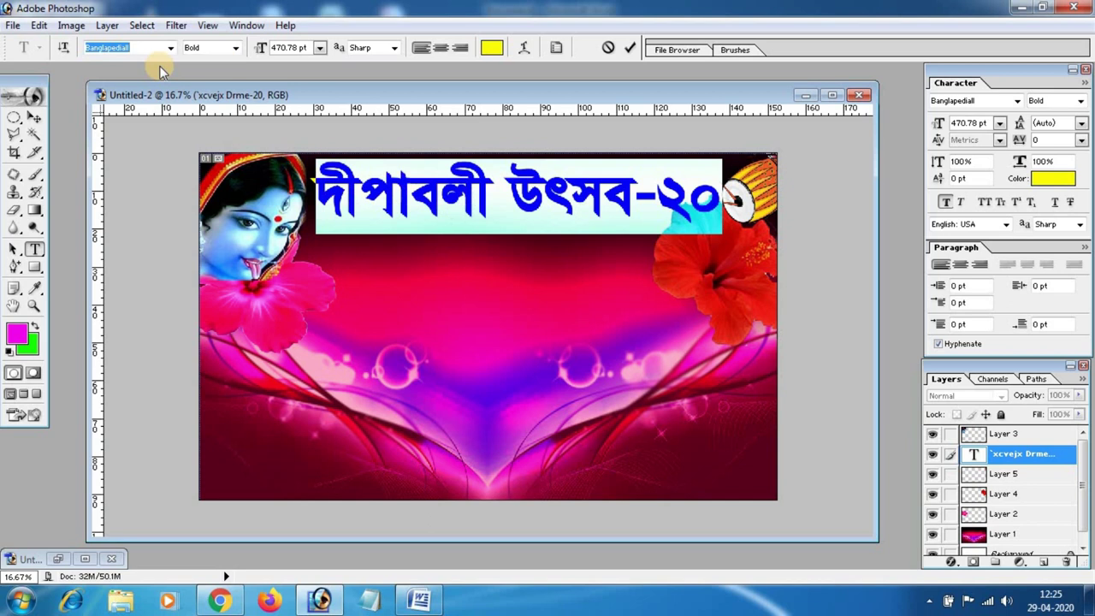
pyautogui.press('Down')
pyautogui.press('Down')
pyautogui.press('Down')
pyautogui.press('Down')
pyautogui.press('Down')
pyautogui.press('Down')
pyautogui.press('Down')
pyautogui.press('Down')
pyautogui.press('Down')
pyautogui.press('Down')
pyautogui.press('Down')
pyautogui.press('Down')
pyautogui.press('Down')
pyautogui.press('Down')
pyautogui.press('Down')
pyautogui.press('Down')
pyautogui.press('Down')
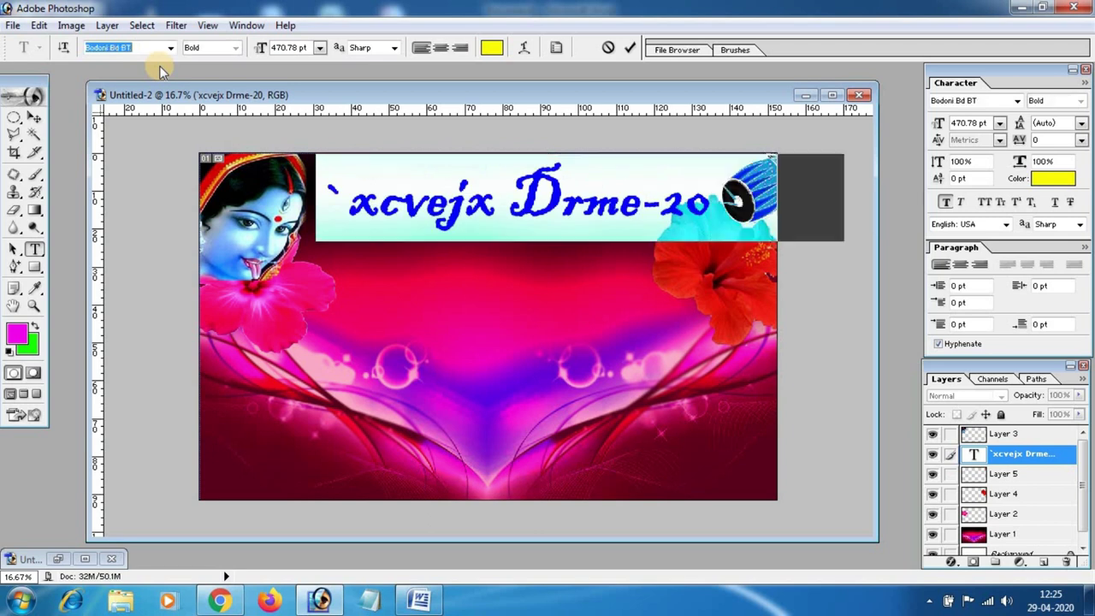
pyautogui.press('Down')
pyautogui.press('Down')
pyautogui.press('Down')
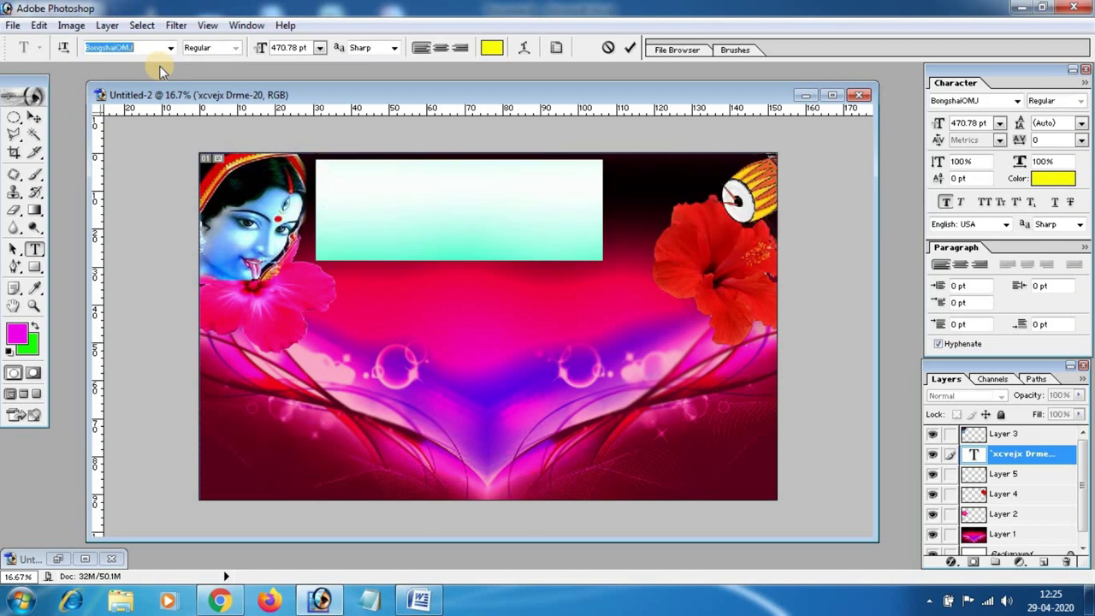
pyautogui.press('Down')
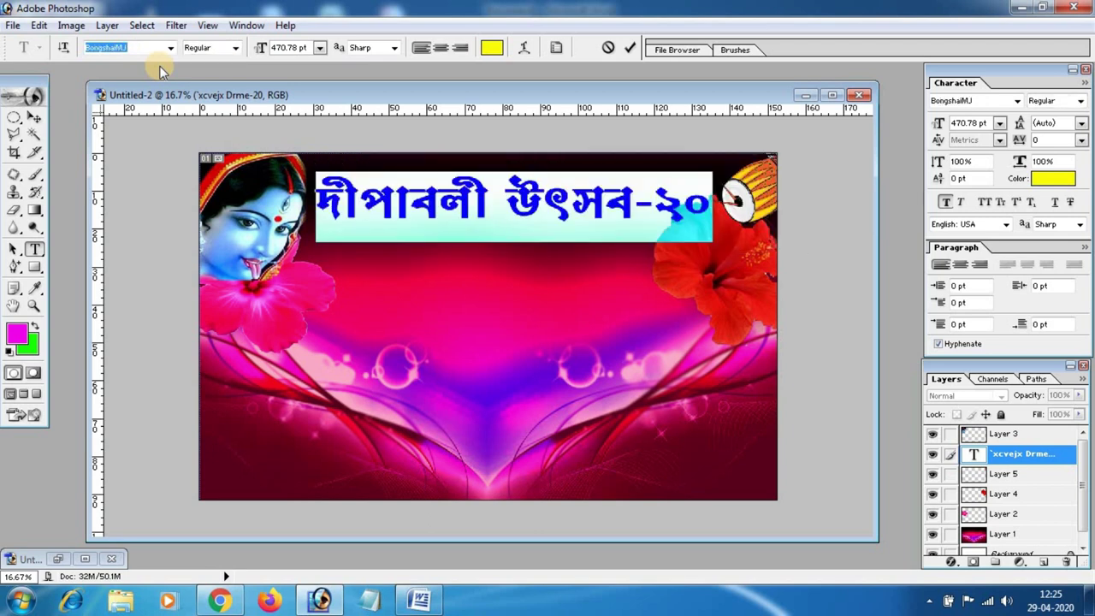
# Commit the font change and stretch the title slightly taller
pyautogui.click(420, 210)
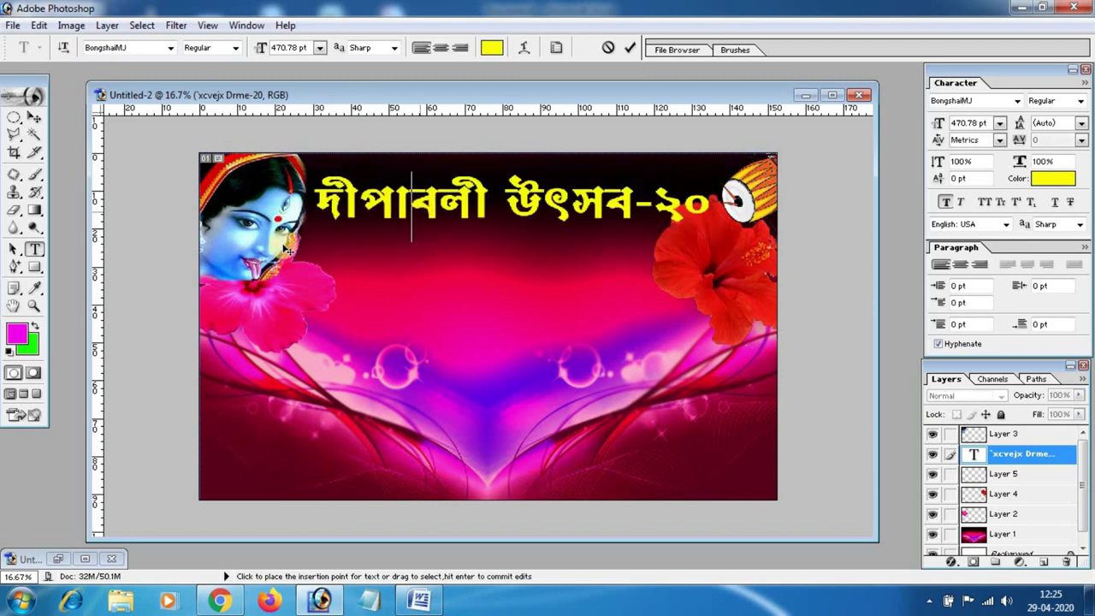
pyautogui.click(35, 119)
pyautogui.hotkey('ctrl', 't')
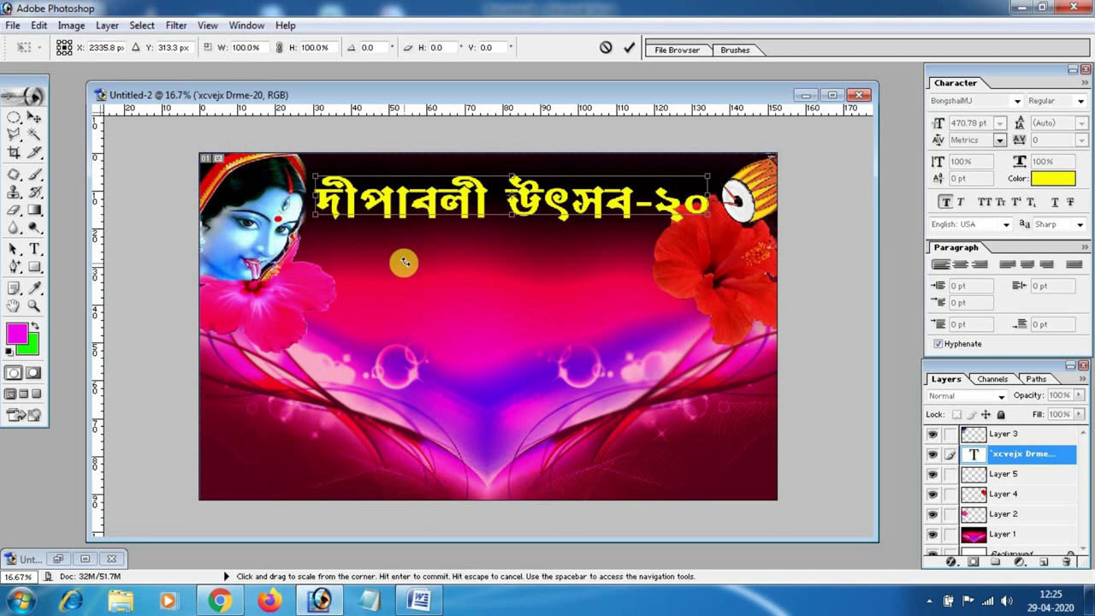
pyautogui.moveTo(709, 215); pyautogui.dragTo(719, 225)
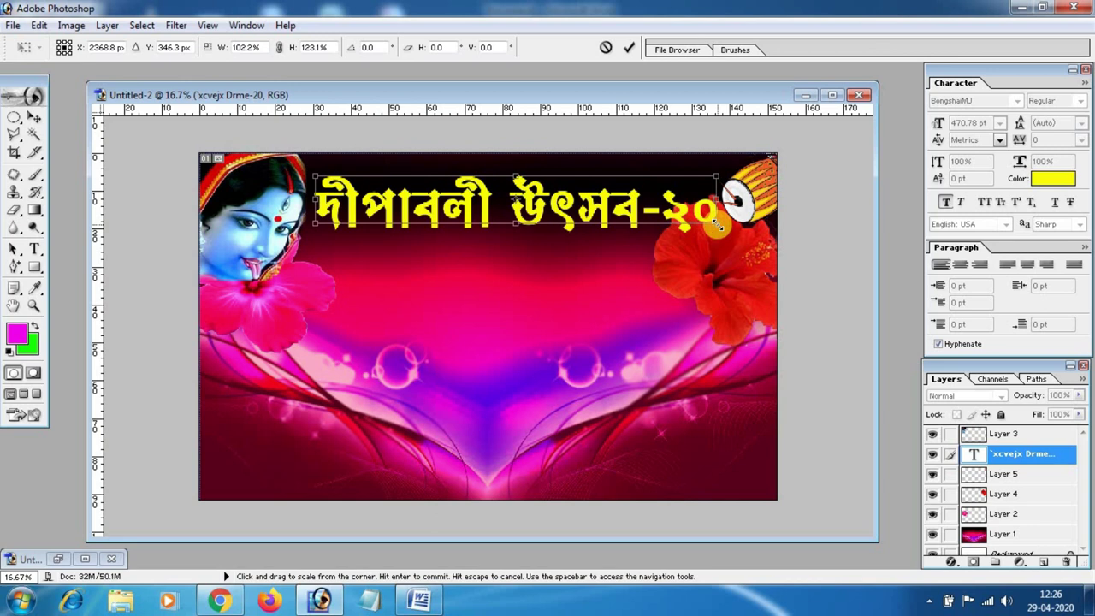
pyautogui.press('Return')
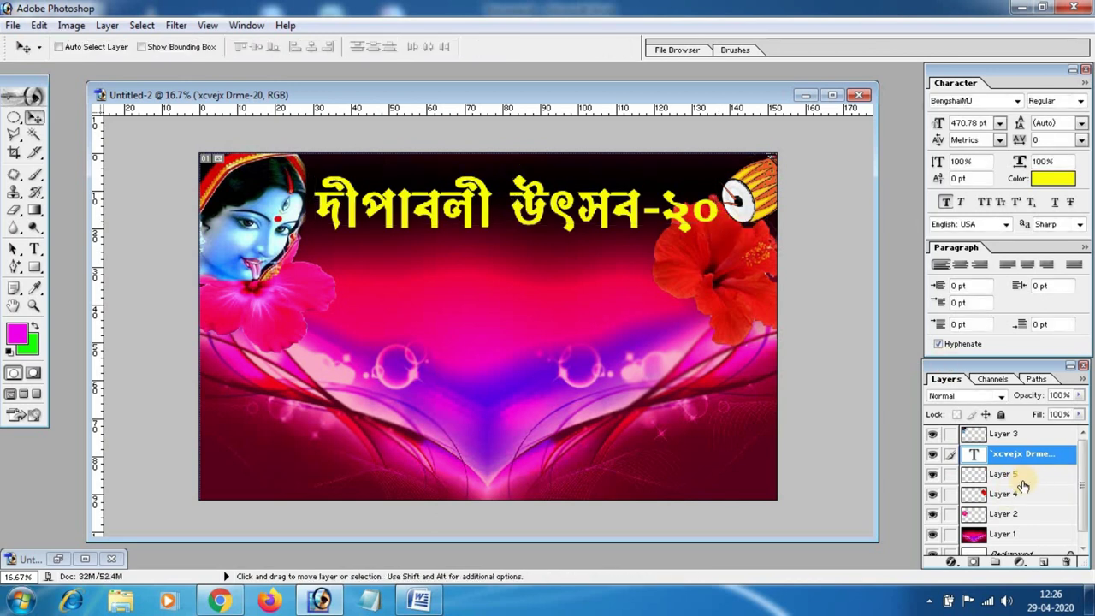
# Shift the right hibiscus toward the edge and move the drum into the top-right corner
pyautogui.click(1012, 496)
pyautogui.moveTo(710, 274); pyautogui.dragTo(721, 292)
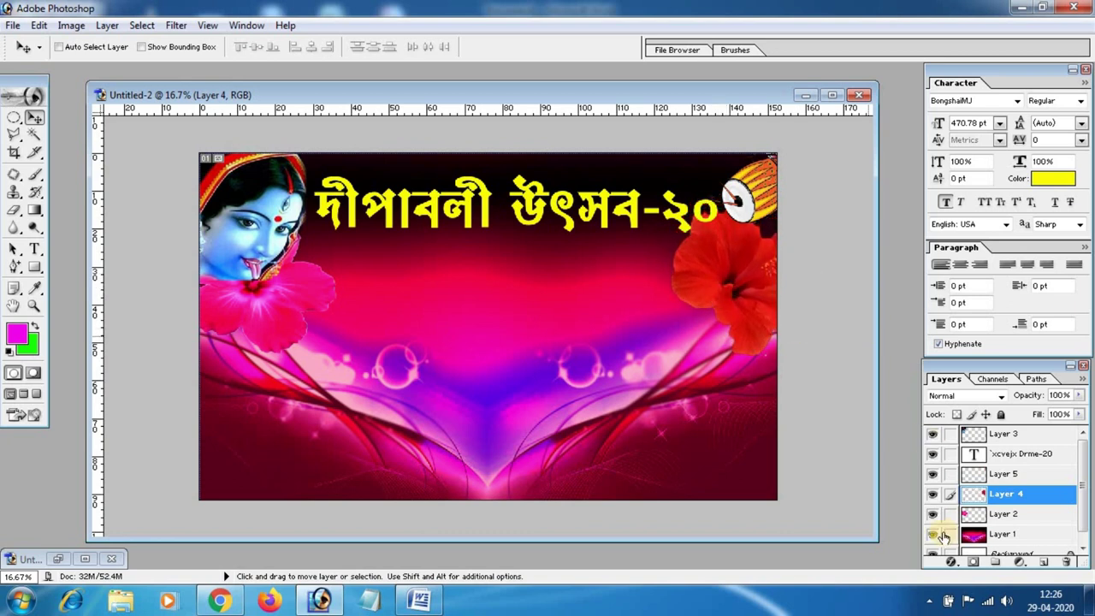
pyautogui.click(998, 475)
pyautogui.moveTo(746, 216); pyautogui.dragTo(759, 199)
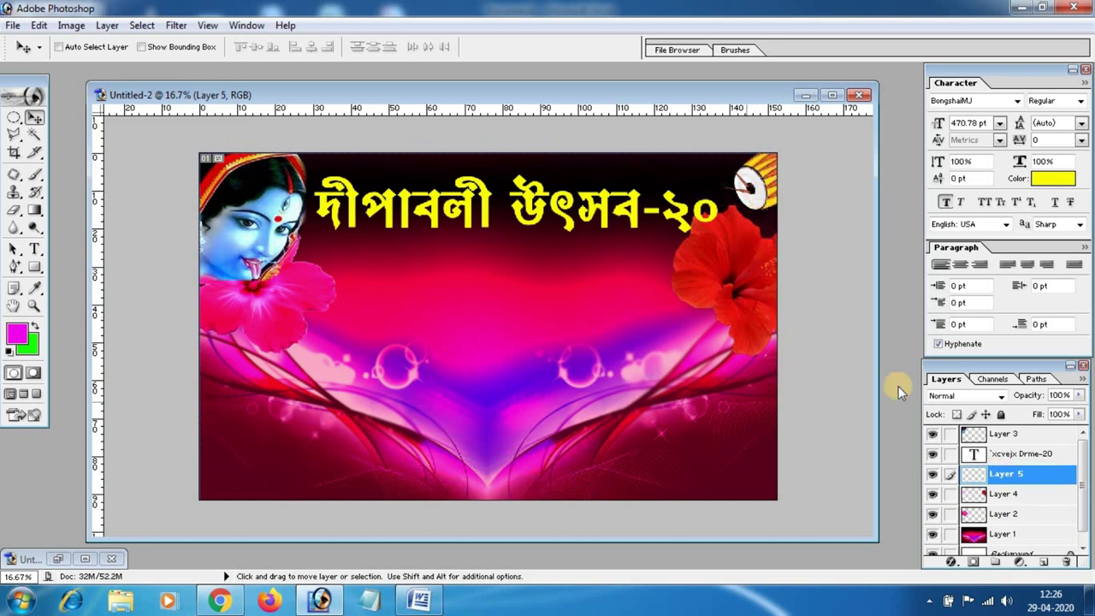
# Raise and enlarge the title toward the top, then nudge it slightly left
pyautogui.click(1032, 452)
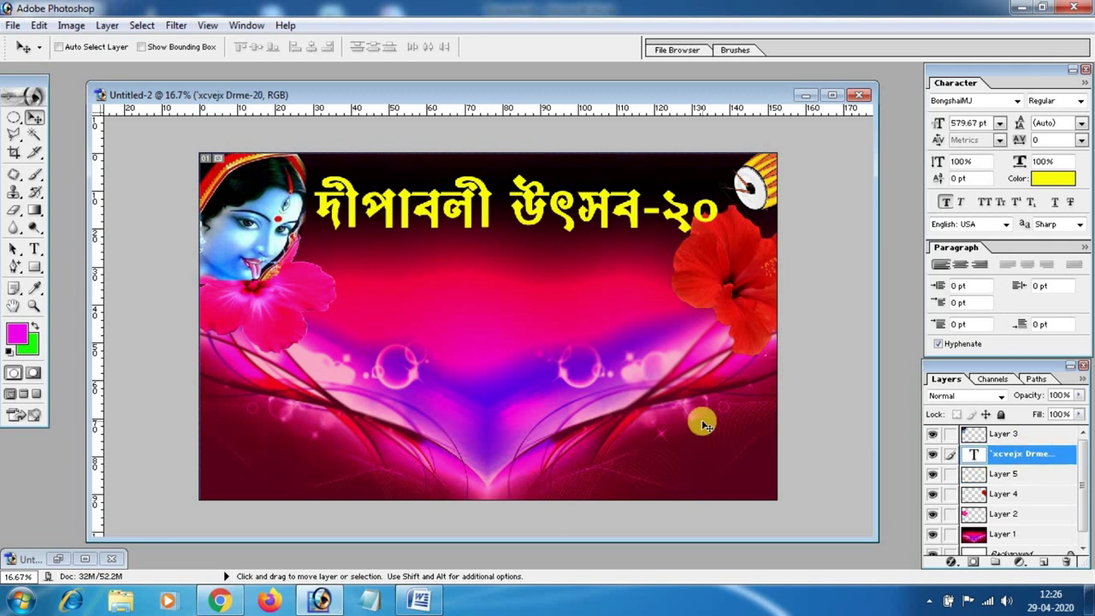
pyautogui.hotkey('ctrl', 't')
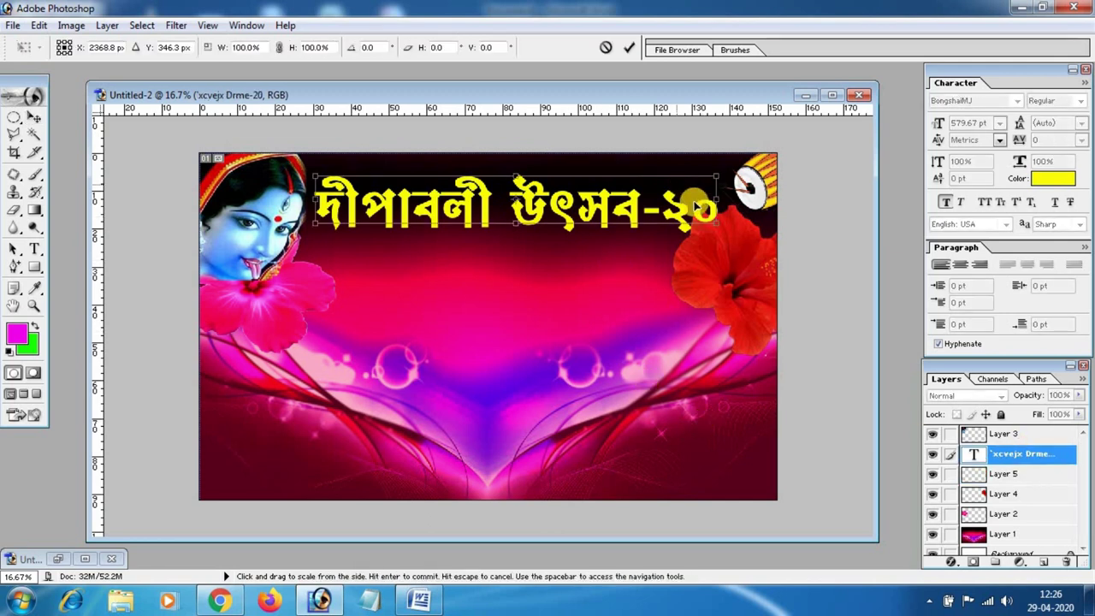
pyautogui.moveTo(671, 205)
pyautogui.mouseDown()
pyautogui.moveTo(672, 190)
pyautogui.moveTo(728, 223)
pyautogui.moveTo(734, 215)
pyautogui.mouseUp()
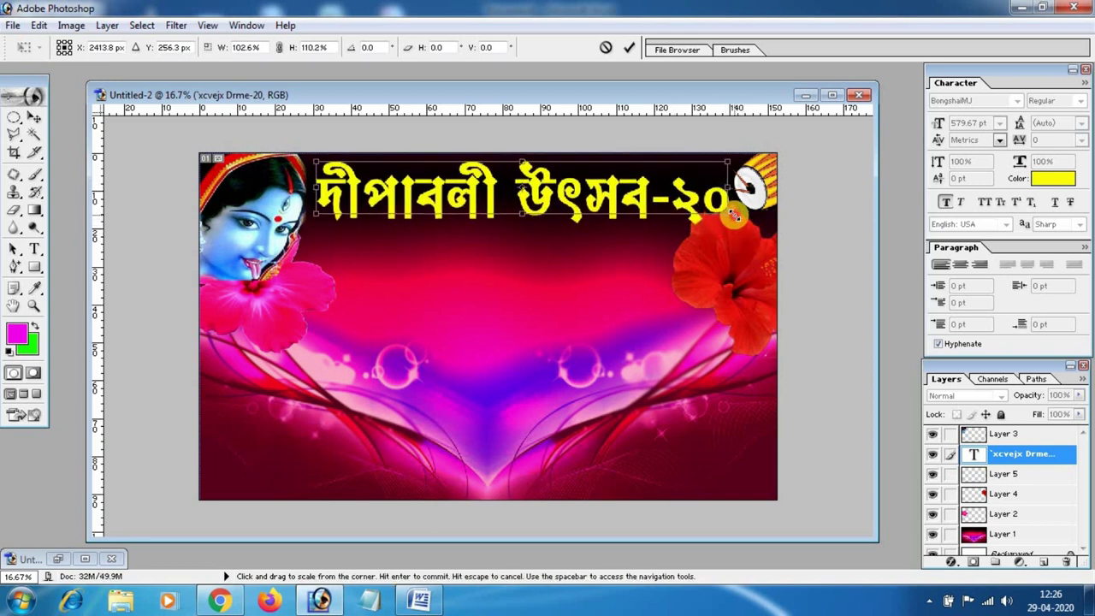
pyautogui.press('Return')
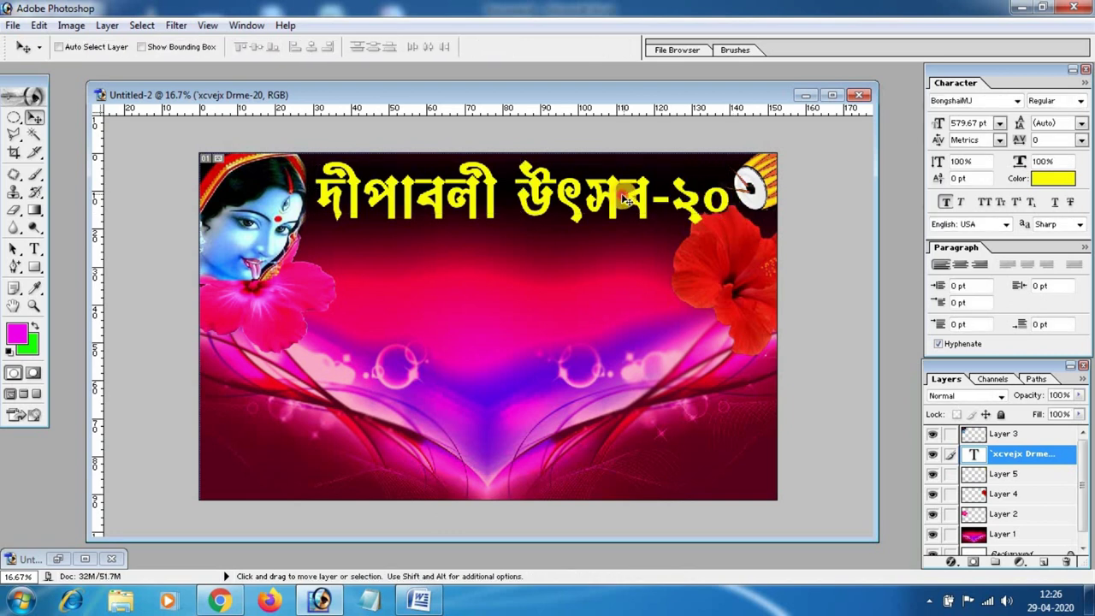
pyautogui.hotkey('shift', 'Left')
pyautogui.hotkey('shift', 'Left')
pyautogui.hotkey('shift', 'Left')
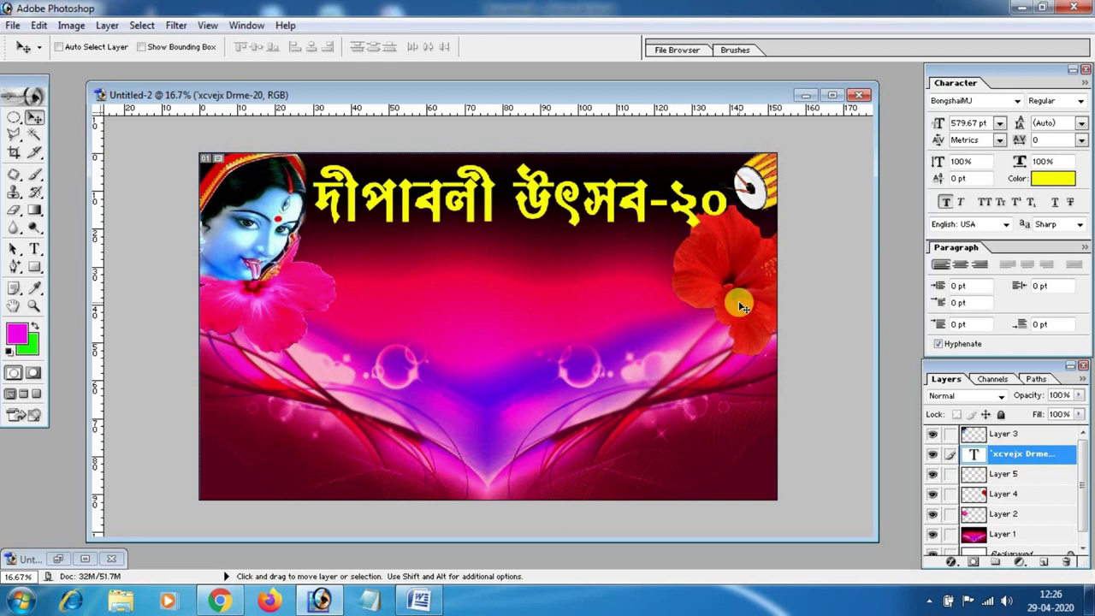
# Add a black 6 px stroke to the title layer
pyautogui.click(952, 562)
pyautogui.click(931, 549)
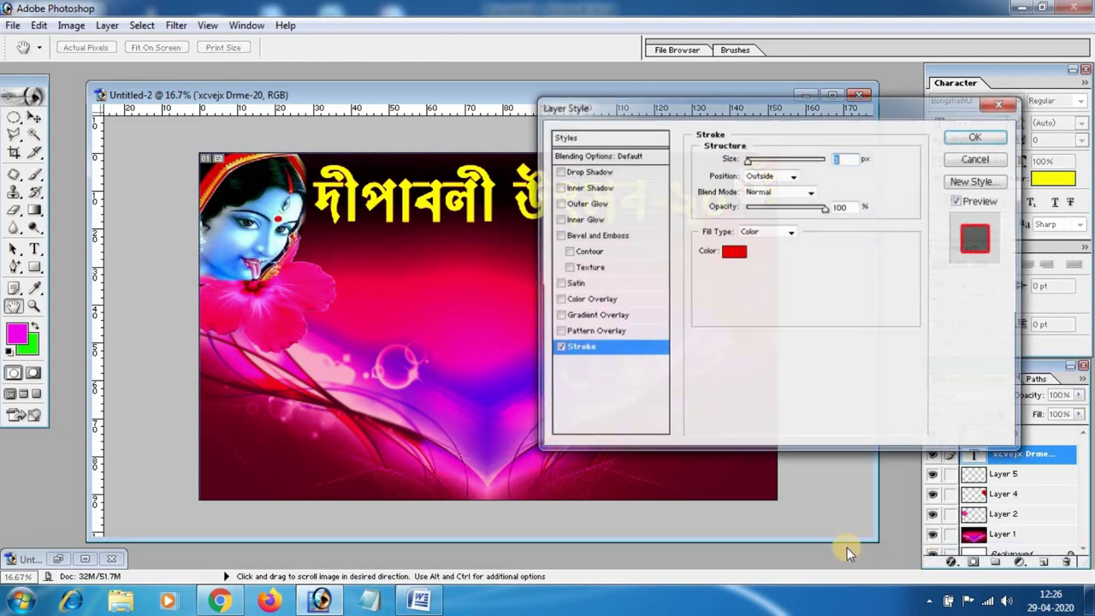
pyautogui.click(735, 251)
pyautogui.moveTo(655, 89); pyautogui.dragTo(640, 54)
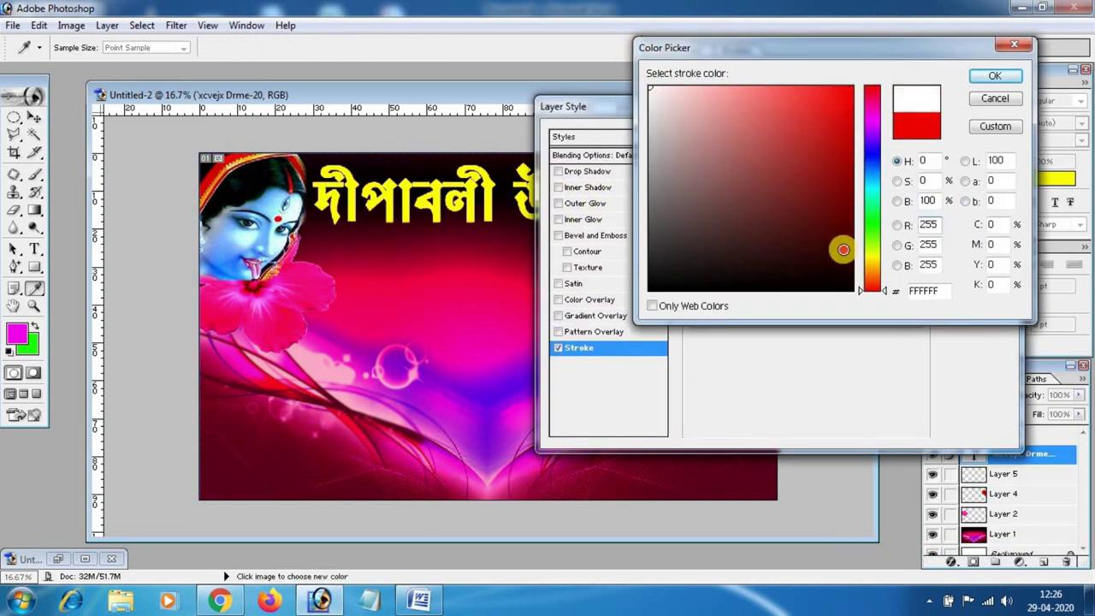
pyautogui.moveTo(842, 249); pyautogui.dragTo(881, 342)
pyautogui.click(995, 77)
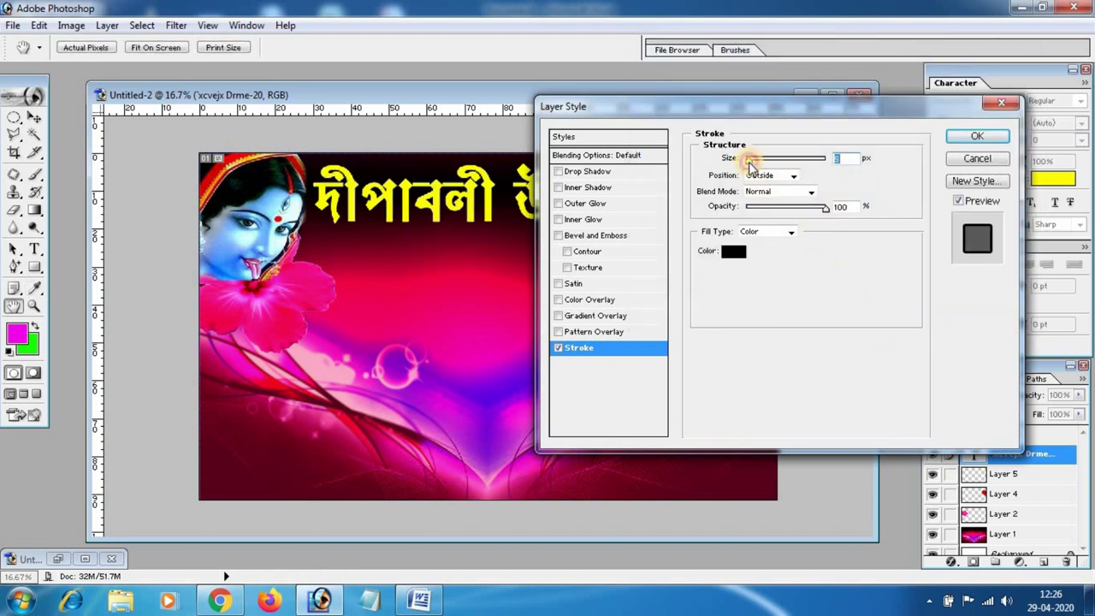
pyautogui.moveTo(751, 162); pyautogui.dragTo(756, 161)
pyautogui.click(973, 139)
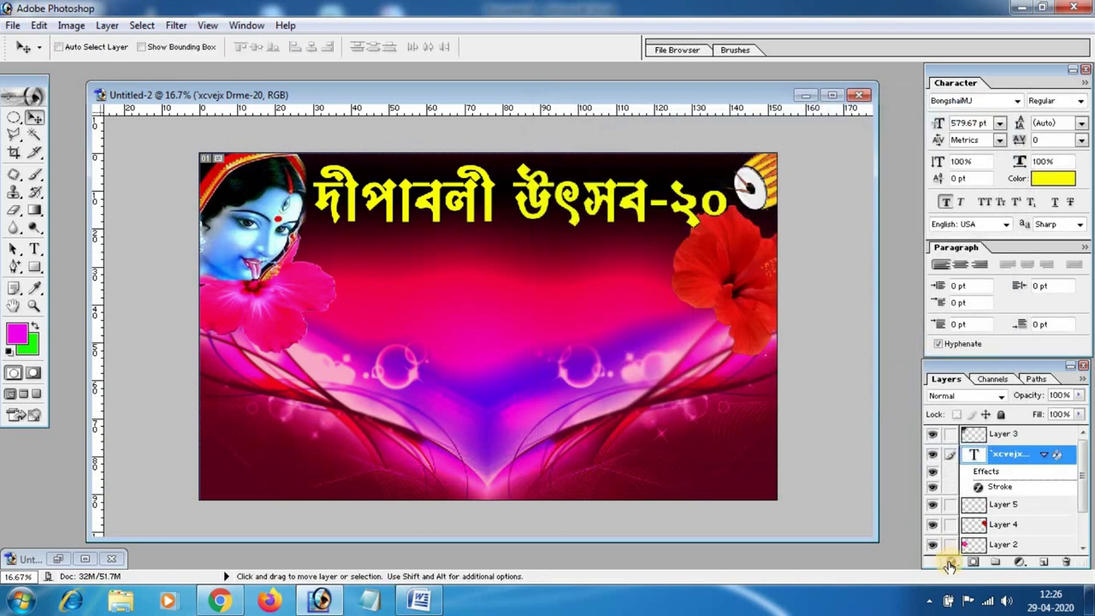
# Add a drop shadow with 100% opacity and size 7, then return to the Word notes
pyautogui.click(948, 564)
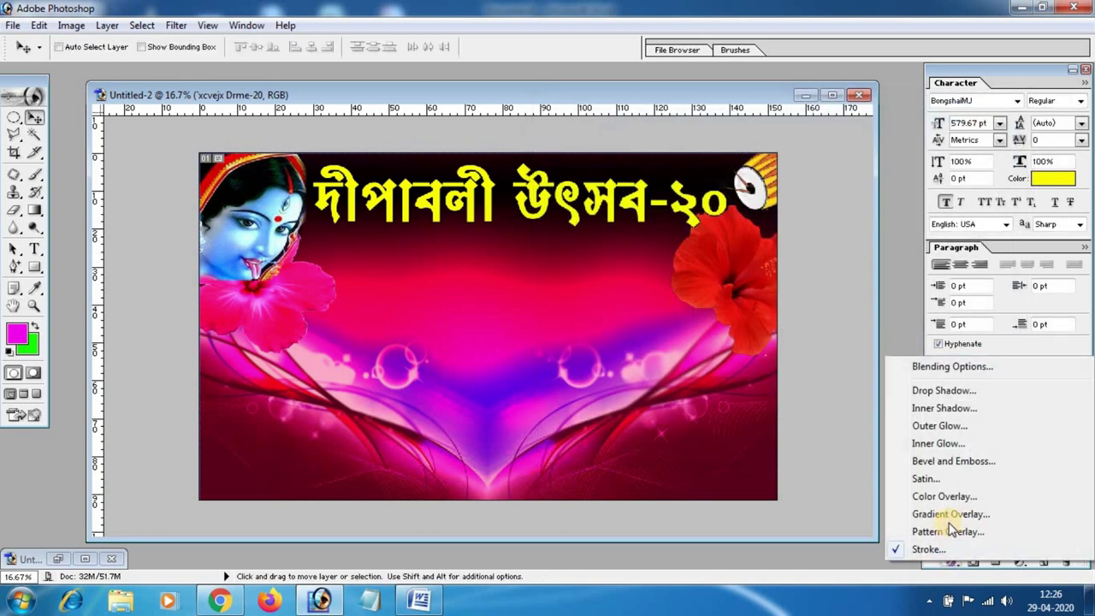
pyautogui.click(933, 391)
pyautogui.moveTo(807, 177); pyautogui.dragTo(834, 190)
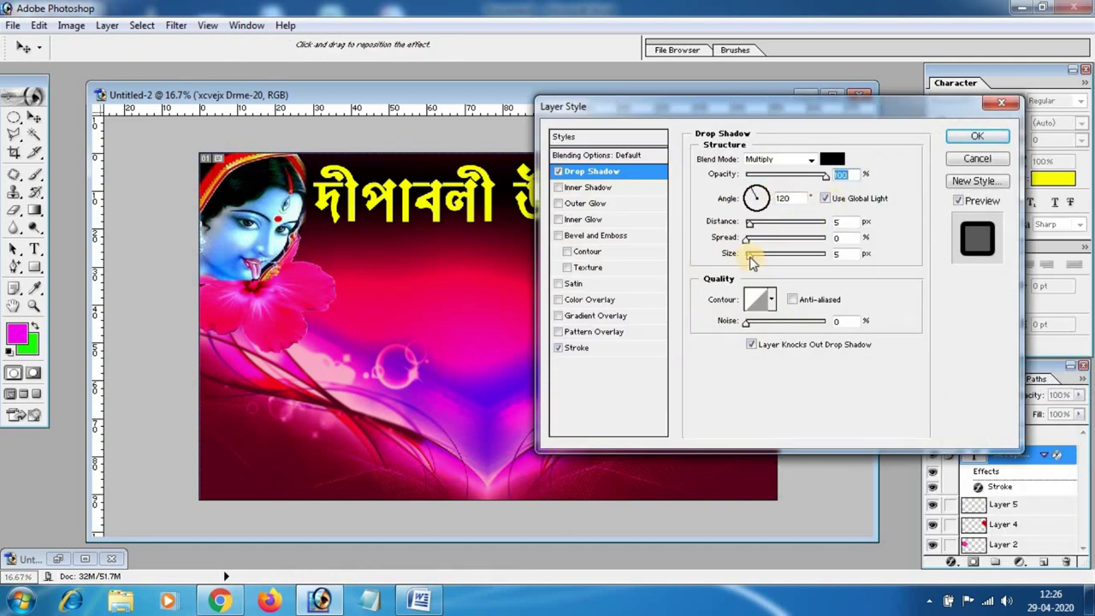
pyautogui.moveTo(751, 258)
pyautogui.mouseDown()
pyautogui.moveTo(746, 241)
pyautogui.moveTo(769, 241)
pyautogui.mouseUp()
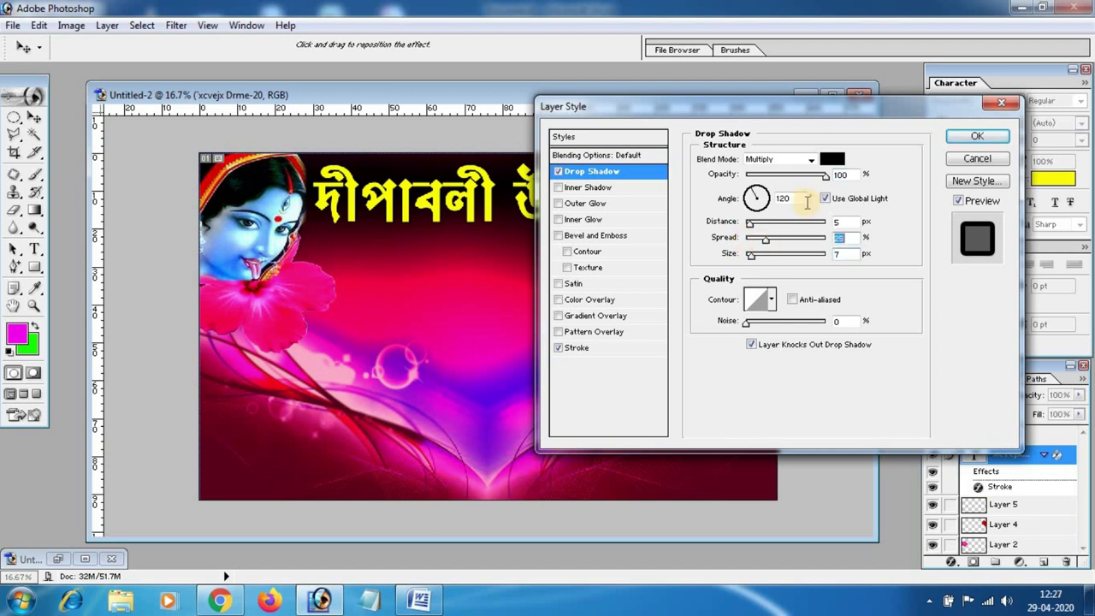
pyautogui.click(960, 139)
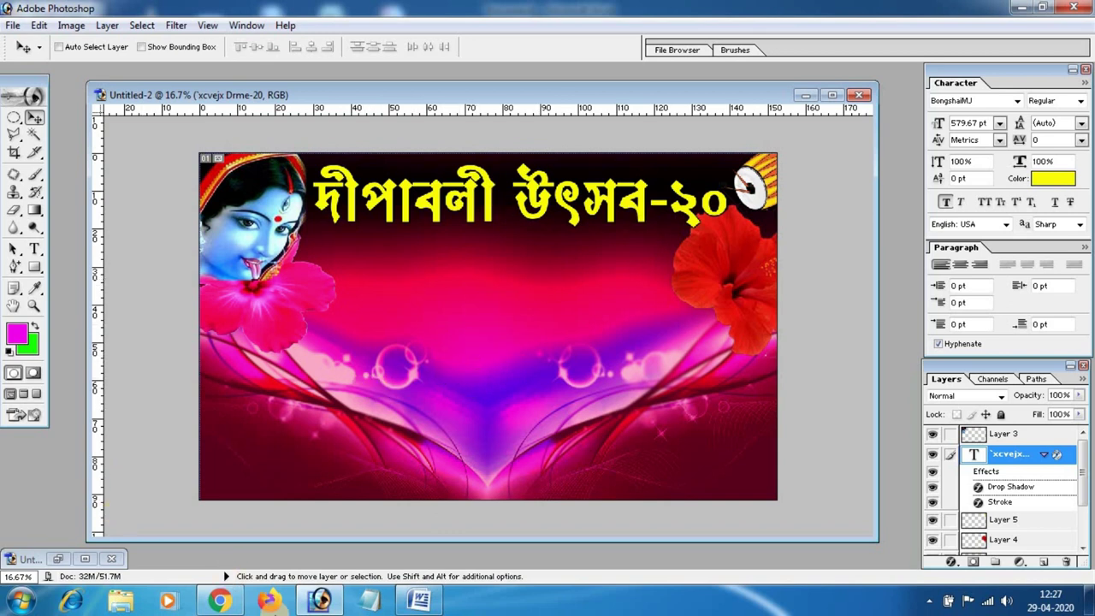
pyautogui.click(425, 602)
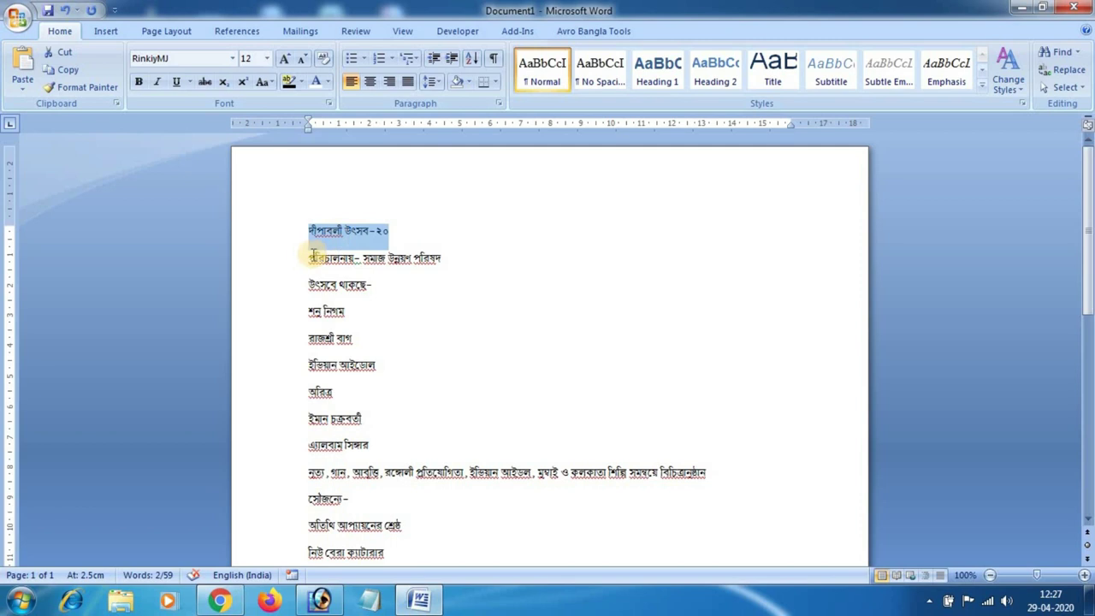
# Copy পরিচালনায়- from Word and paste it as a 72 pt text line under the title
pyautogui.moveTo(309, 257)
pyautogui.mouseDown()
pyautogui.moveTo(371, 227)
pyautogui.moveTo(359, 268)
pyautogui.mouseUp()
pyautogui.hotkey('ctrl', 'c')
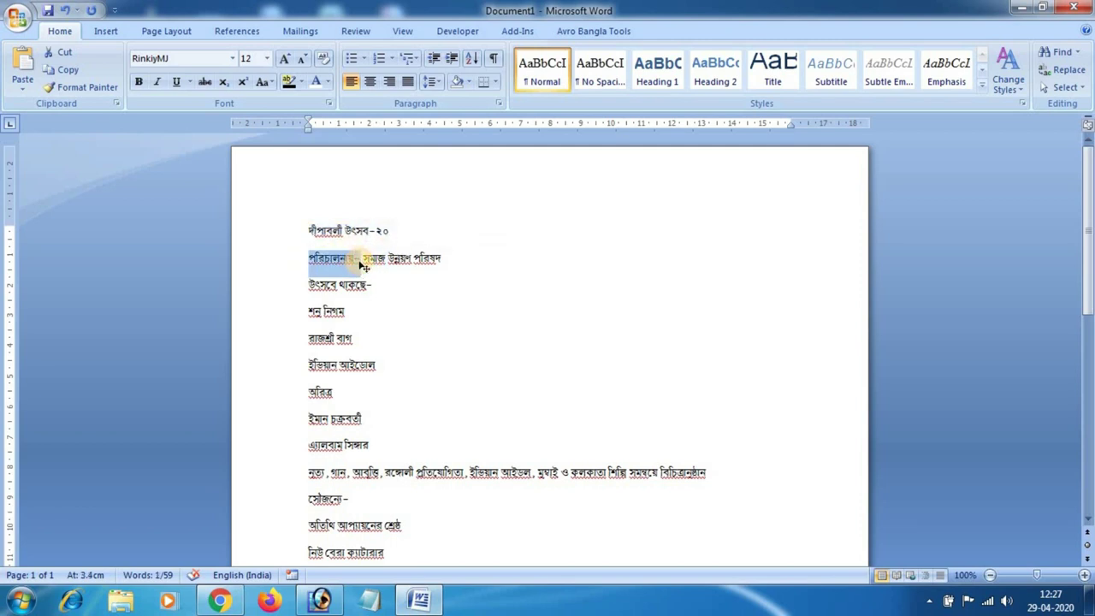
pyautogui.hotkey('alt', 'Tab')
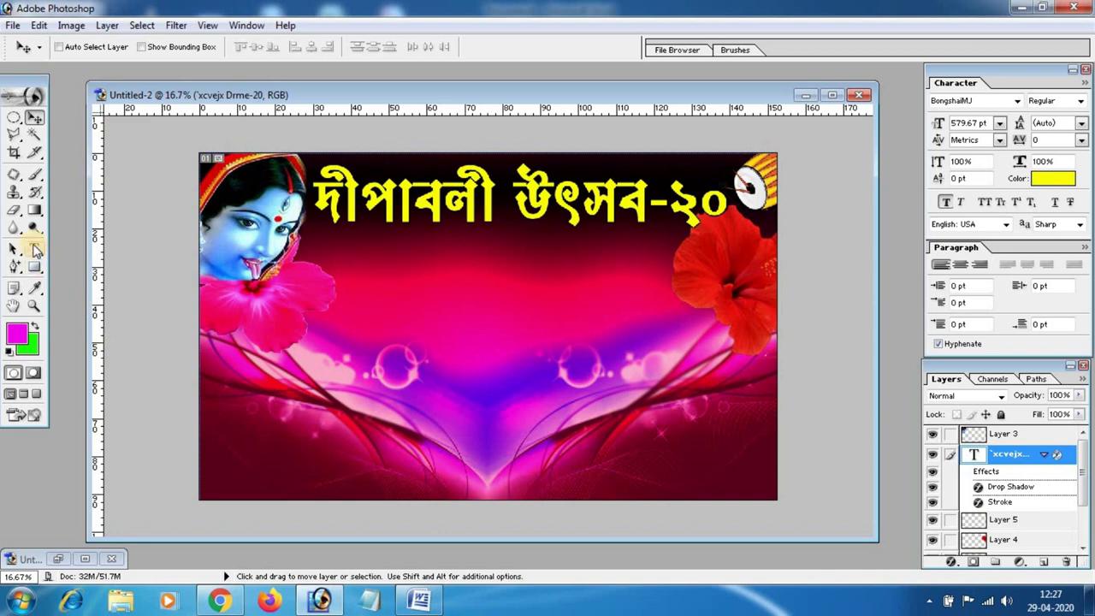
pyautogui.click(35, 248)
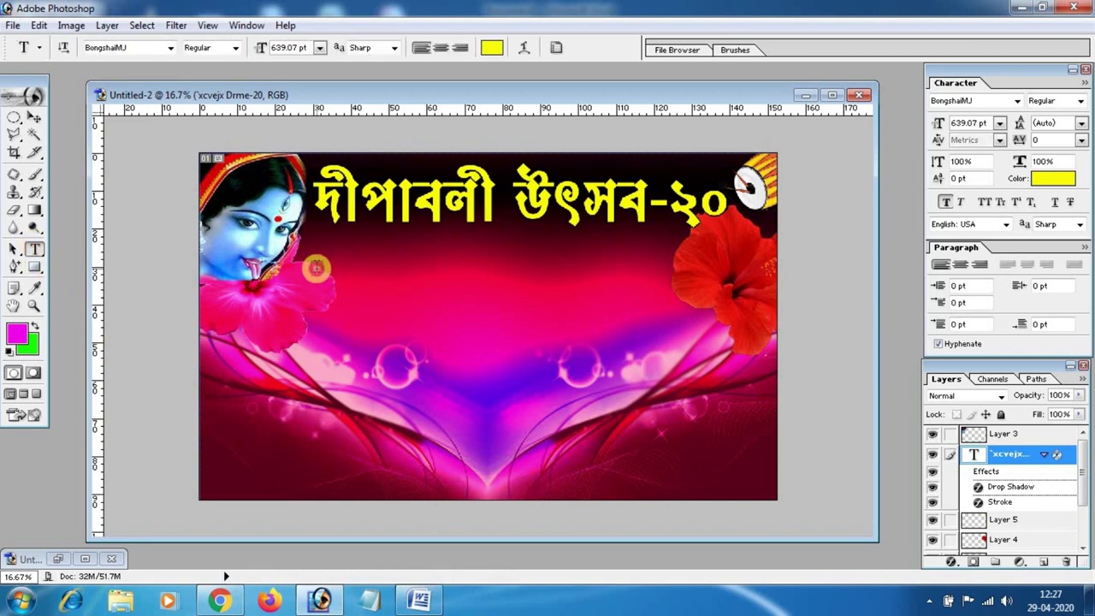
pyautogui.click(316, 267)
pyautogui.hotkey('ctrl', 'v')
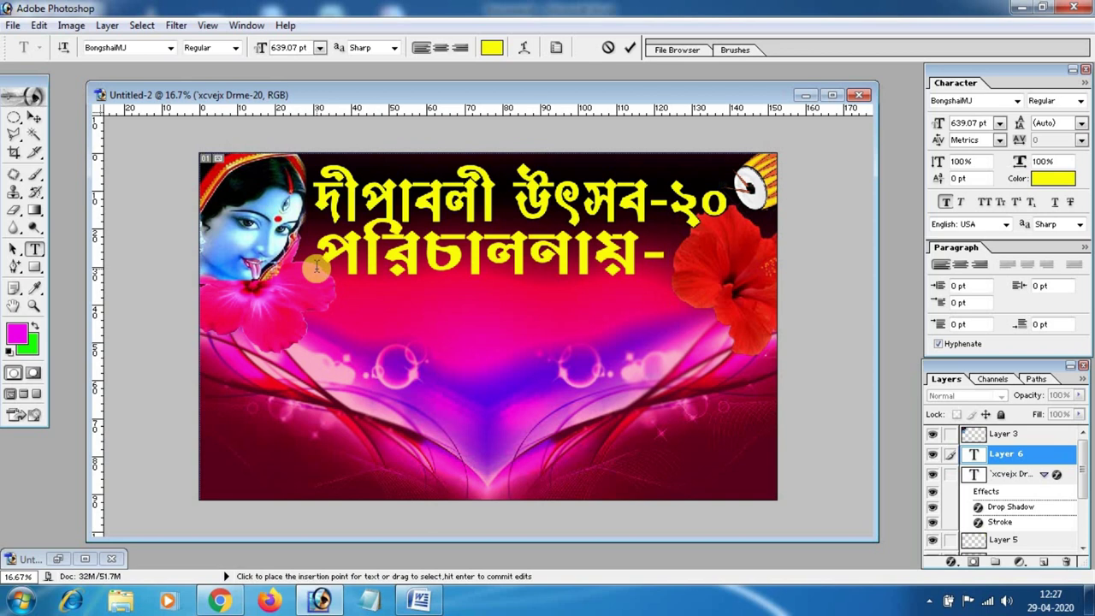
pyautogui.moveTo(316, 268); pyautogui.dragTo(623, 327)
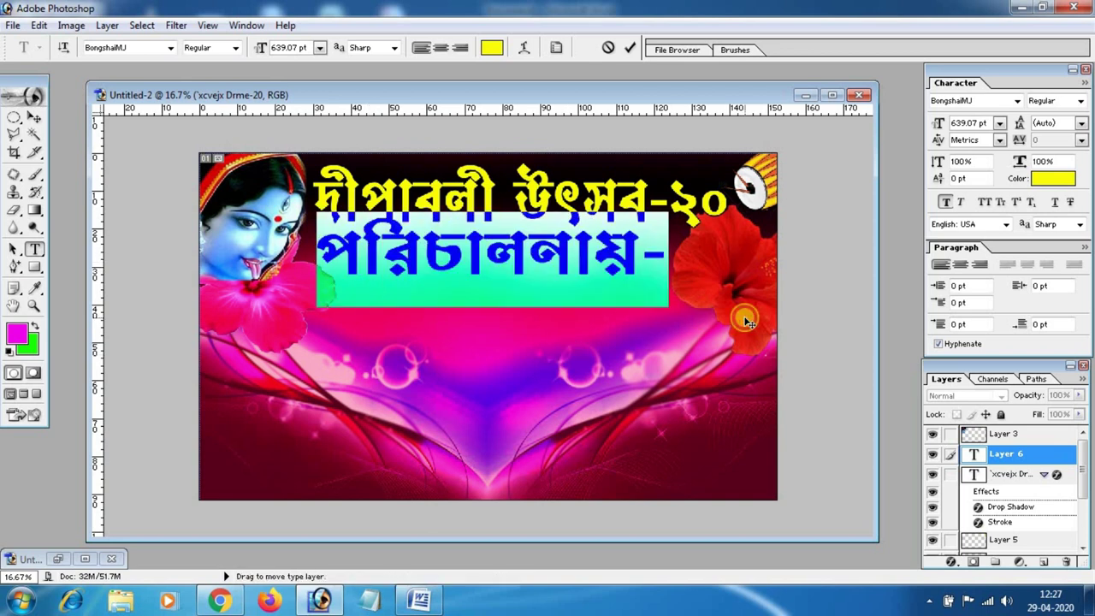
pyautogui.click(319, 47)
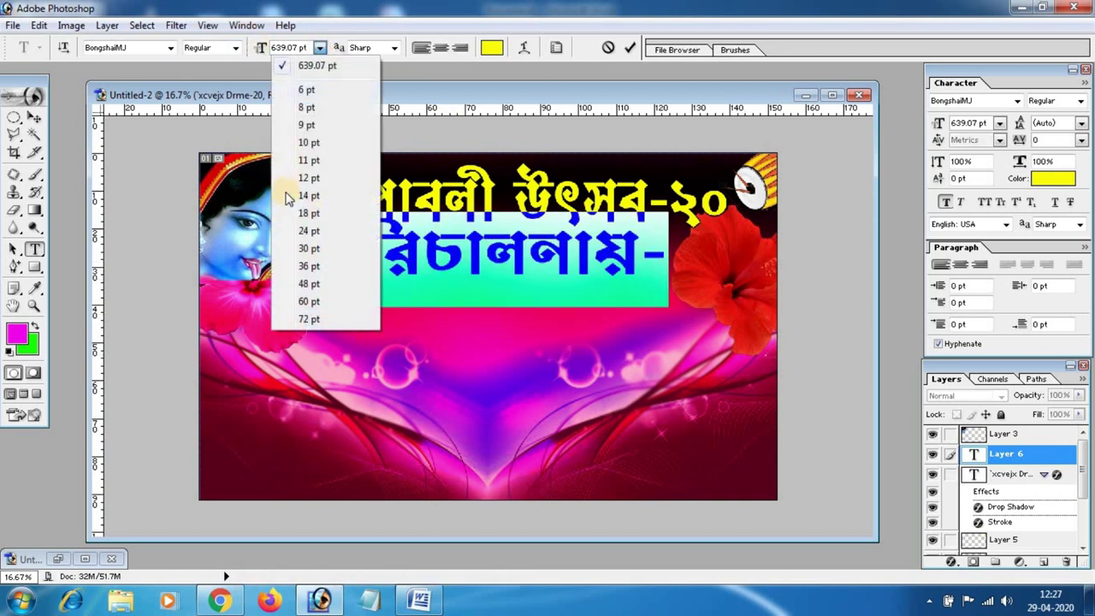
pyautogui.click(327, 320)
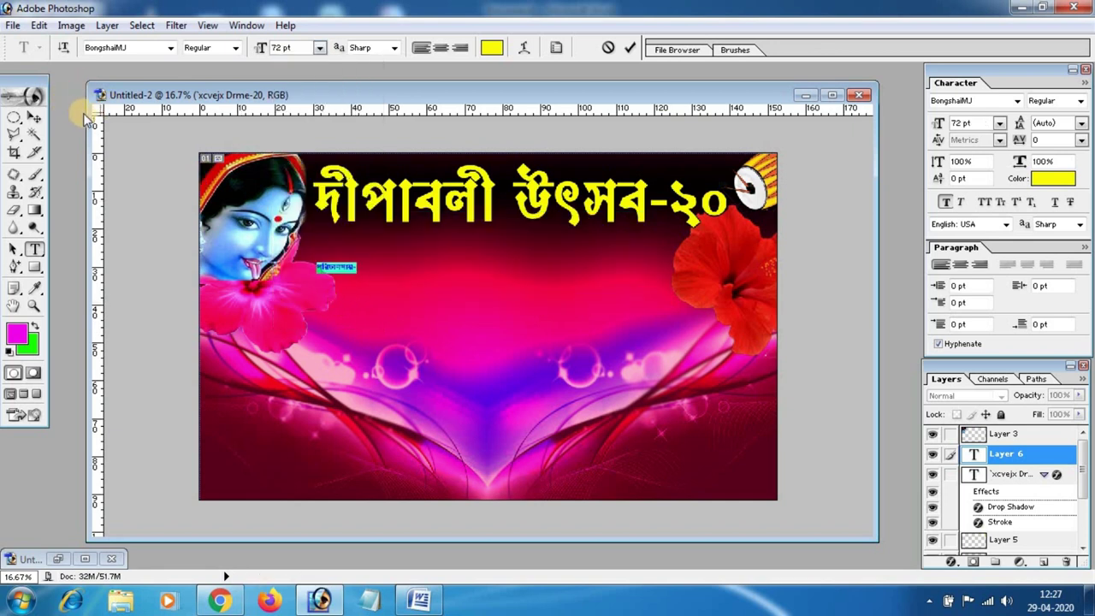
# Enlarge the পরিচালনায়- label with Free Transform
pyautogui.click(45, 120)
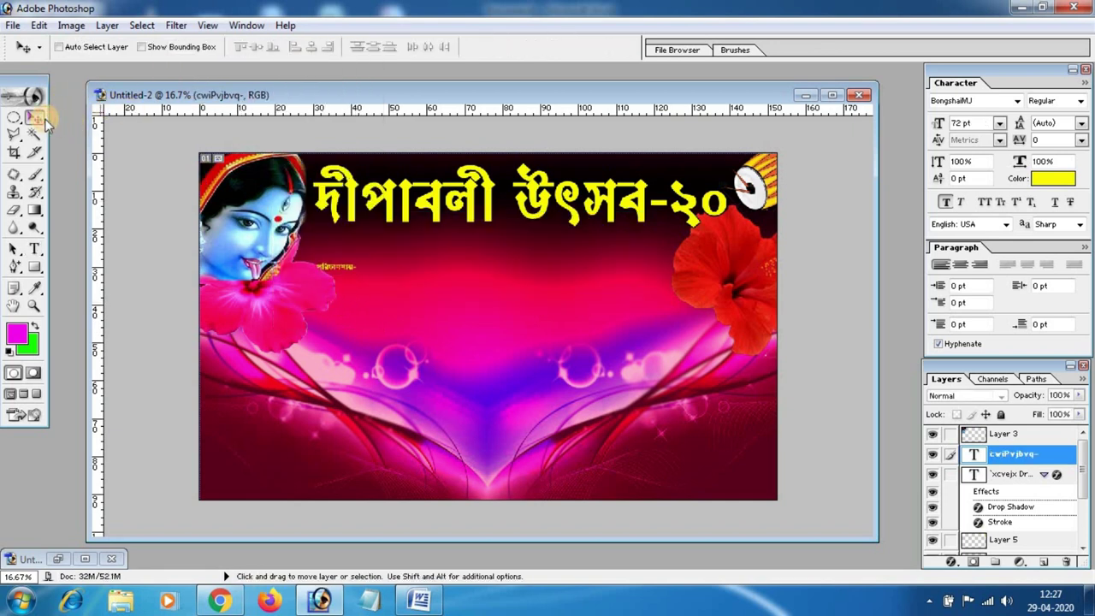
pyautogui.hotkey('ctrl', 't')
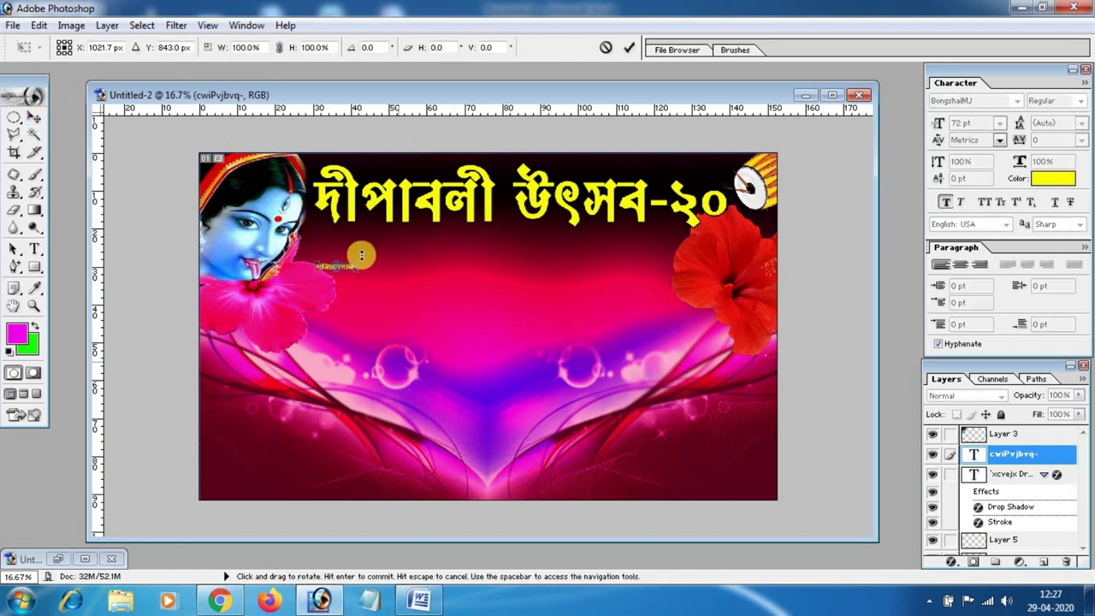
pyautogui.moveTo(346, 268)
pyautogui.mouseDown()
pyautogui.moveTo(394, 279)
pyautogui.moveTo(359, 259)
pyautogui.mouseUp()
pyautogui.press('Return')
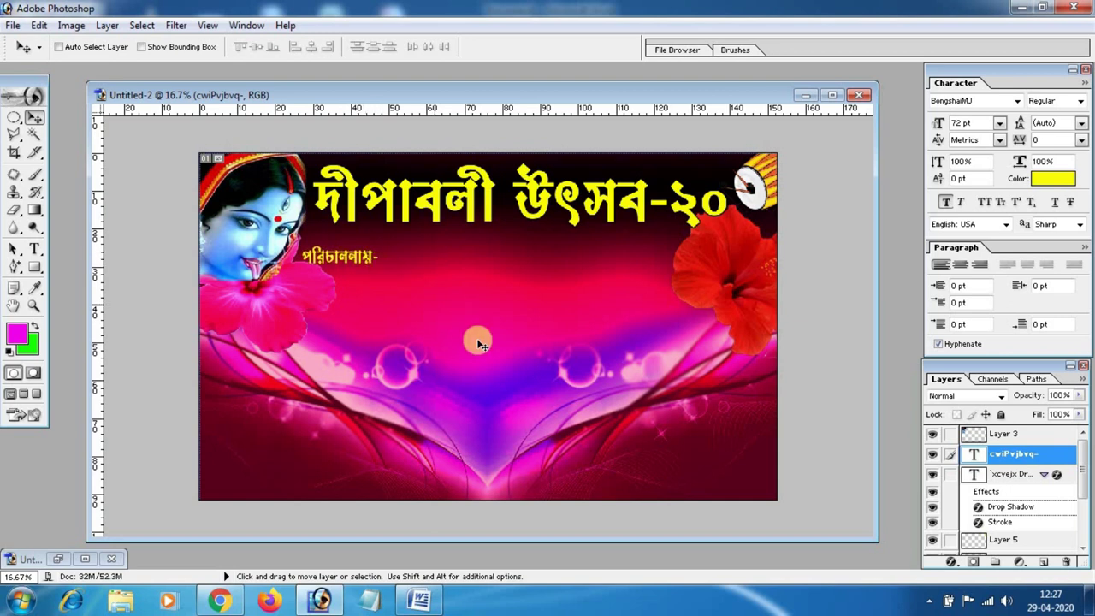
# Outline the পরিচালনায়- label with a black stroke of about 16 px
pyautogui.click(956, 565)
pyautogui.click(941, 553)
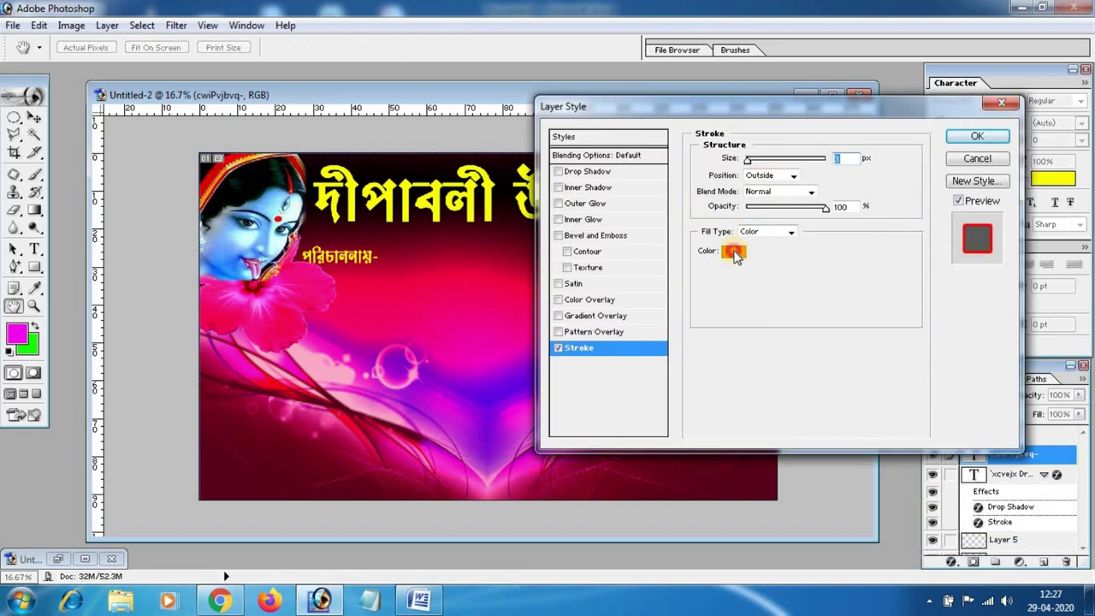
pyautogui.click(733, 251)
pyautogui.click(852, 290)
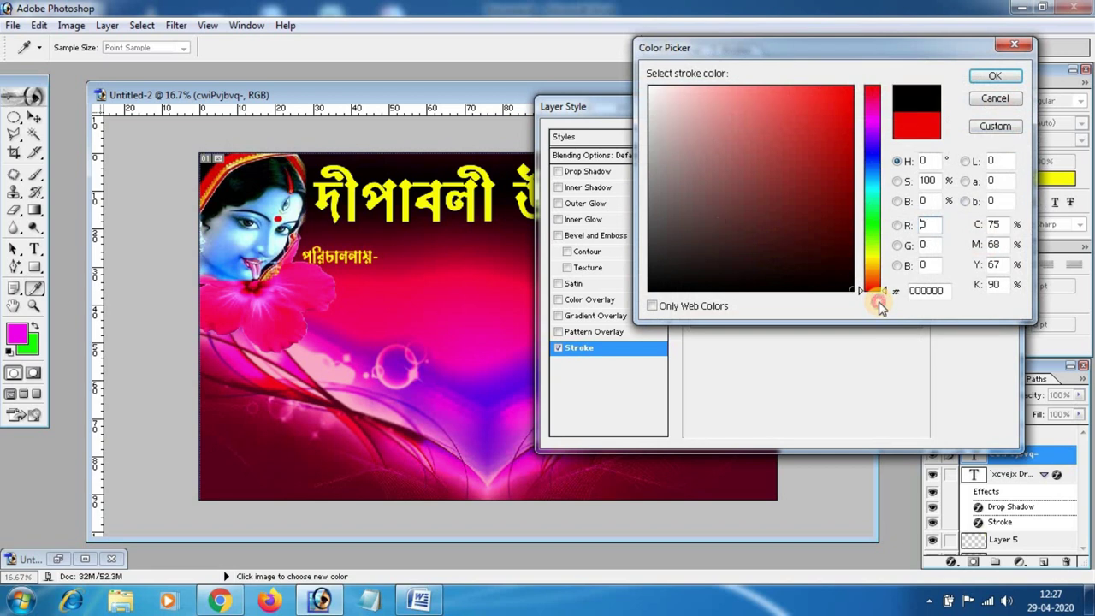
pyautogui.click(995, 81)
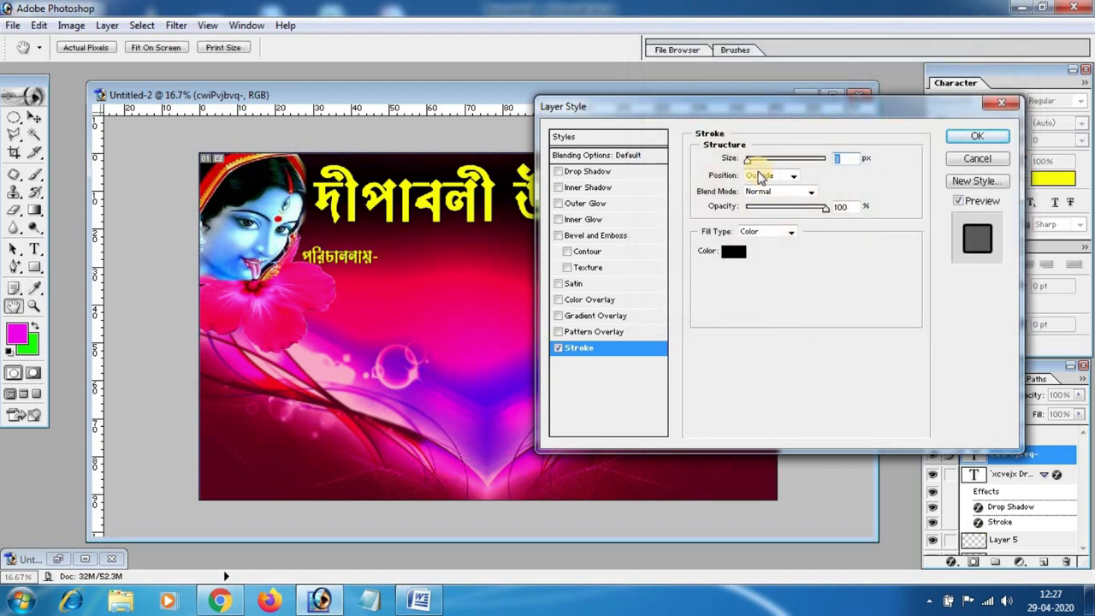
pyautogui.moveTo(748, 160); pyautogui.dragTo(756, 163)
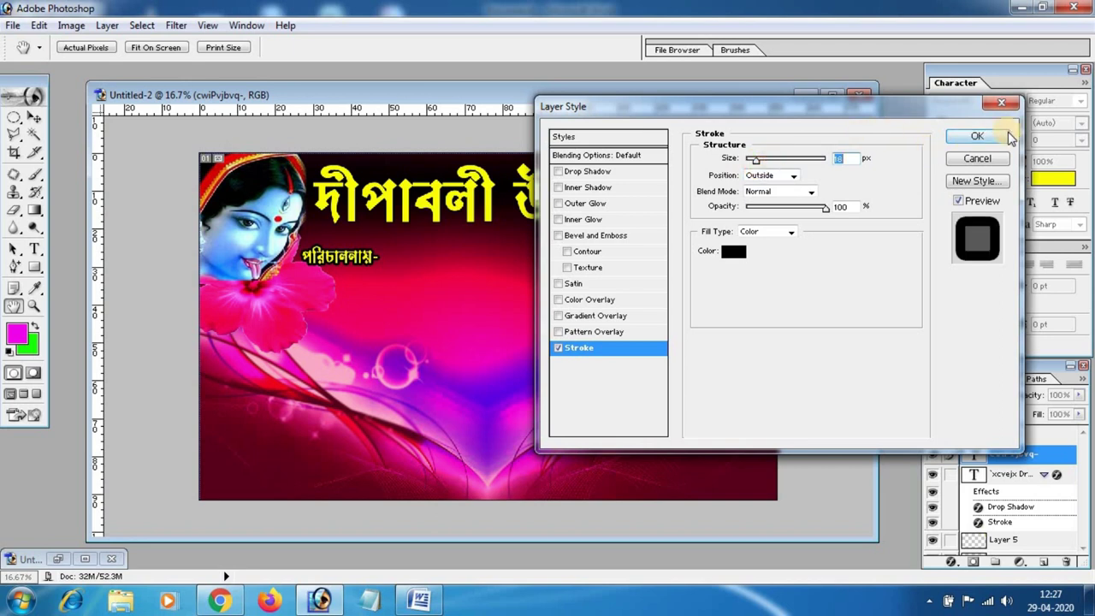
pyautogui.click(976, 137)
pyautogui.press('v')
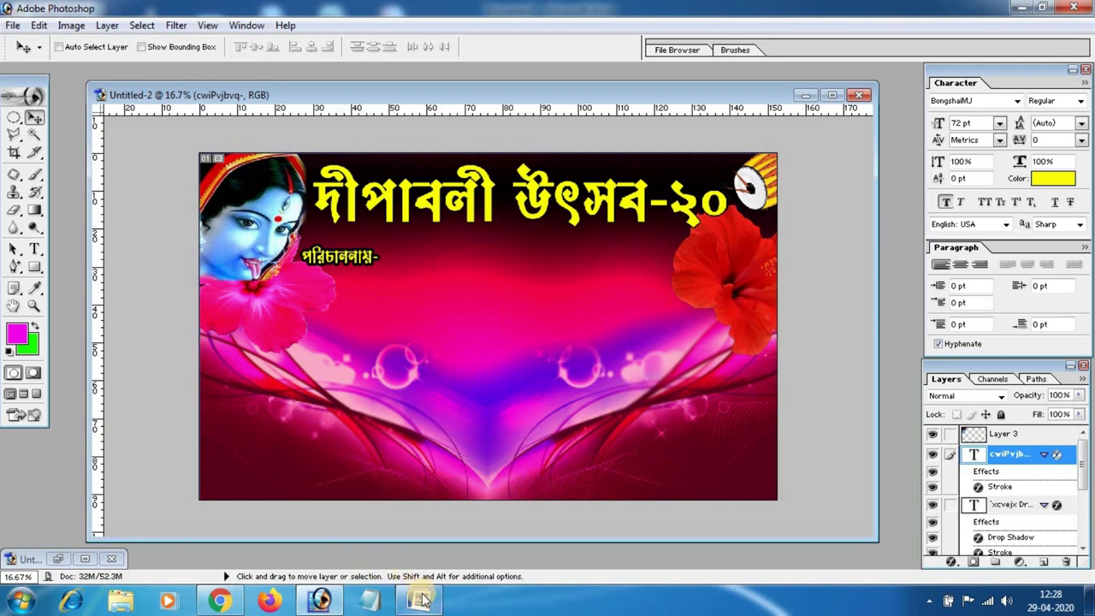
pyautogui.click(419, 600)
# Copy the organiser name সমাজ উন্নয়ন পরিষদ from Word and paste it as new banner text
pyautogui.moveTo(363, 259); pyautogui.dragTo(461, 265)
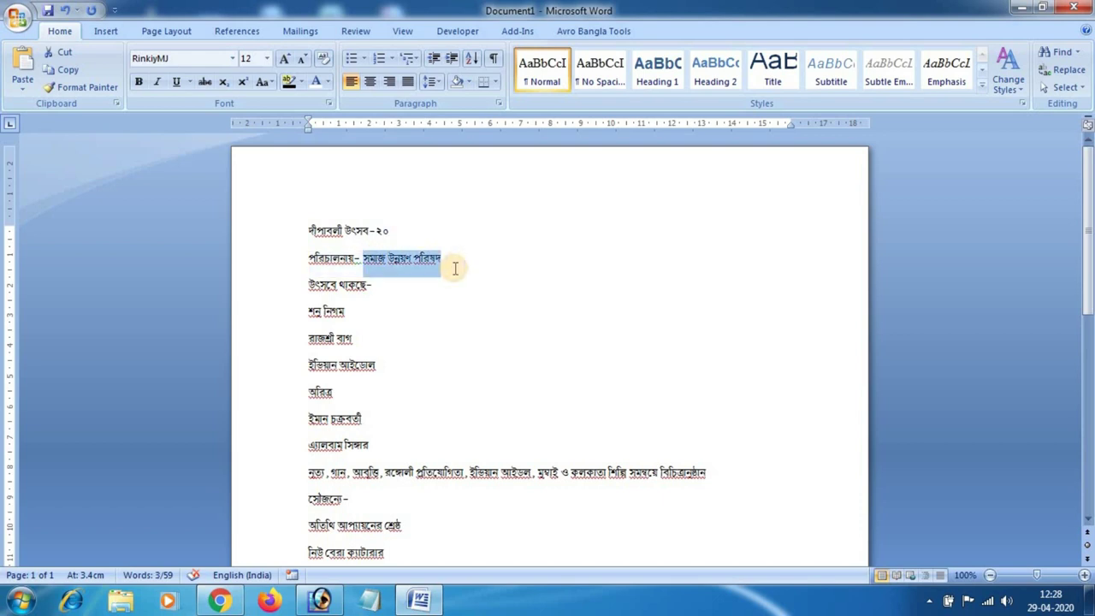
pyautogui.hotkey('alt', 'Tab')
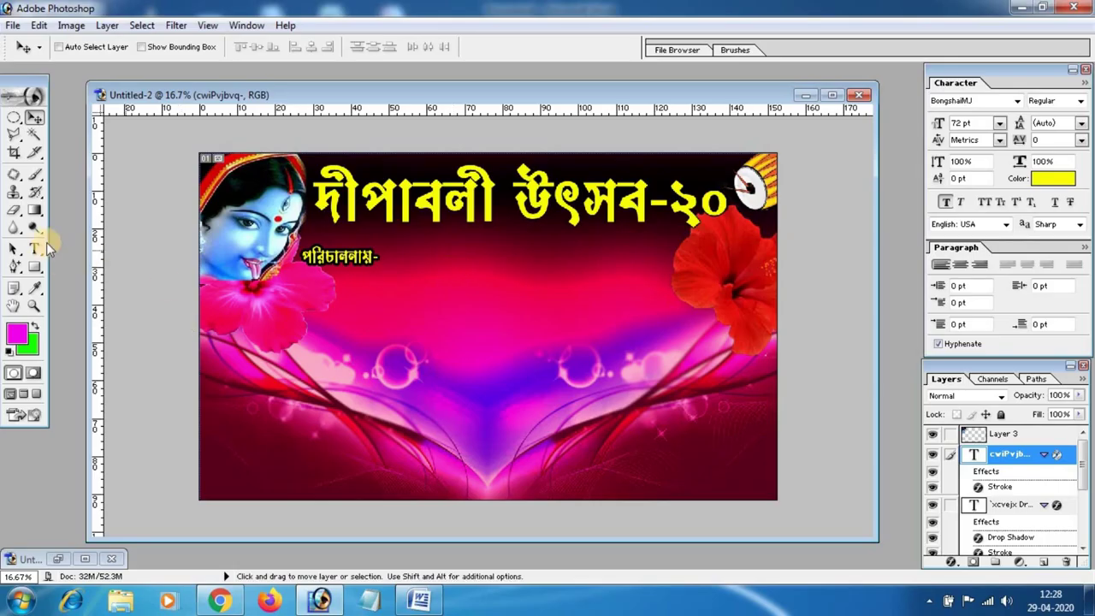
pyautogui.click(34, 250)
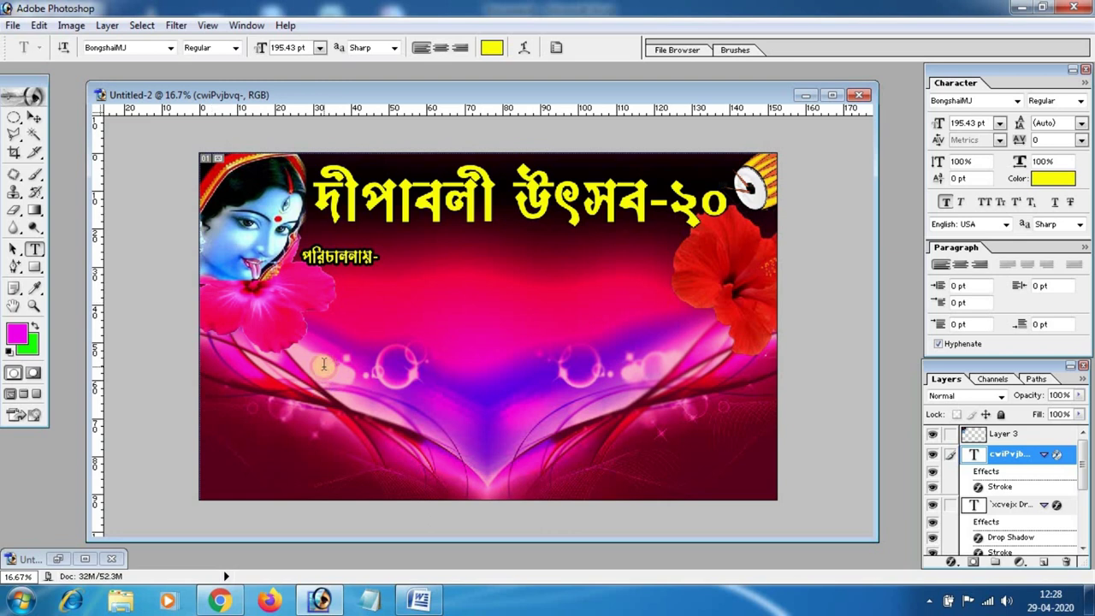
pyautogui.click(324, 364)
pyautogui.hotkey('ctrl', 'v')
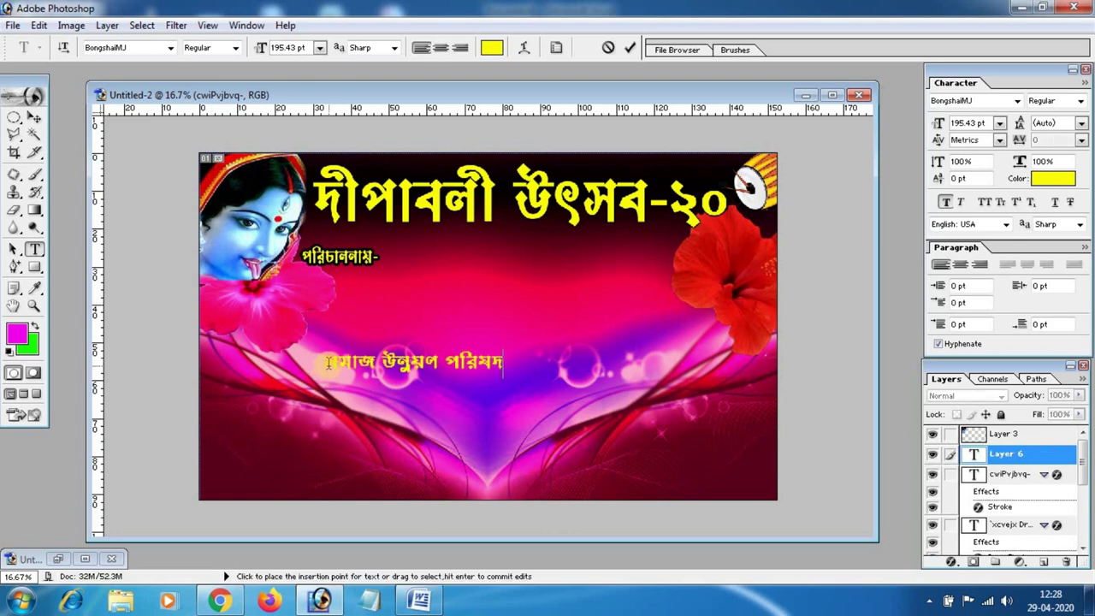
# Set the pasted organiser name in the SutonnyMJ font
pyautogui.moveTo(327, 363); pyautogui.dragTo(505, 367)
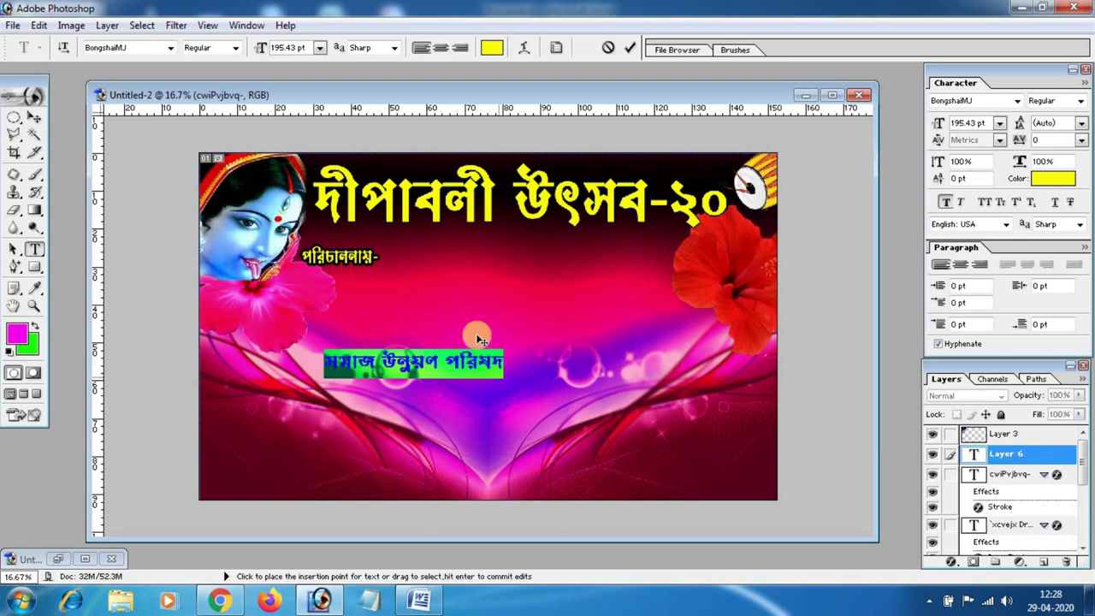
pyautogui.click(172, 48)
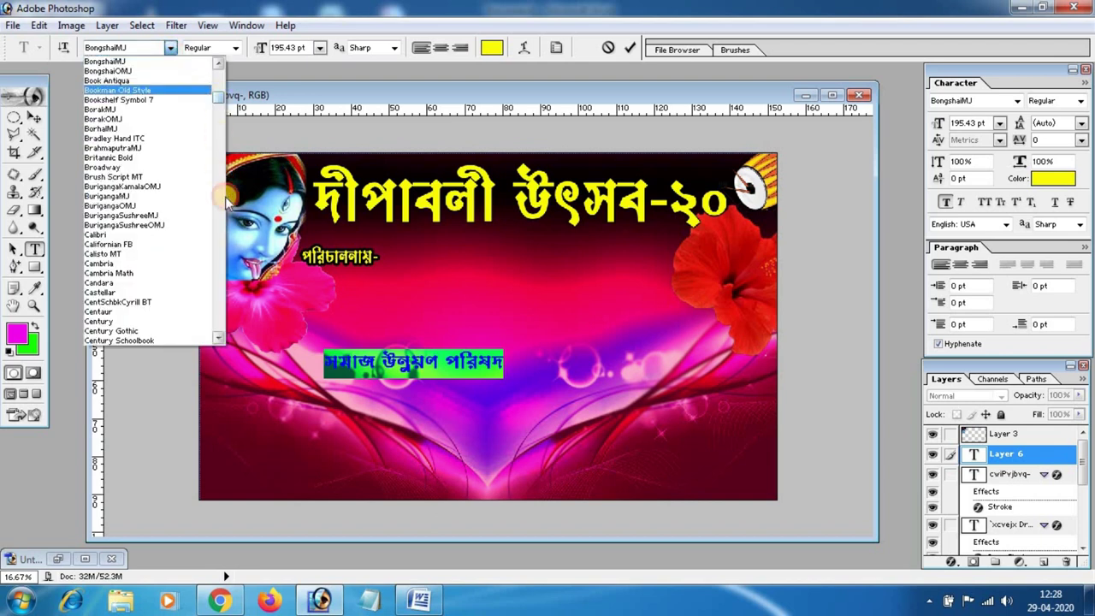
pyautogui.moveTo(228, 202); pyautogui.dragTo(217, 292)
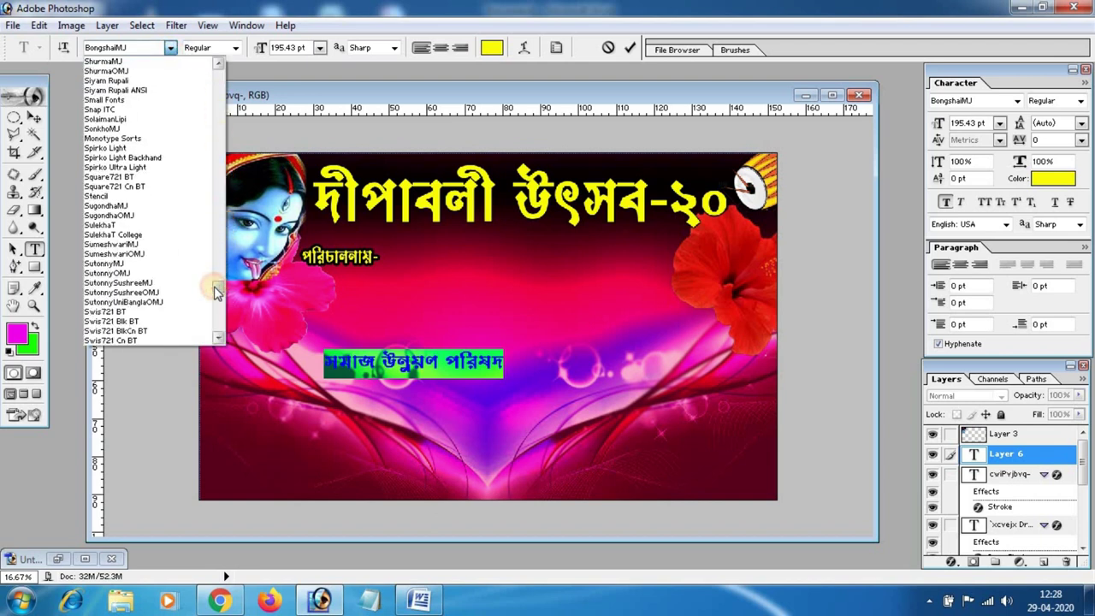
pyautogui.click(102, 263)
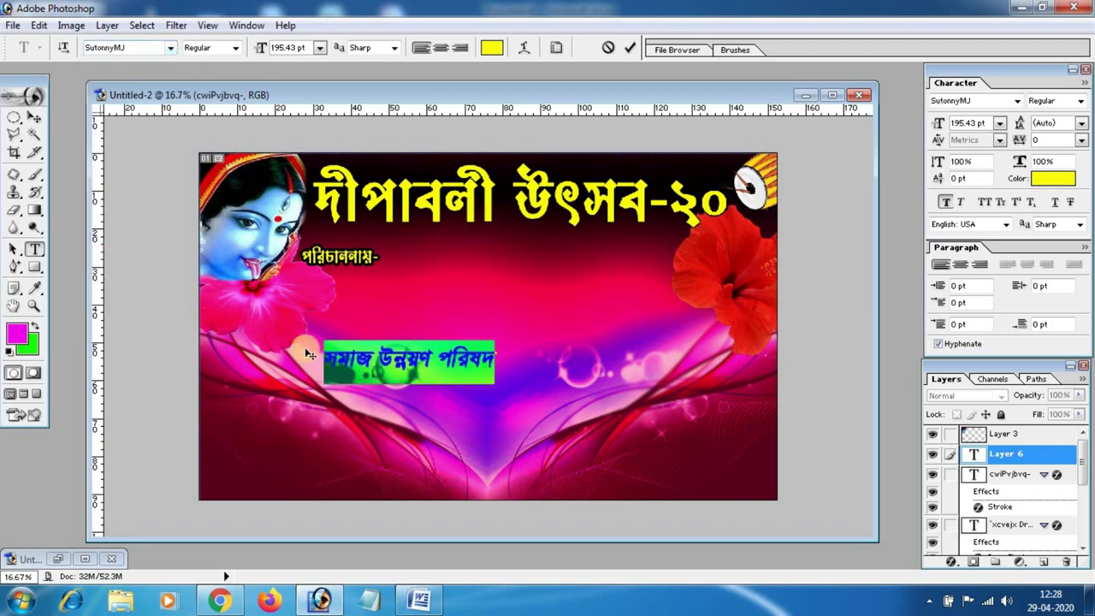
pyautogui.click(381, 364)
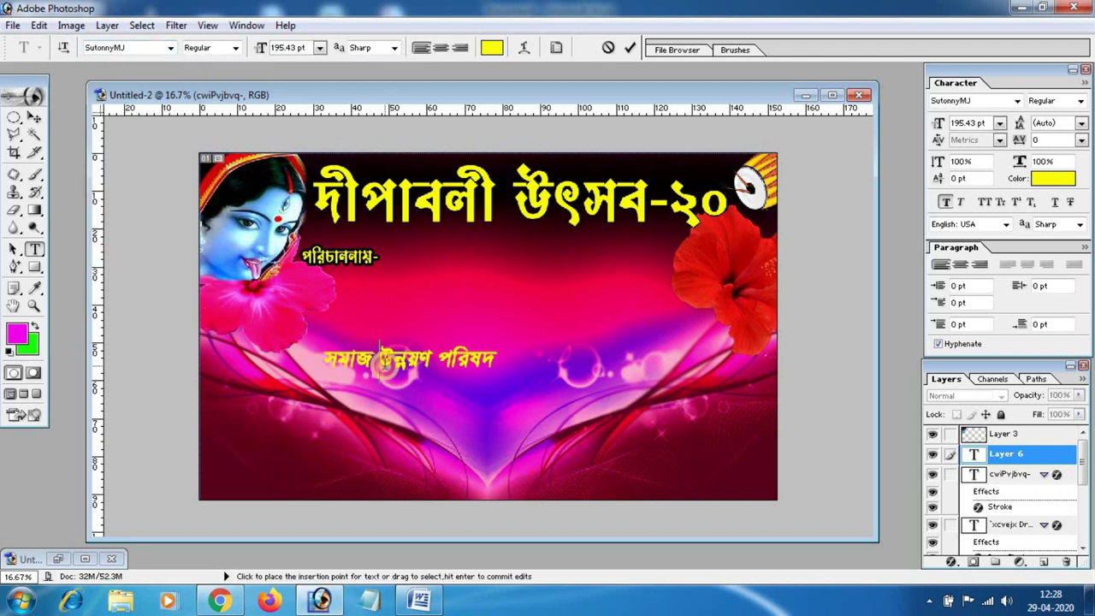
pyautogui.click(32, 117)
# Move the organiser name beside the পরিচালনায়- label and enlarge it
pyautogui.moveTo(371, 376); pyautogui.dragTo(433, 267)
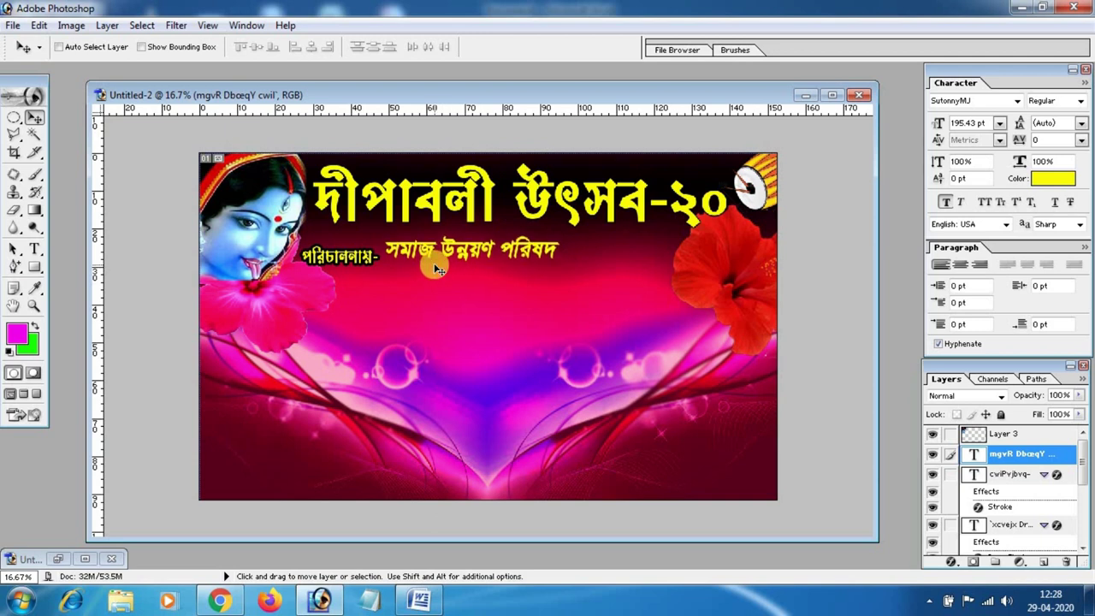
pyautogui.hotkey('ctrl', 't')
pyautogui.moveTo(564, 259); pyautogui.dragTo(657, 274)
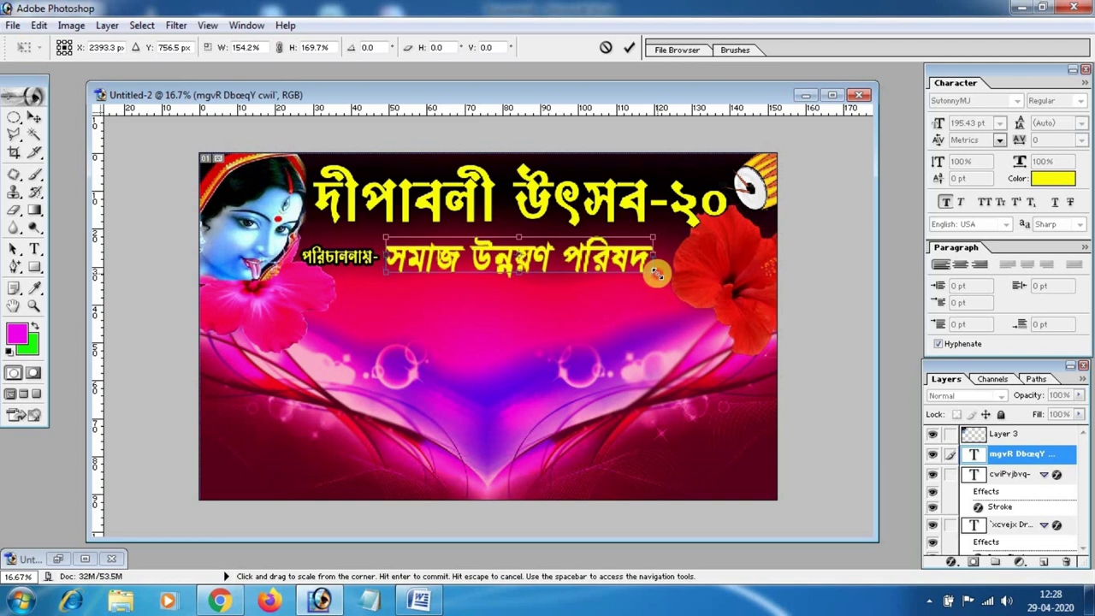
pyautogui.moveTo(657, 274)
pyautogui.mouseDown()
pyautogui.moveTo(738, 277)
pyautogui.moveTo(702, 272)
pyautogui.mouseUp()
pyautogui.press('Return')
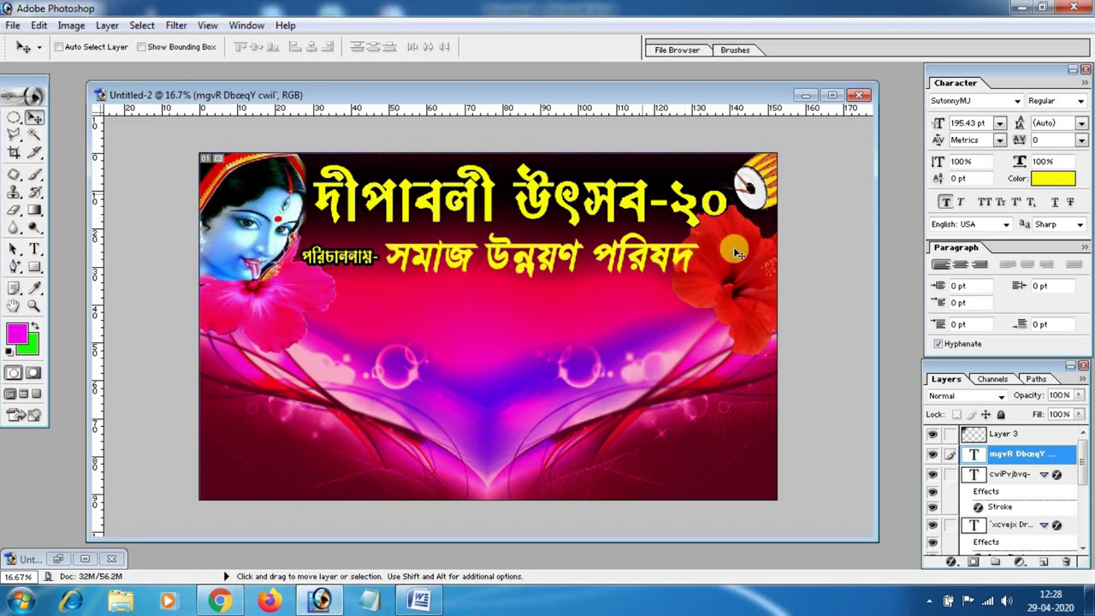
# Change the organiser name's text colour to white
pyautogui.click(1038, 178)
pyautogui.moveTo(717, 118); pyautogui.dragTo(633, 83)
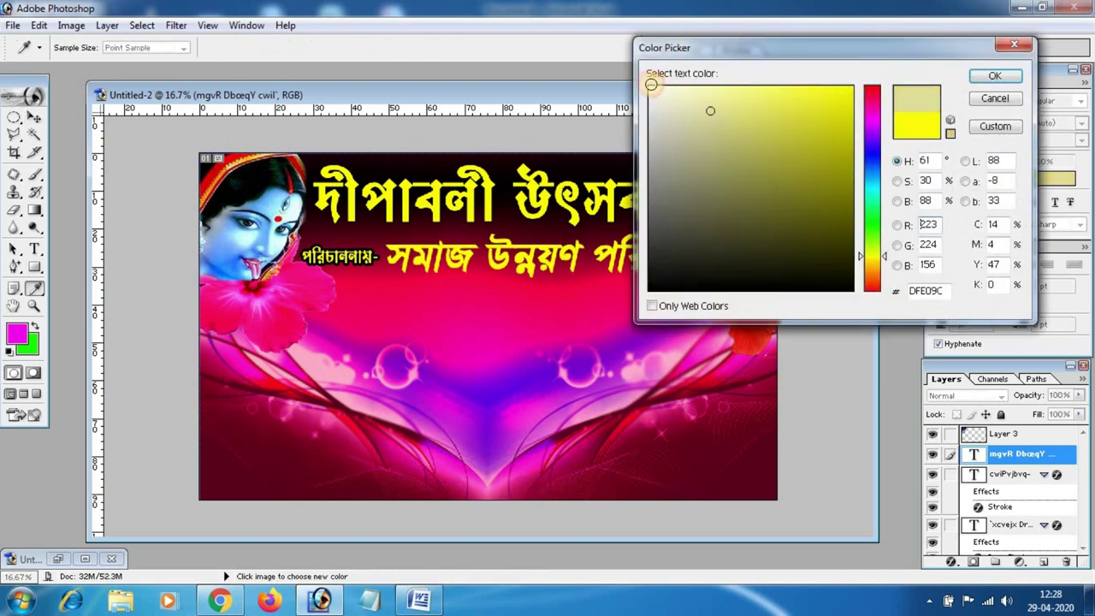
pyautogui.click(990, 74)
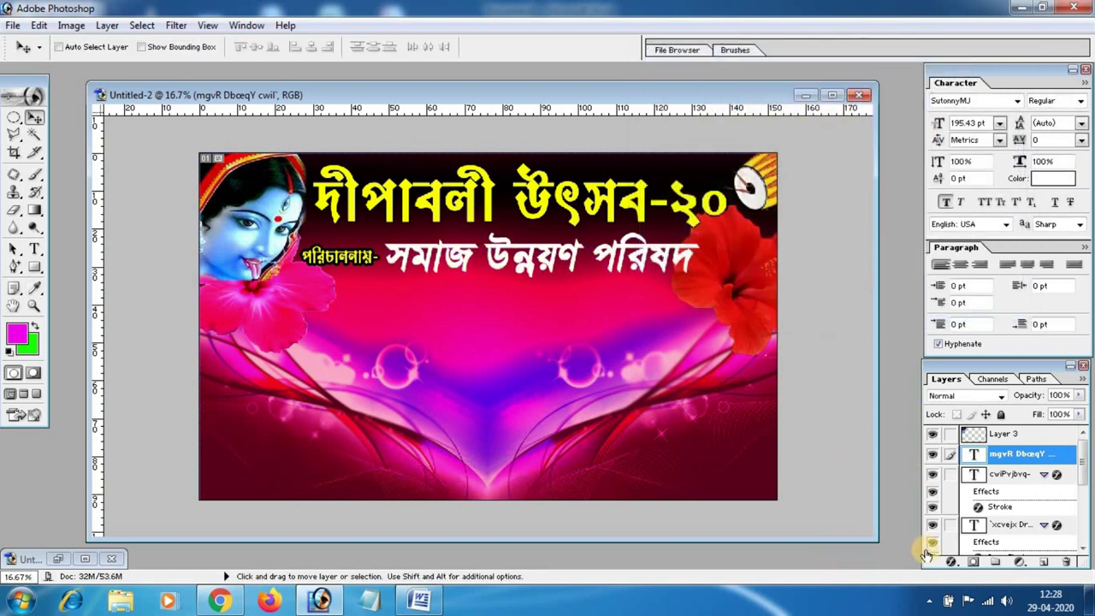
# Add a black 18 px stroke around the white organiser name
pyautogui.click(952, 563)
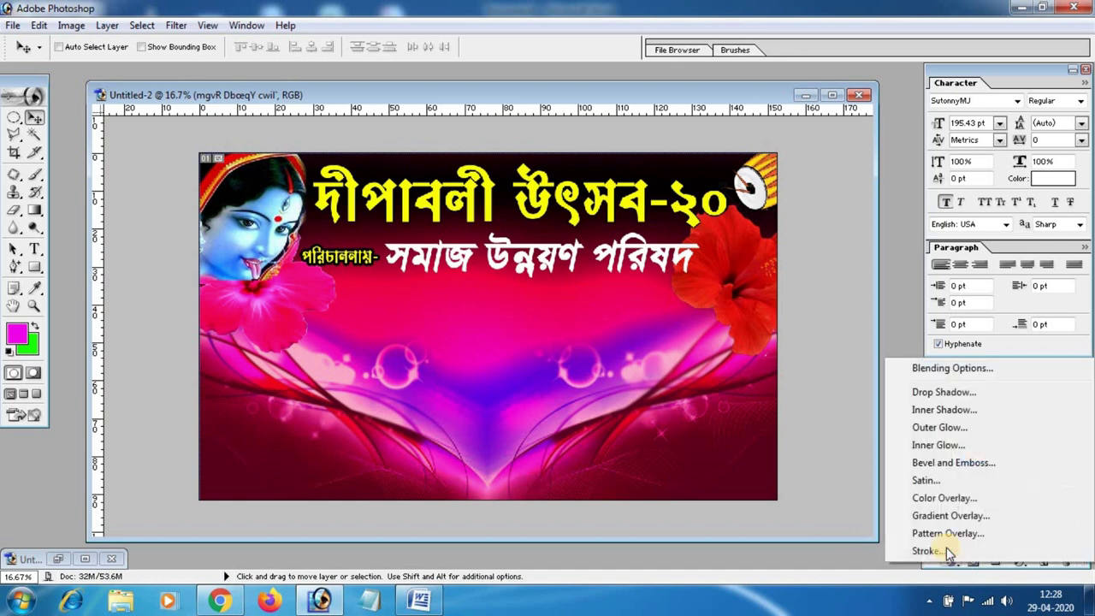
pyautogui.click(934, 549)
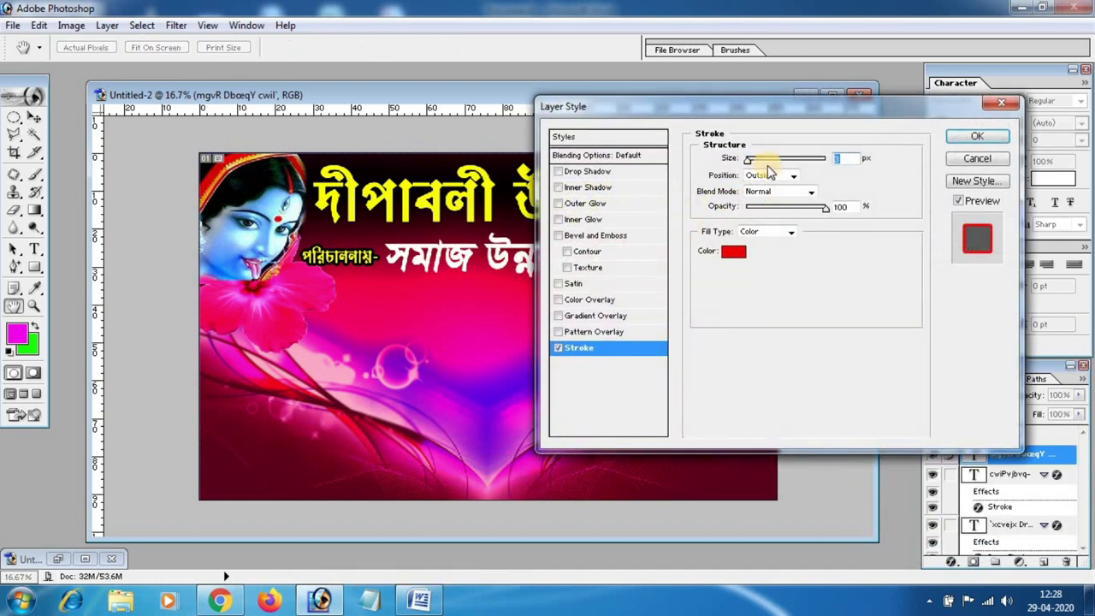
pyautogui.click(738, 255)
pyautogui.moveTo(758, 245); pyautogui.dragTo(887, 345)
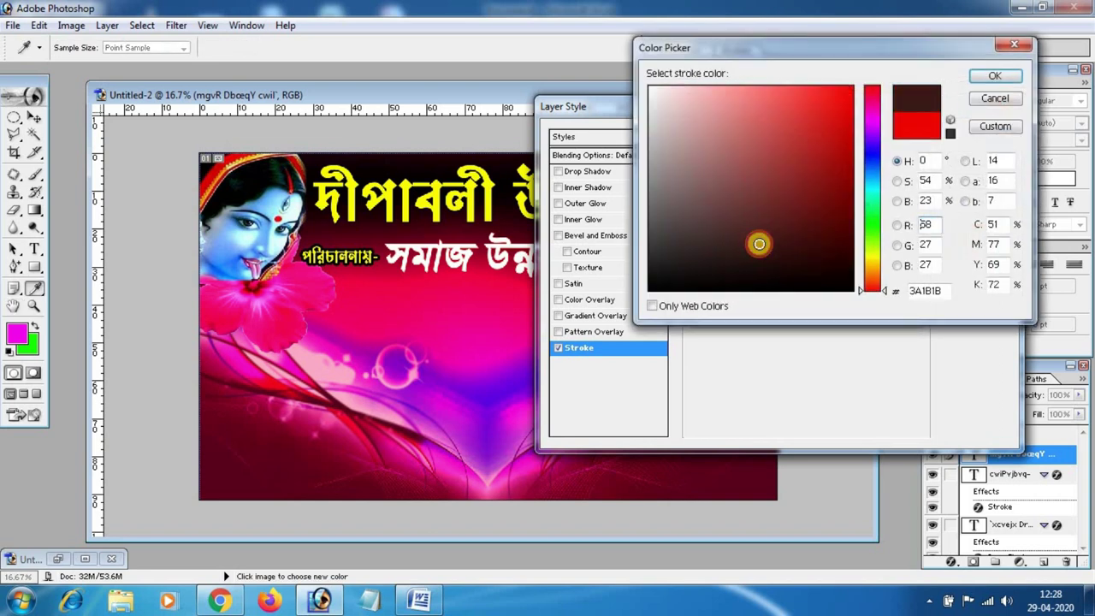
pyautogui.click(1003, 77)
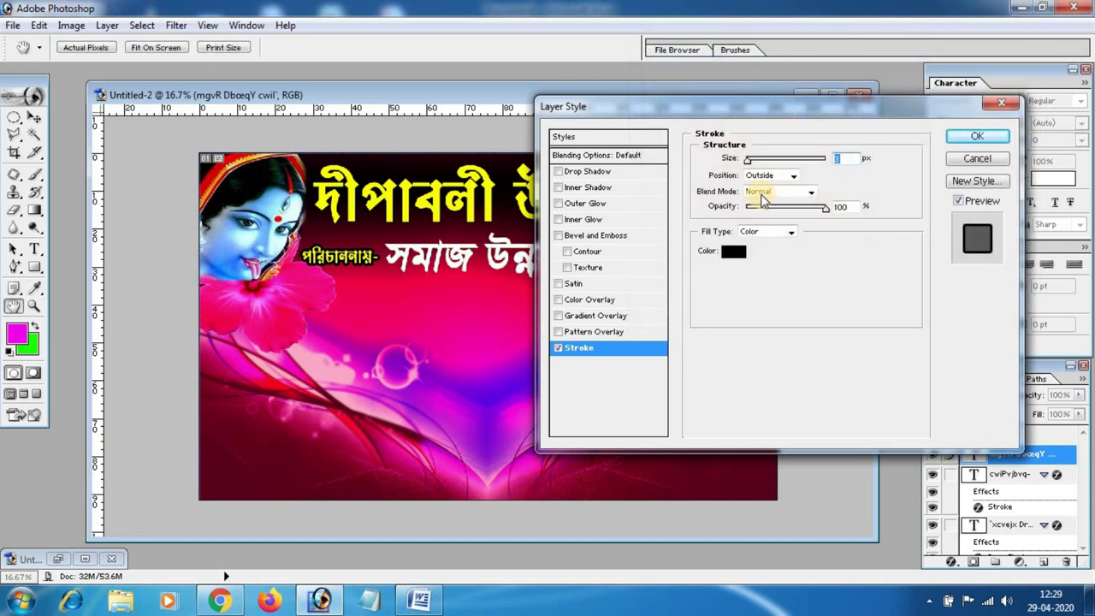
pyautogui.moveTo(751, 162); pyautogui.dragTo(758, 172)
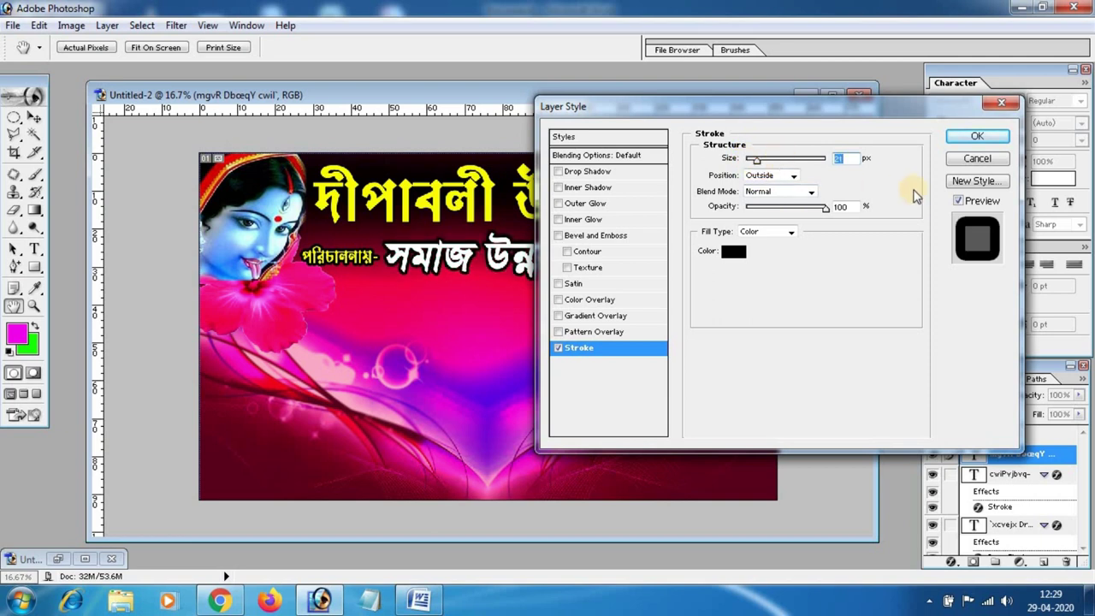
pyautogui.moveTo(757, 165); pyautogui.dragTo(754, 165)
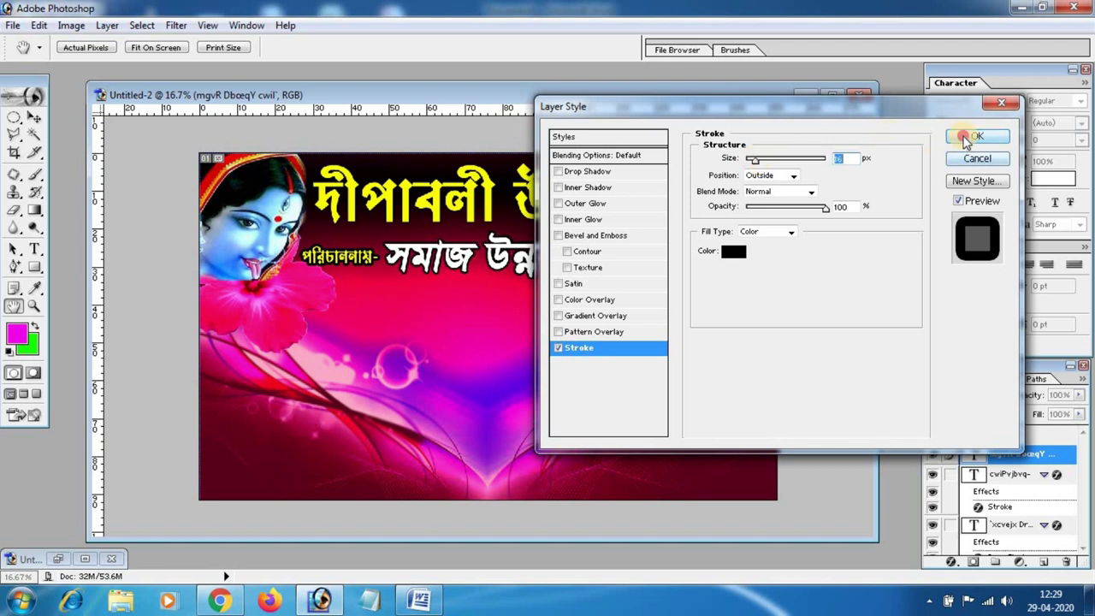
pyautogui.click(967, 139)
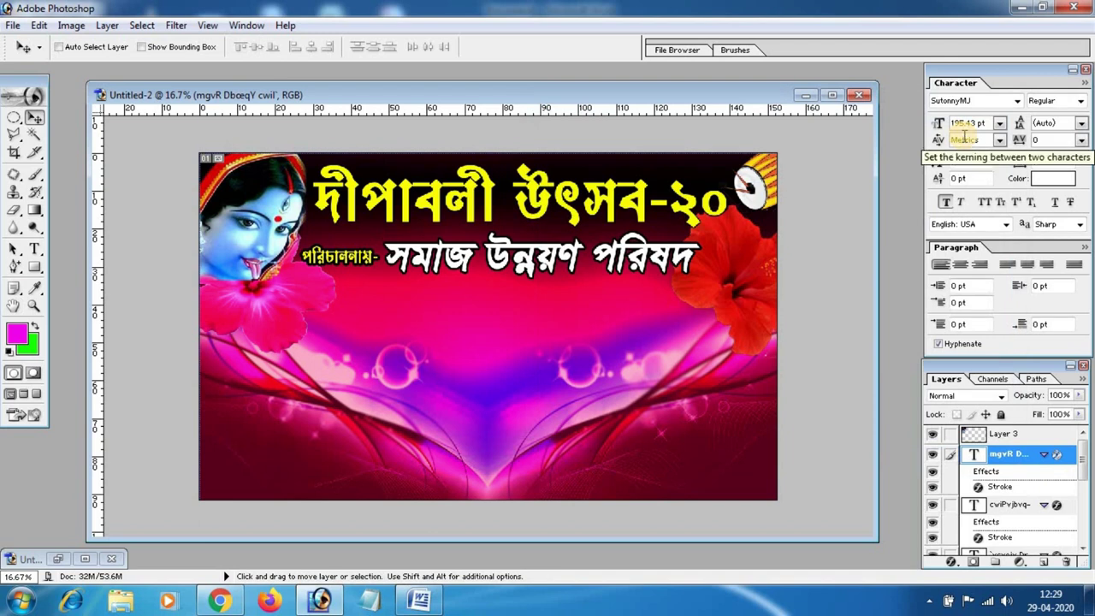